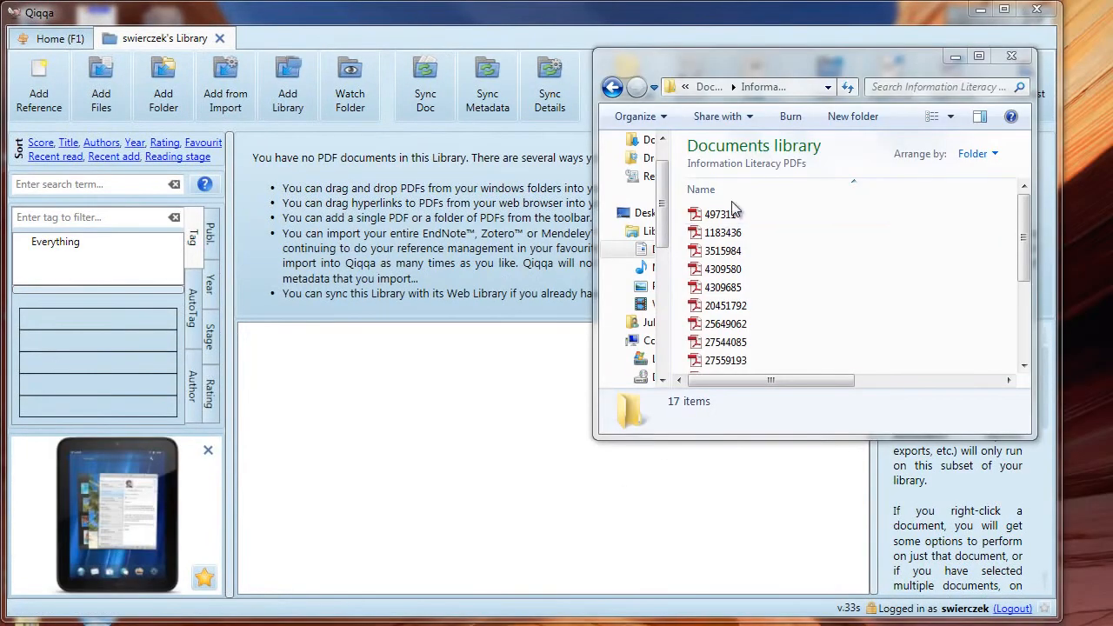
Step: Bring the PDF 497311 from the open Information Literacy PDFs folder window directly into the library
{"action": "left_click_drag", "start_coordinate": [726, 217], "coordinate": [448, 393]}
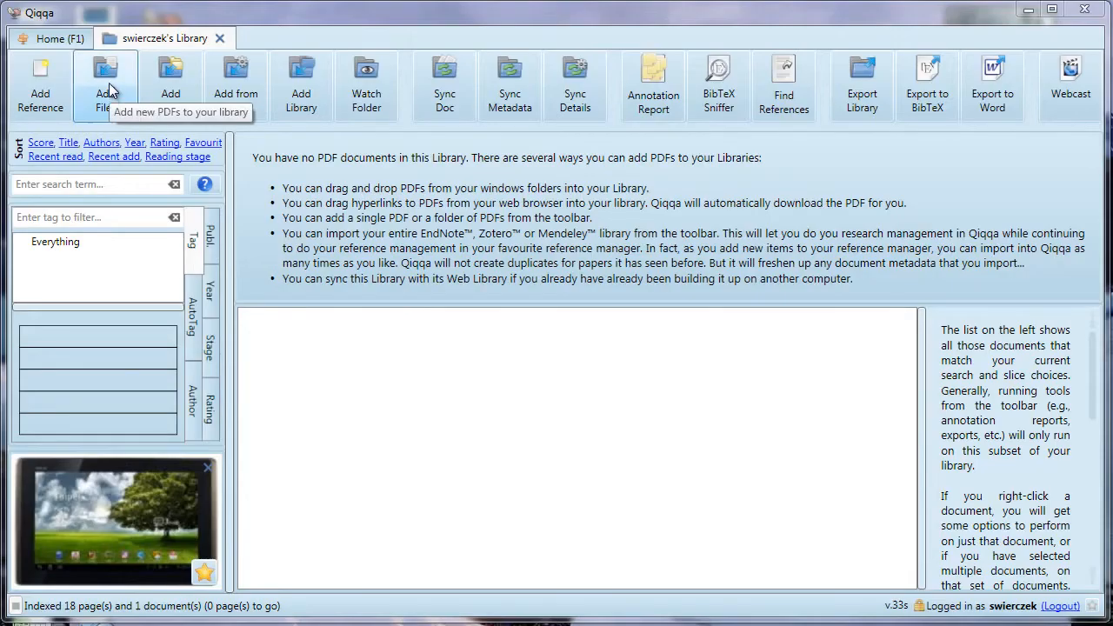
Step: Use Add Files to add the PDF 497311 from the Information Literacy PDFs folder to the library
{"action": "left_click", "coordinate": [107, 87]}
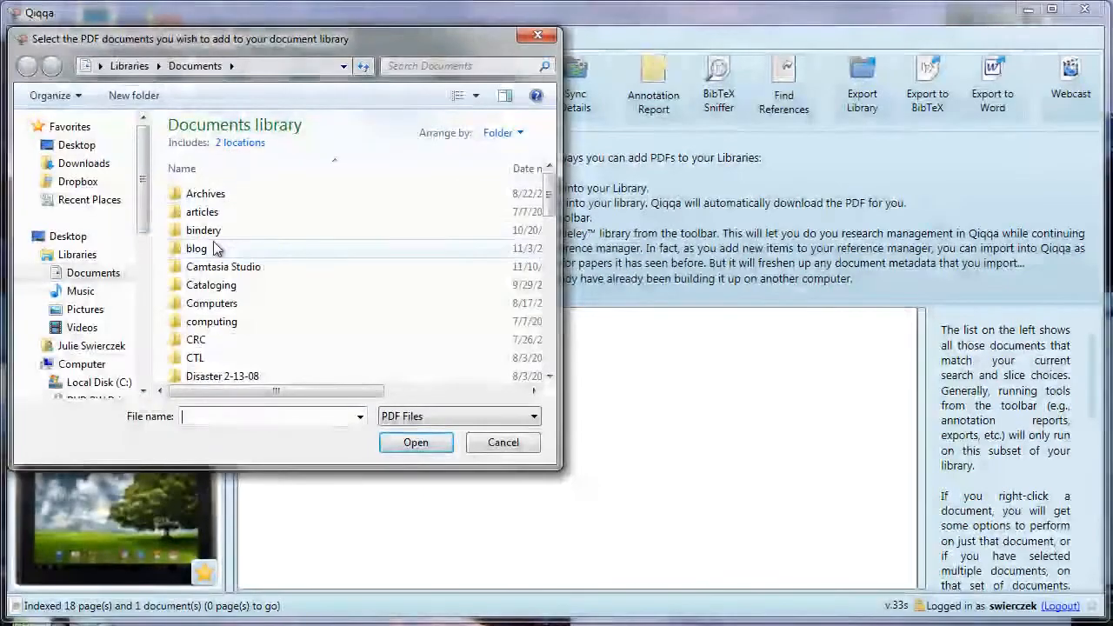
{"action": "left_click_drag", "start_coordinate": [549, 195], "coordinate": [551, 247]}
{"action": "double_click", "coordinate": [325, 259]}
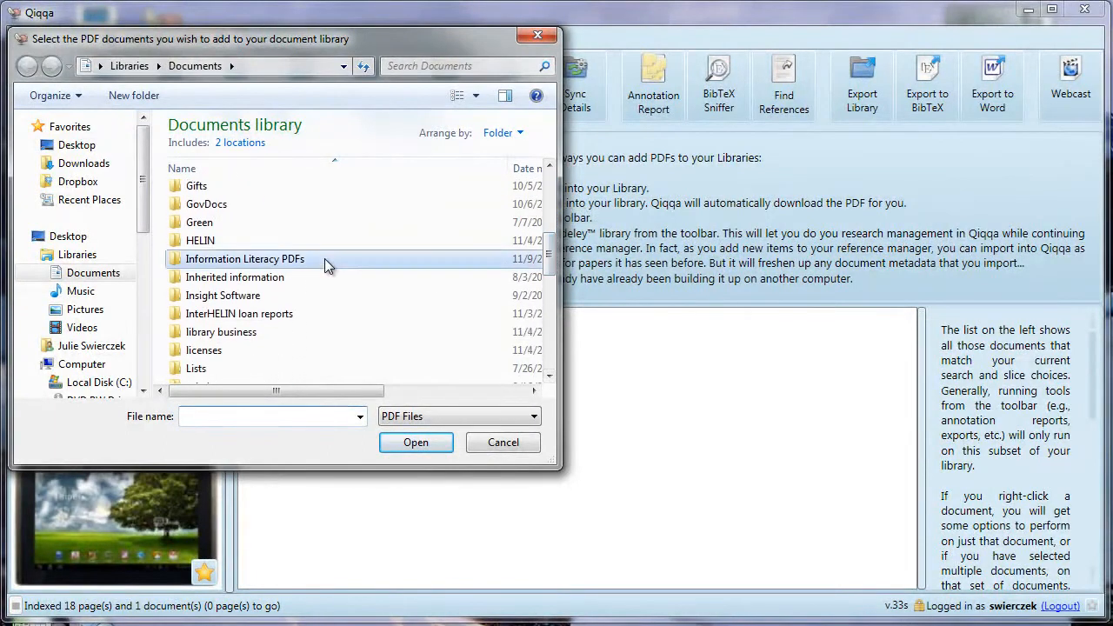
{"action": "left_click", "coordinate": [288, 195]}
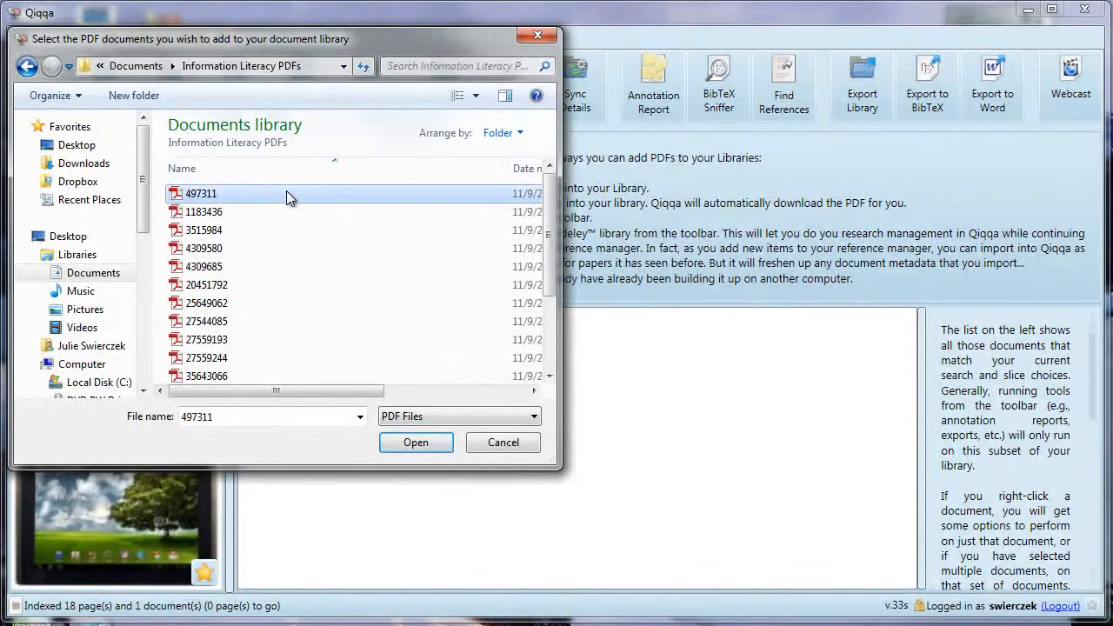
{"action": "left_click", "coordinate": [425, 441]}
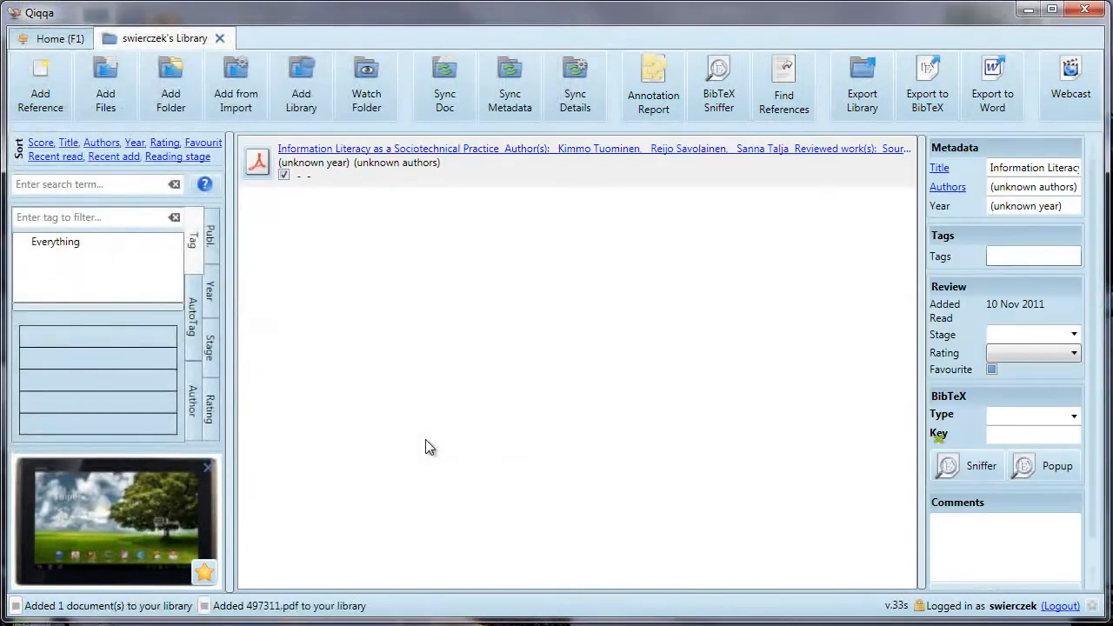
Step: Add the PDFs 1183436, 3515984 and 4309580 from the Information Literacy PDFs folder to the library together
{"action": "left_click", "coordinate": [106, 96]}
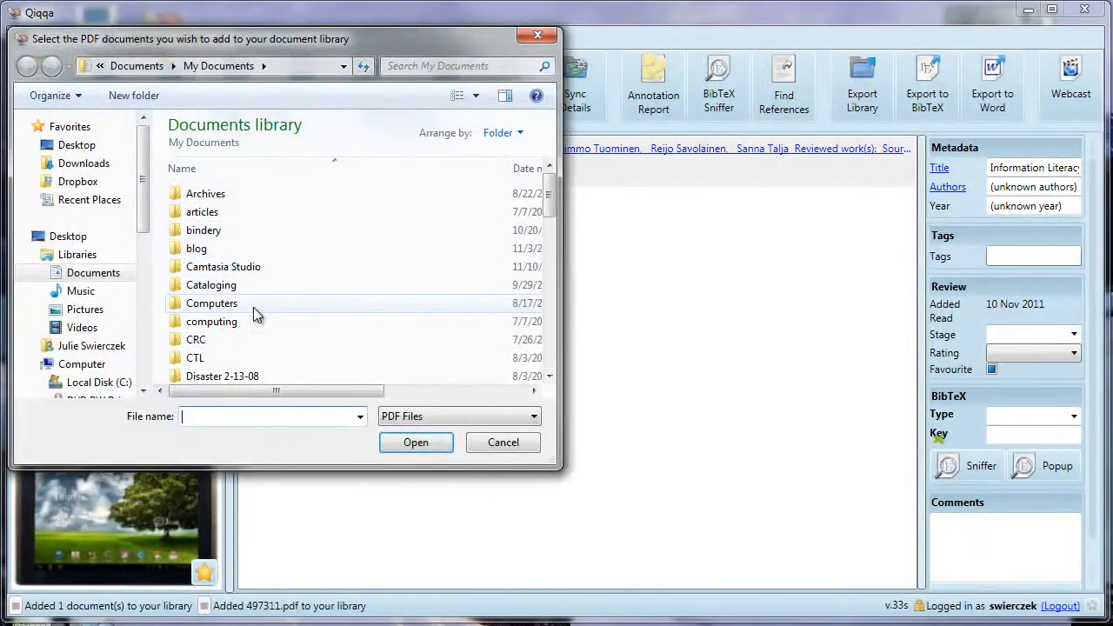
{"action": "scroll", "coordinate": [265, 305], "scroll_direction": "down", "scroll_amount": 4}
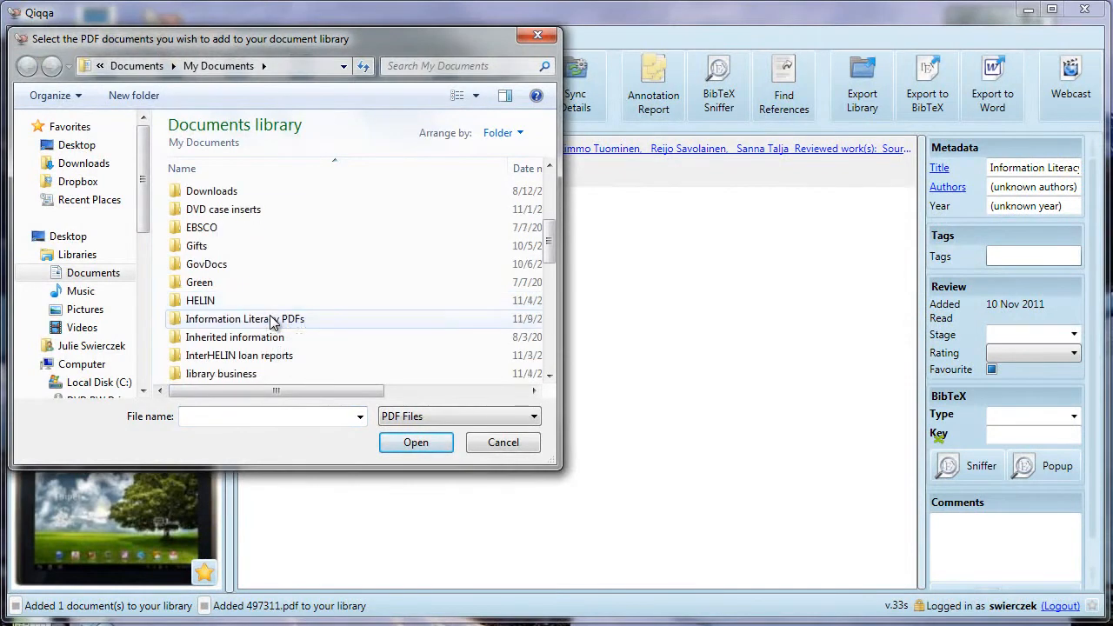
{"action": "double_click", "coordinate": [270, 320]}
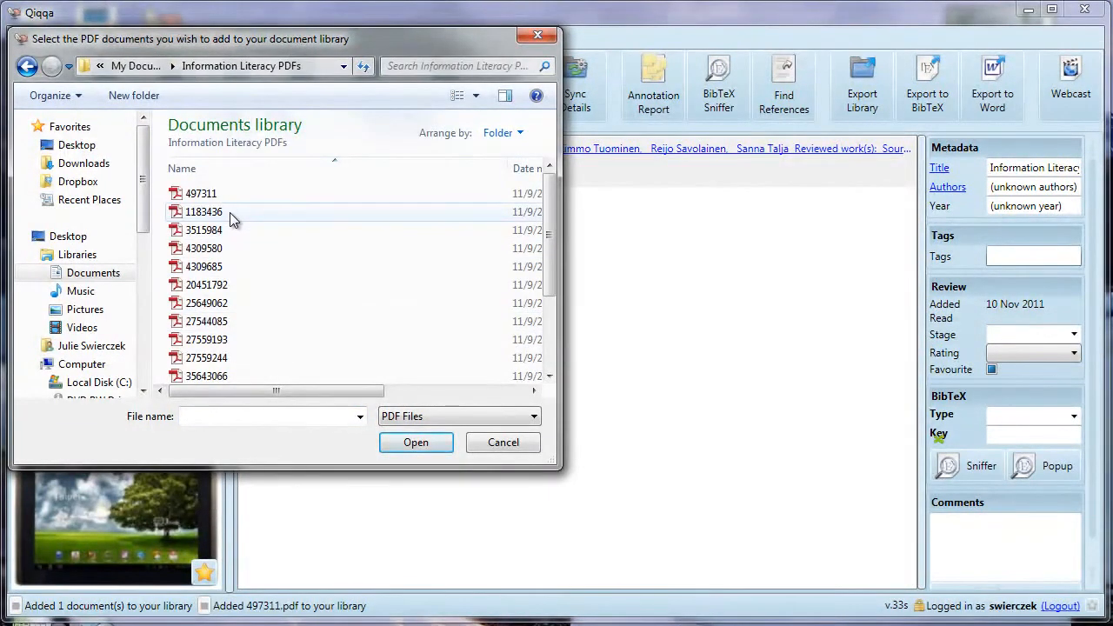
{"action": "left_click", "coordinate": [230, 216], "text": "shift"}
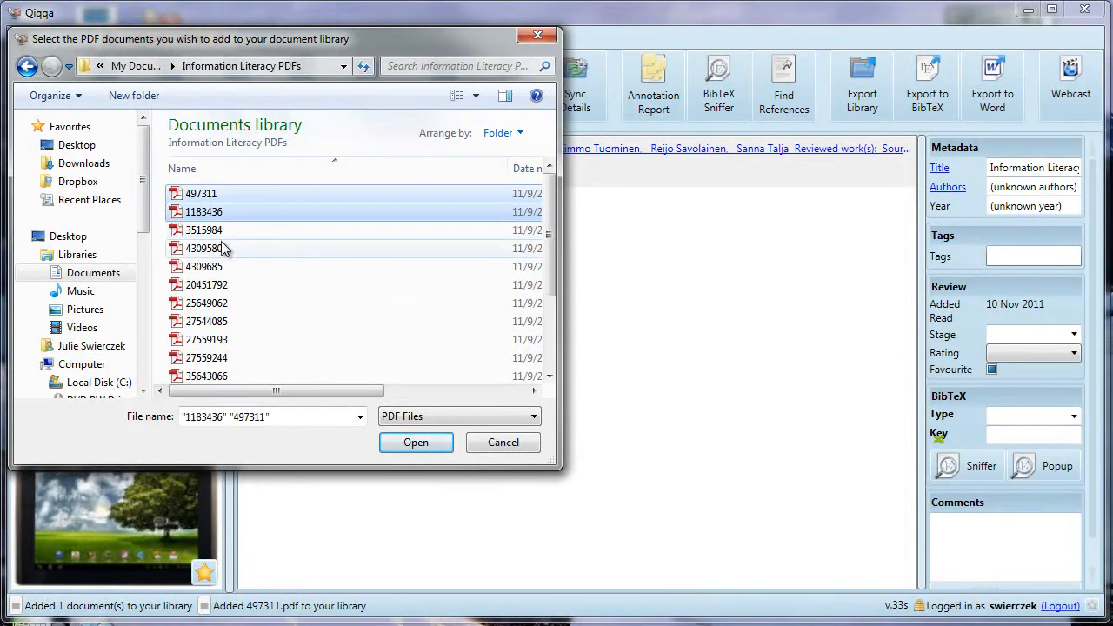
{"action": "left_click", "coordinate": [221, 233], "text": "shift"}
{"action": "left_click", "coordinate": [221, 249], "text": "shift"}
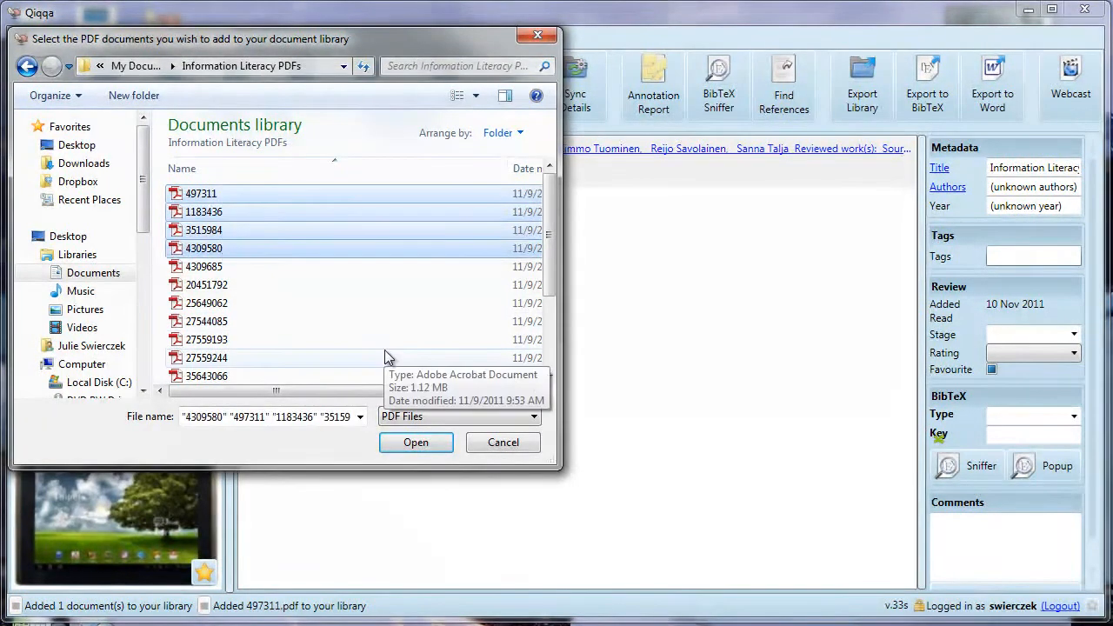
{"action": "left_click", "coordinate": [256, 197], "text": "ctrl"}
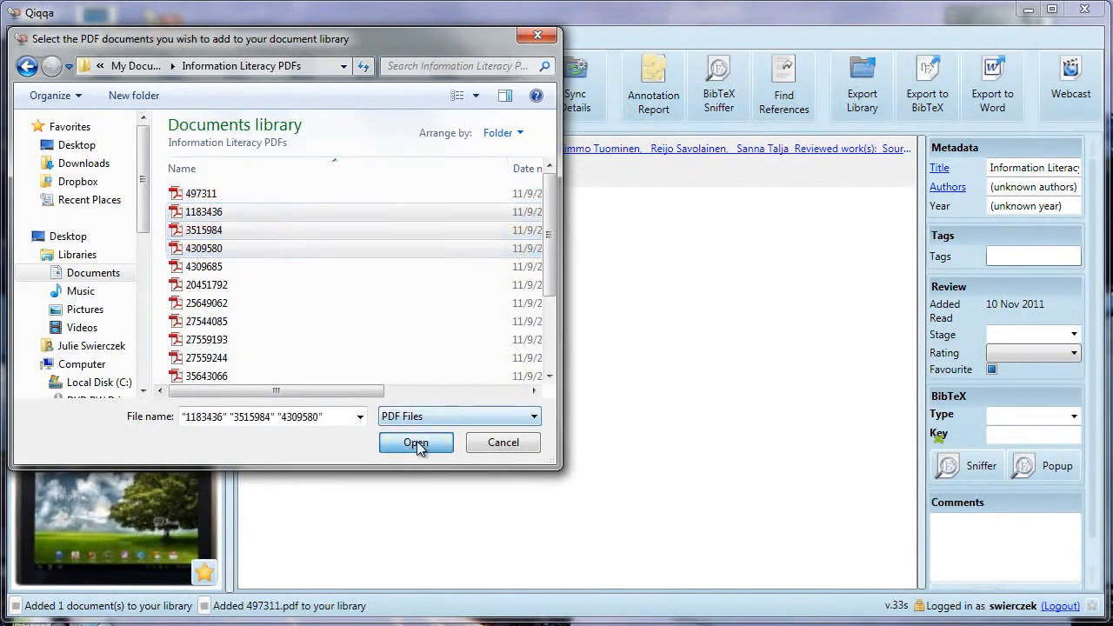
{"action": "left_click", "coordinate": [417, 444]}
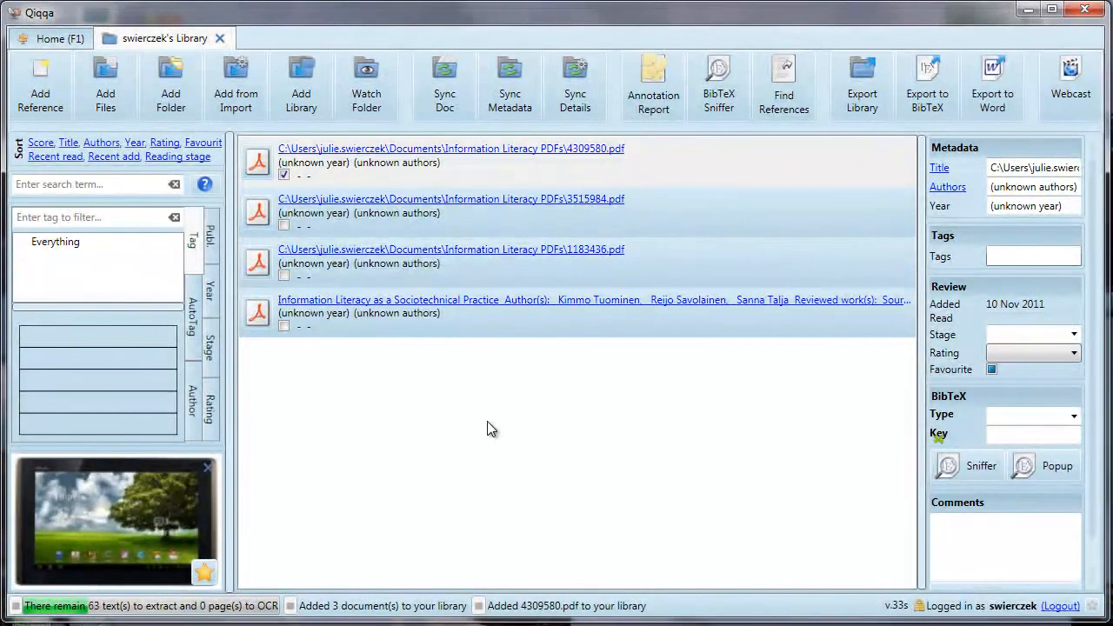
Step: Import the whole Information Literacy PDFs folder from My Documents into the library
{"action": "left_click", "coordinate": [173, 105]}
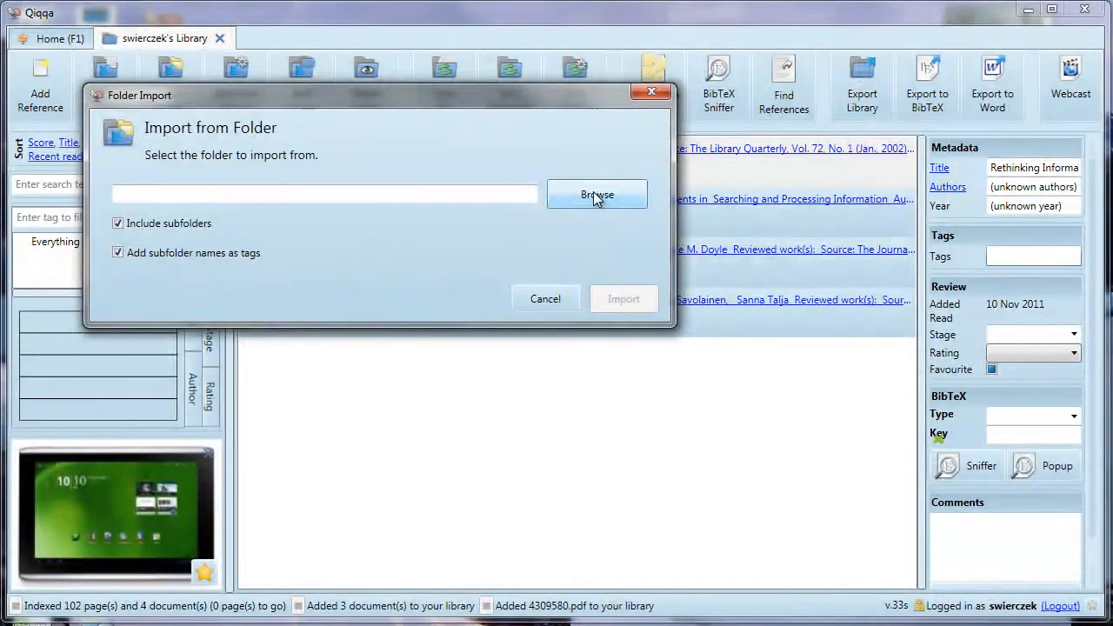
{"action": "left_click", "coordinate": [594, 197]}
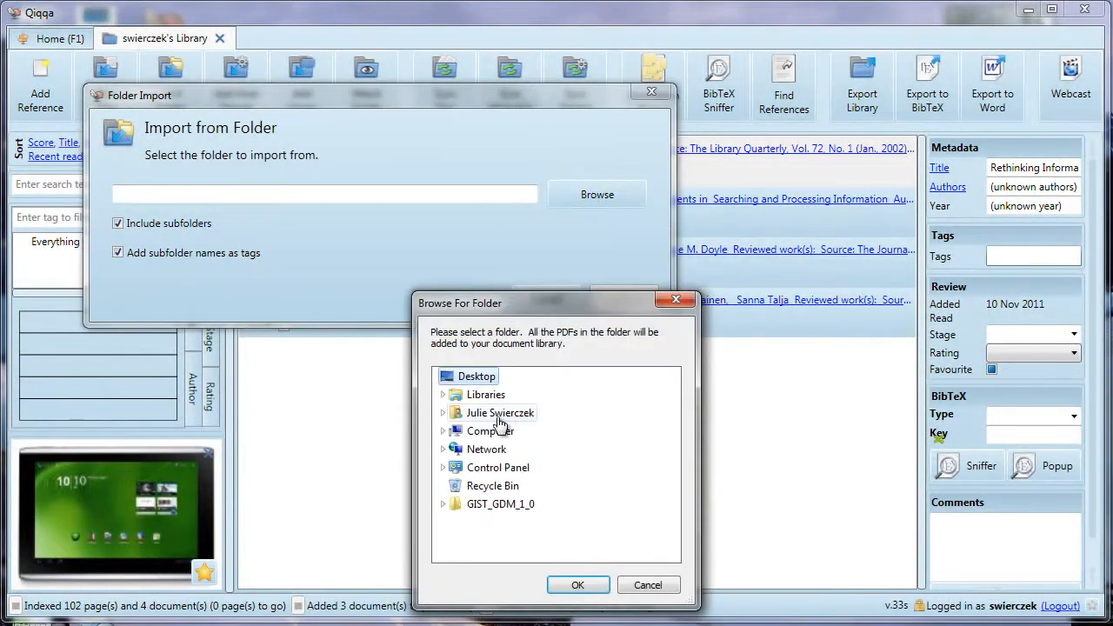
{"action": "left_click", "coordinate": [443, 413]}
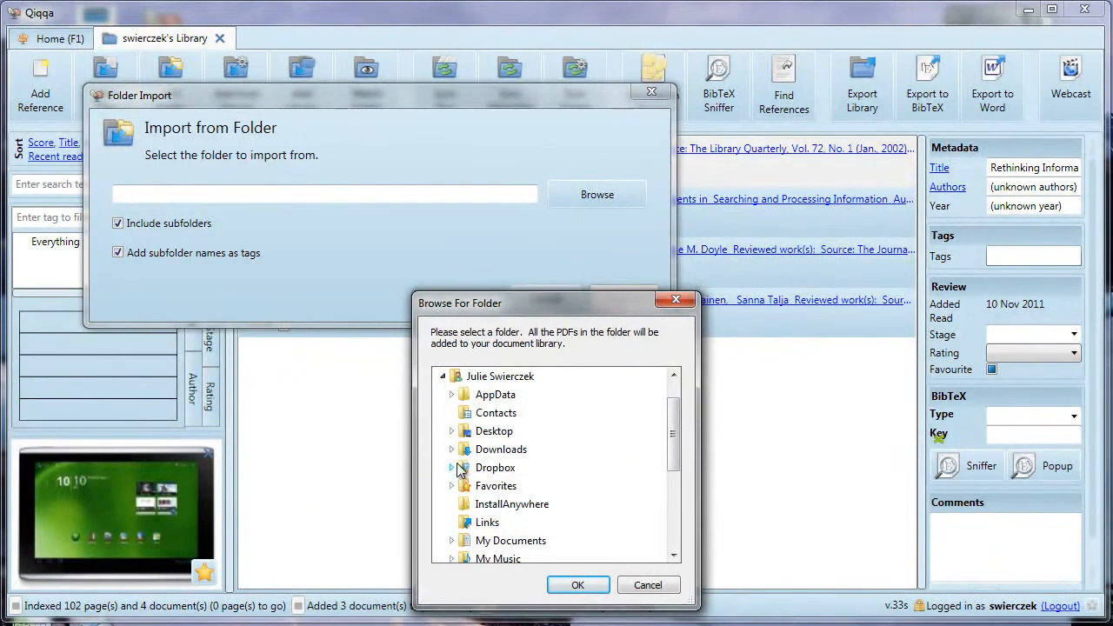
{"action": "scroll", "coordinate": [459, 467], "scroll_direction": "down", "scroll_amount": 1}
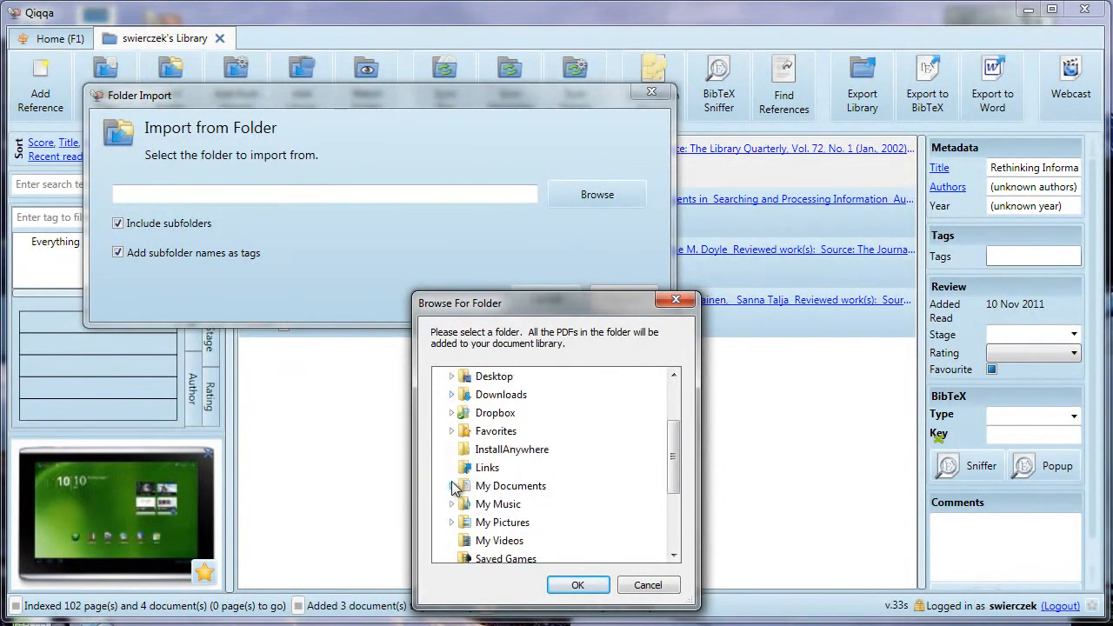
{"action": "left_click", "coordinate": [451, 490]}
{"action": "scroll", "coordinate": [460, 486], "scroll_direction": "down", "scroll_amount": 6}
{"action": "left_click", "coordinate": [520, 453]}
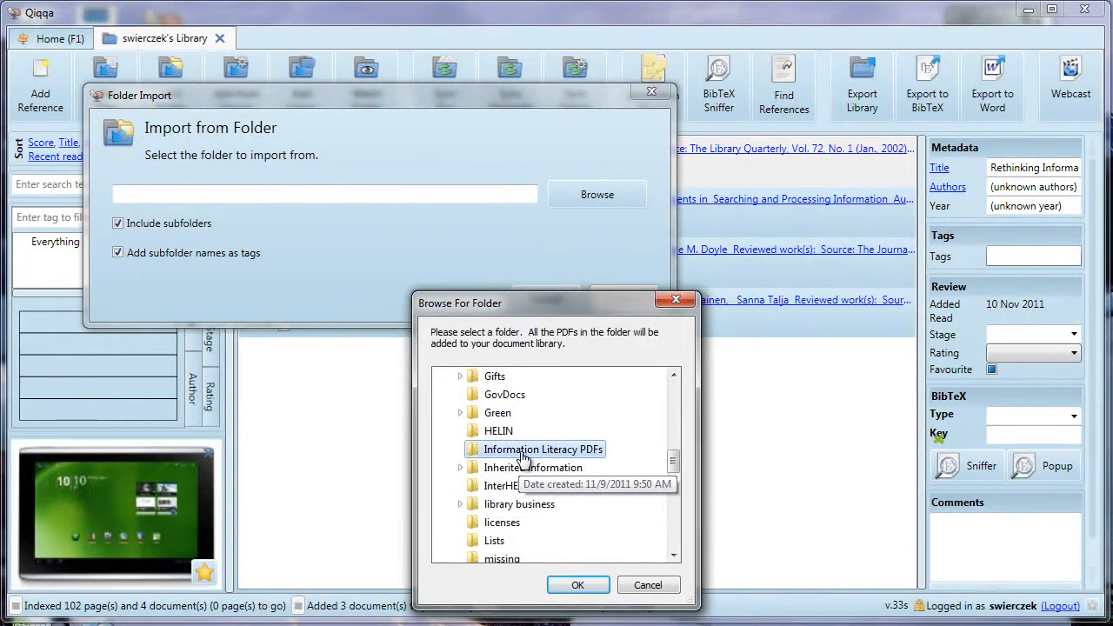
{"action": "left_click", "coordinate": [578, 587]}
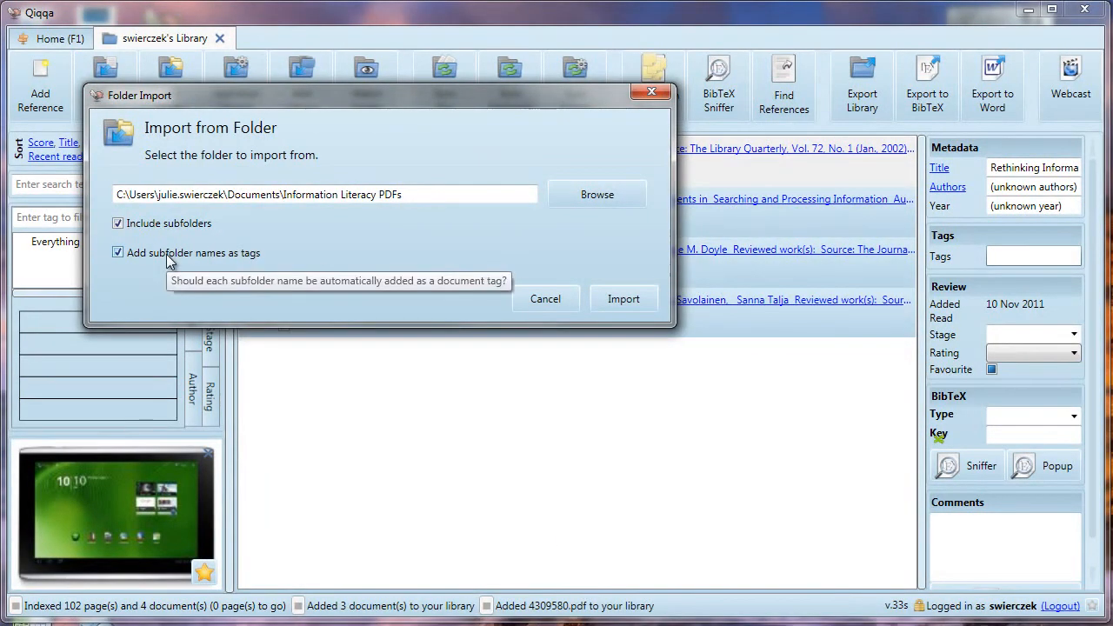
{"action": "left_click", "coordinate": [622, 299]}
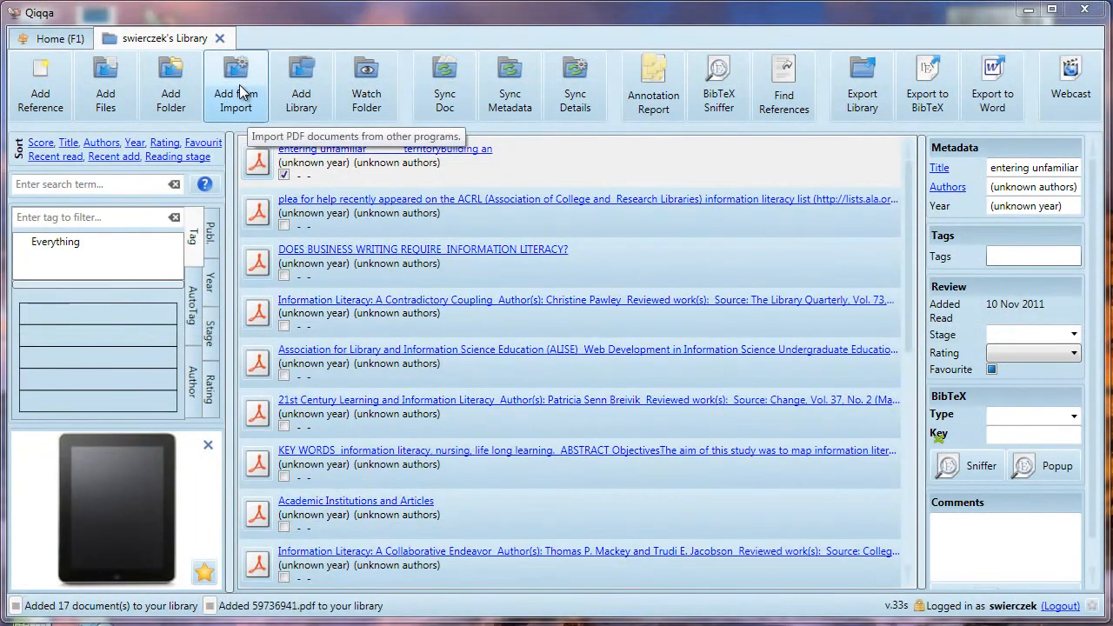
Step: View the choices for importing from other reference programs and from another library, closing each without importing
{"action": "left_click", "coordinate": [242, 91]}
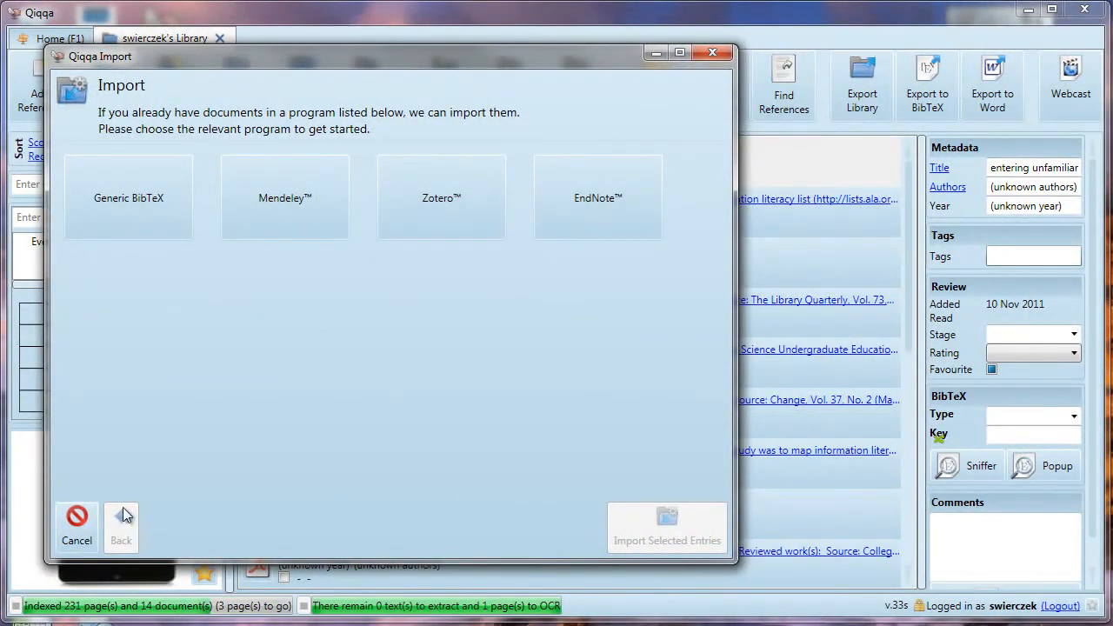
{"action": "left_click", "coordinate": [73, 534]}
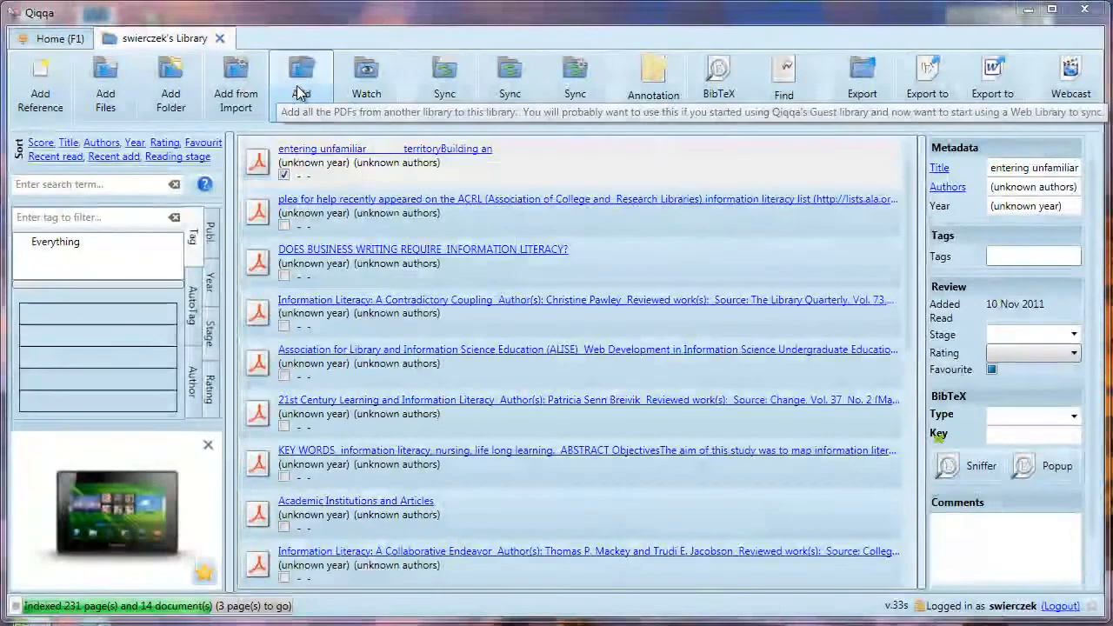
{"action": "left_click", "coordinate": [297, 74]}
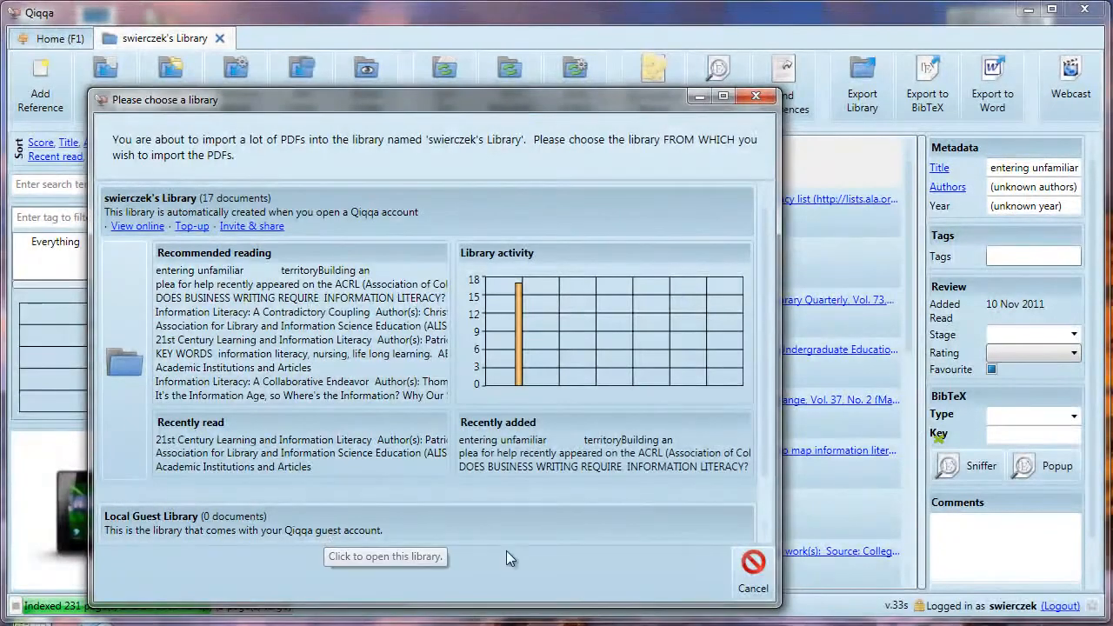
{"action": "left_click", "coordinate": [757, 583]}
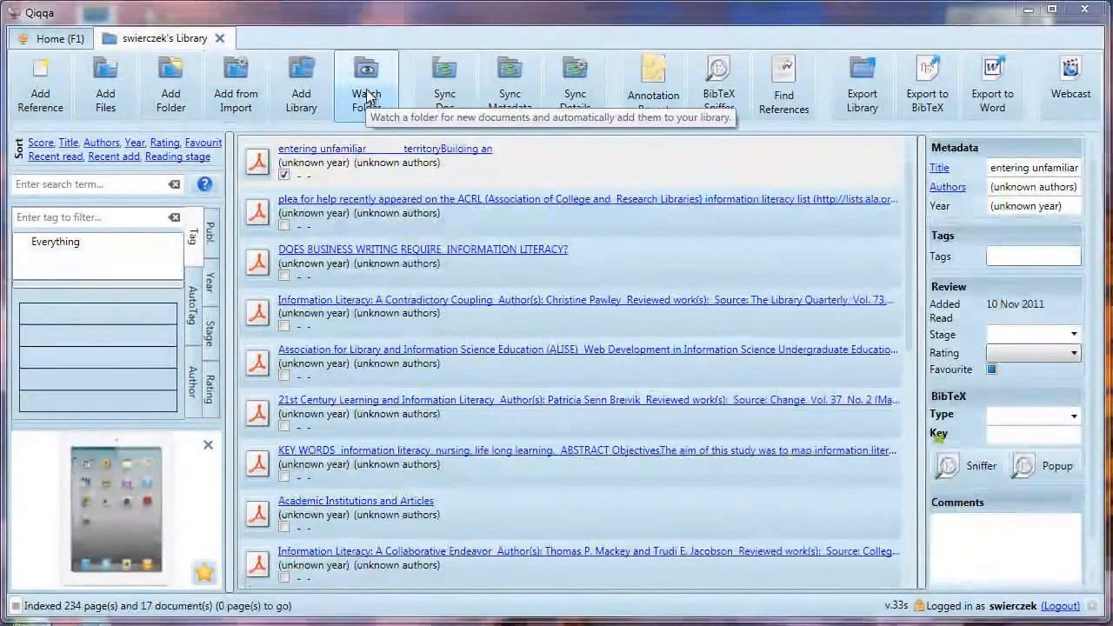
Step: Set the library to watch the Information Literacy PDFs folder in My Documents for new PDFs
{"action": "left_click", "coordinate": [367, 95]}
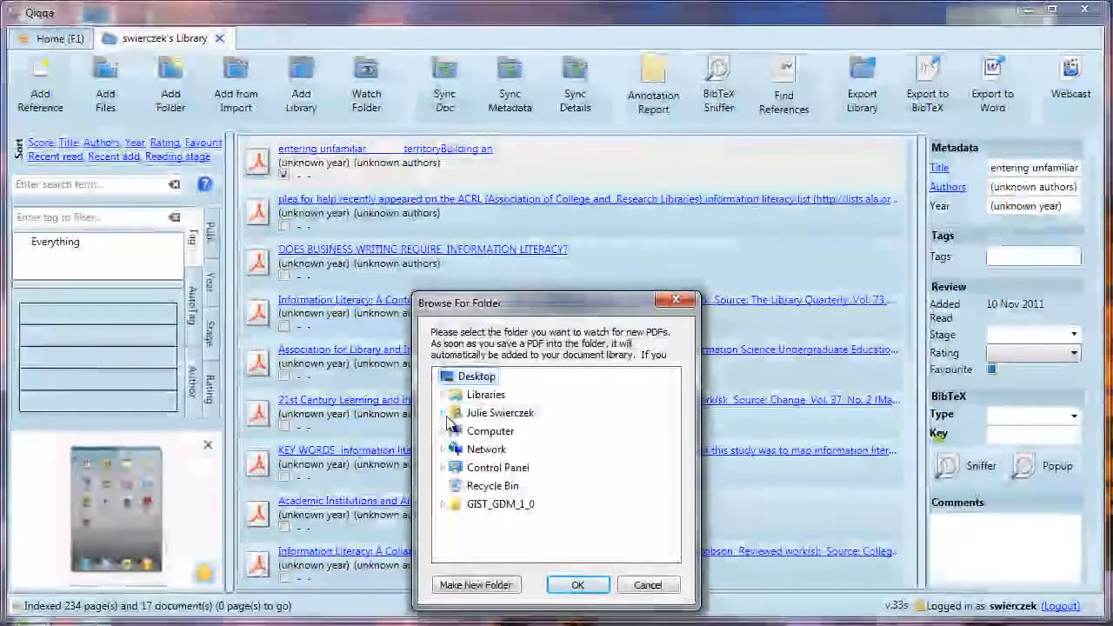
{"action": "left_click", "coordinate": [444, 415]}
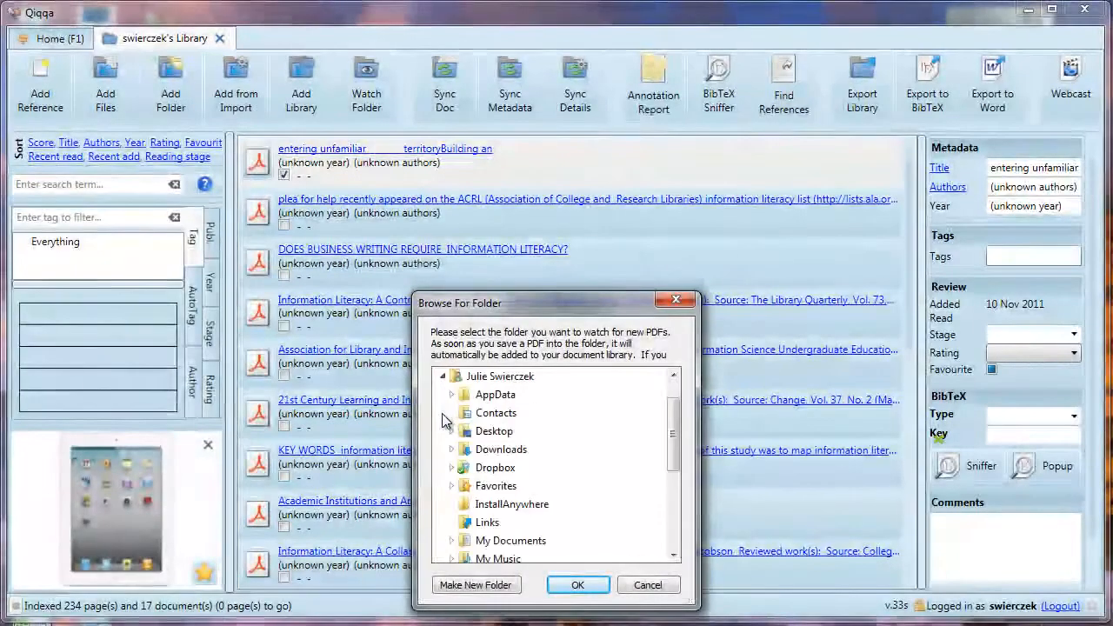
{"action": "left_click", "coordinate": [452, 541]}
{"action": "scroll", "coordinate": [584, 484], "scroll_direction": "down", "scroll_amount": 4}
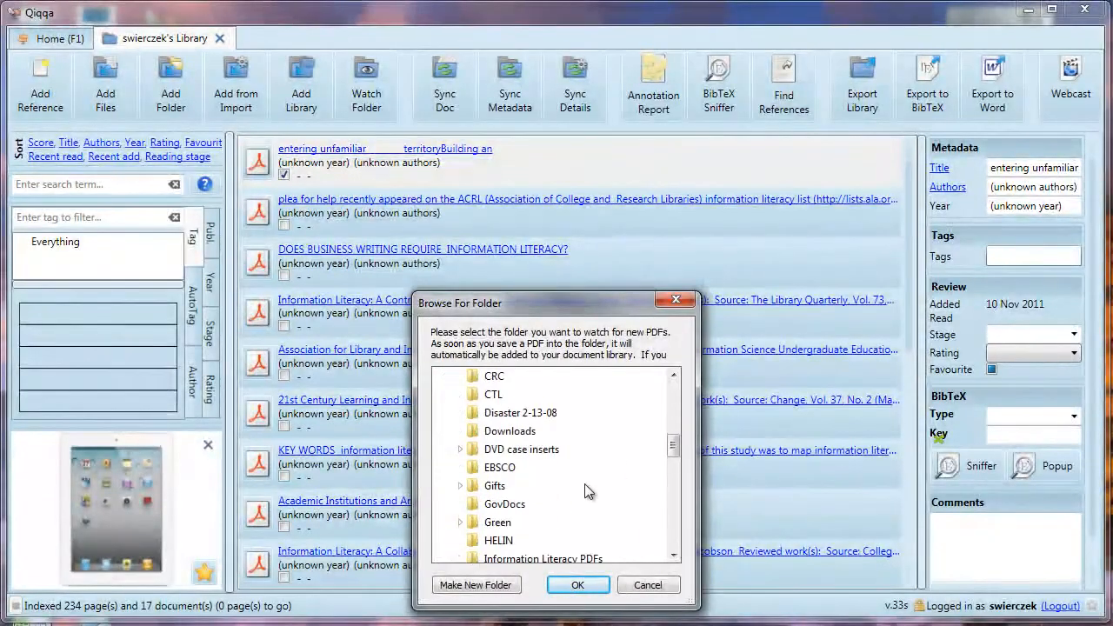
{"action": "left_click", "coordinate": [557, 504]}
{"action": "left_click", "coordinate": [577, 585]}
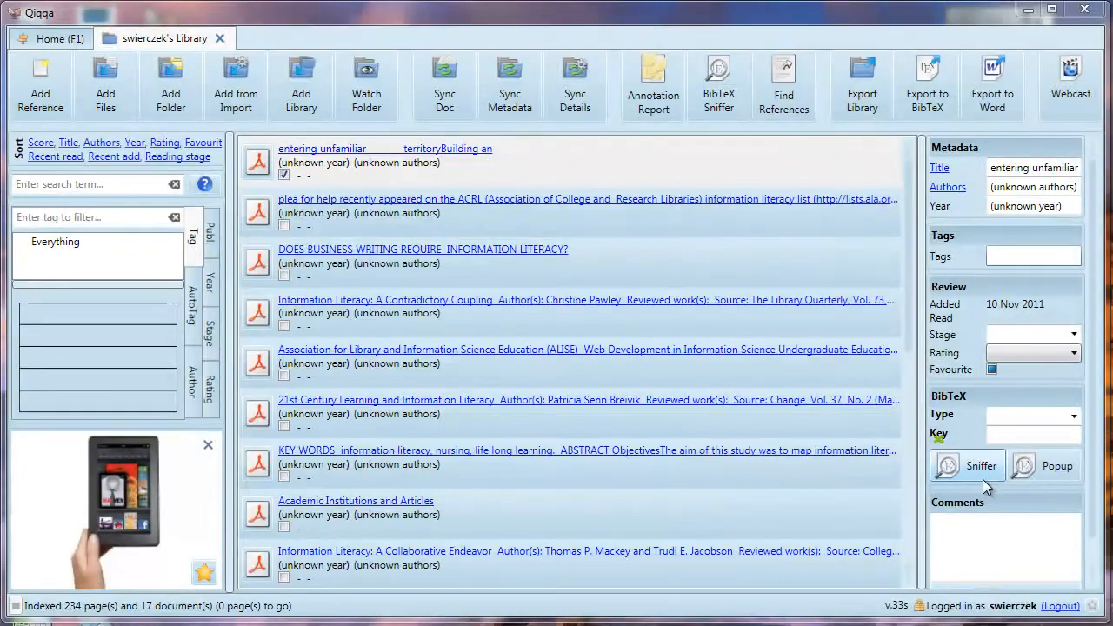
Step: Open the BibTeX Sniffer for the selected document and enlarge its window and PDF preview area
{"action": "left_click", "coordinate": [984, 480]}
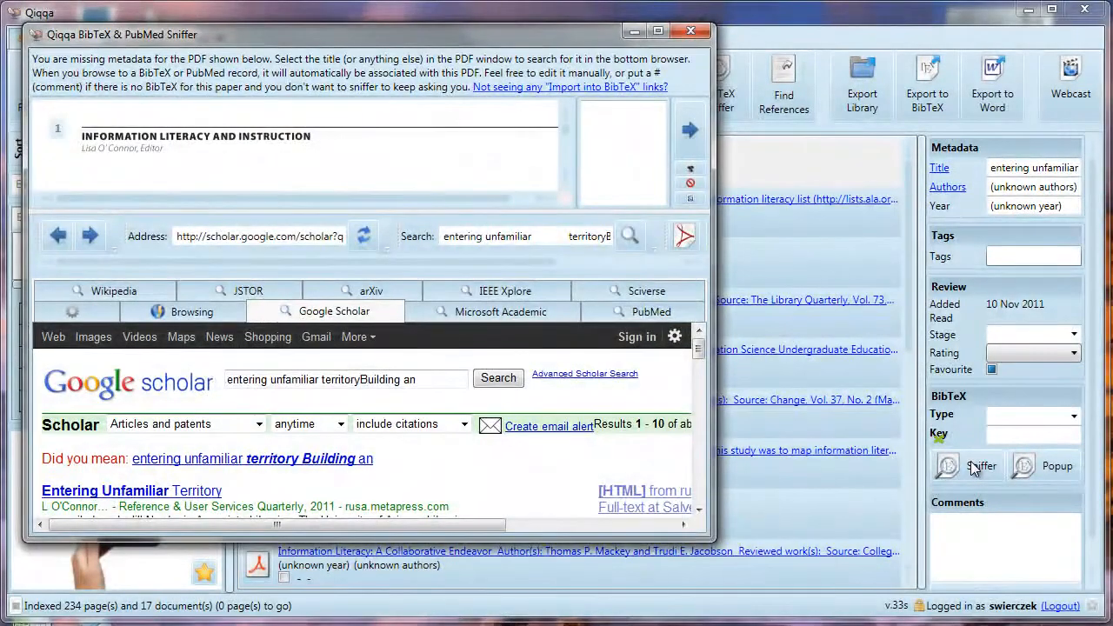
{"action": "left_click_drag", "start_coordinate": [711, 539], "coordinate": [763, 612]}
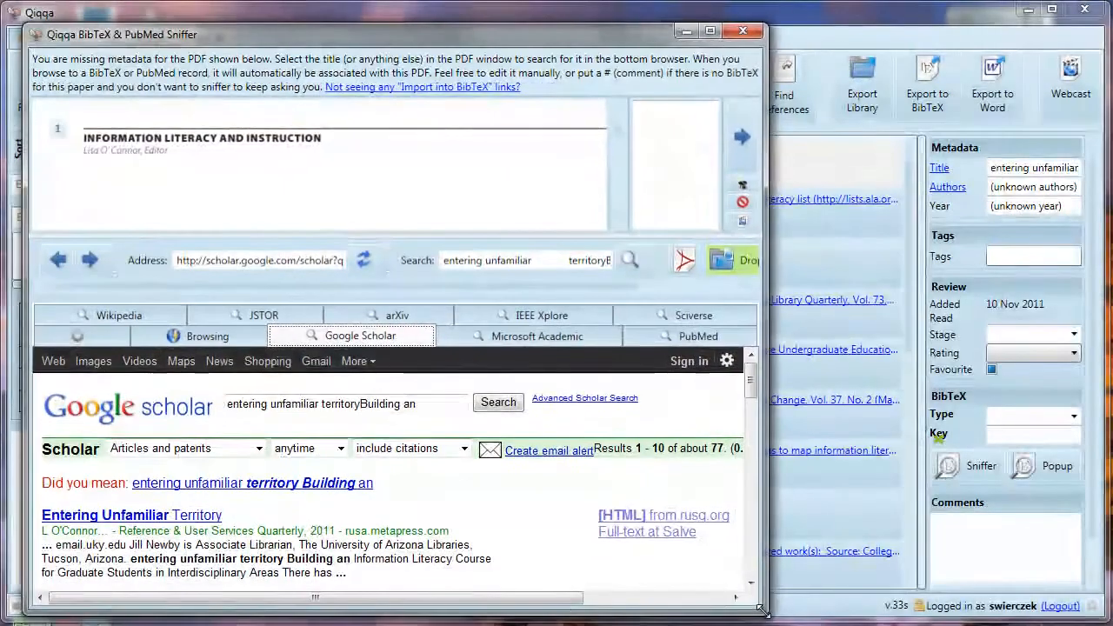
{"action": "left_click_drag", "start_coordinate": [474, 239], "coordinate": [479, 256]}
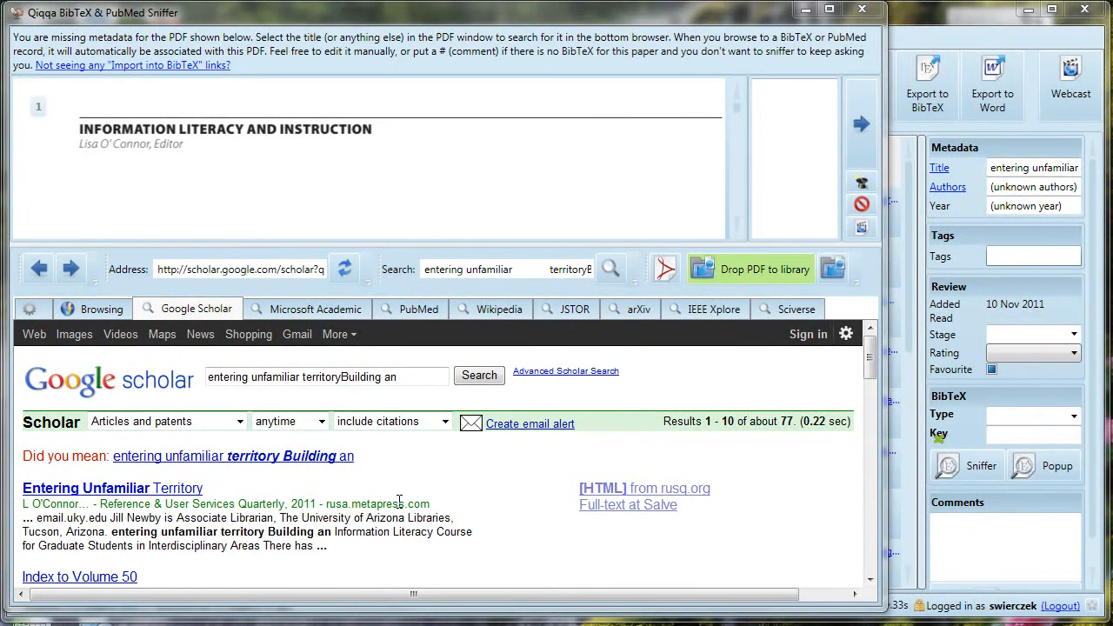
Step: Set the Google Scholar preferences to show links to import citations into BibTeX, and save them
{"action": "left_click", "coordinate": [848, 336]}
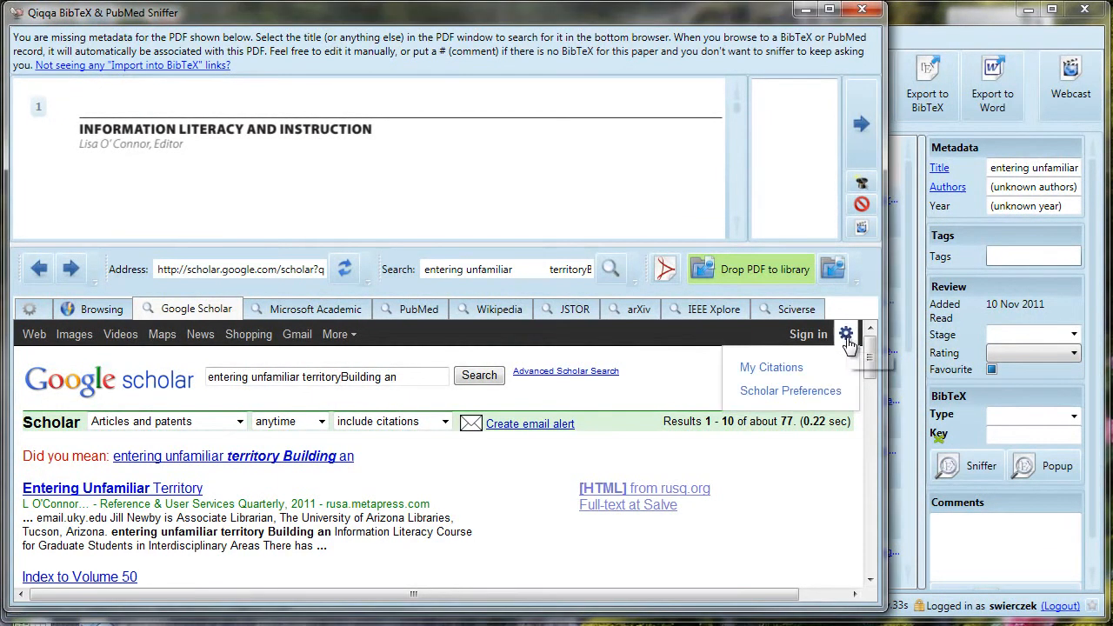
{"action": "left_click", "coordinate": [812, 392]}
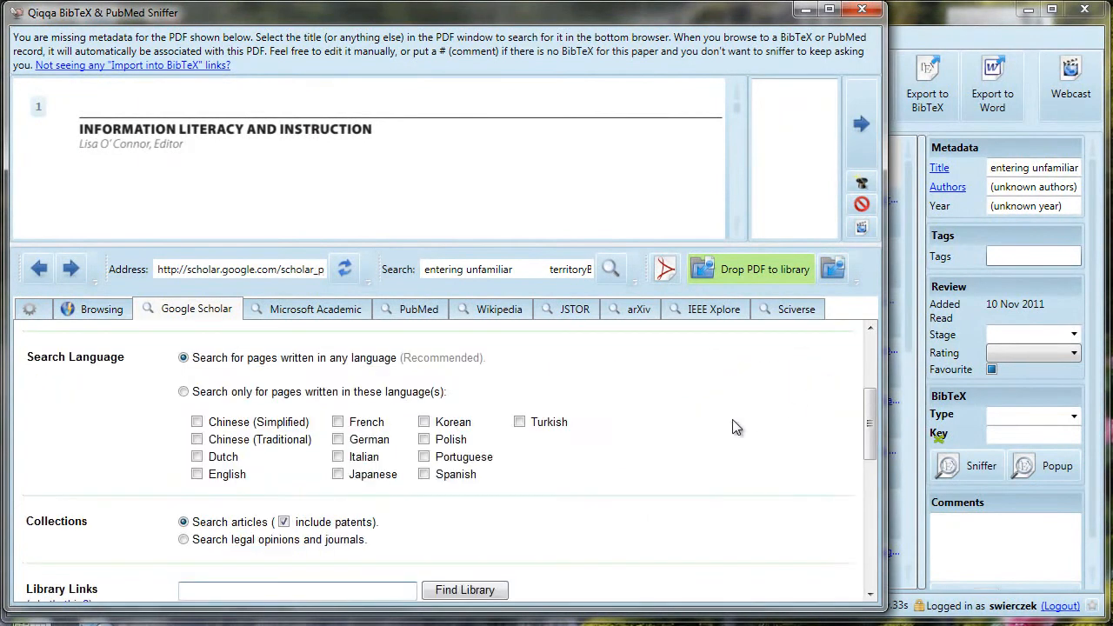
{"action": "scroll", "coordinate": [702, 434], "scroll_direction": "down", "scroll_amount": 3}
{"action": "scroll", "coordinate": [701, 436], "scroll_direction": "down", "scroll_amount": 3}
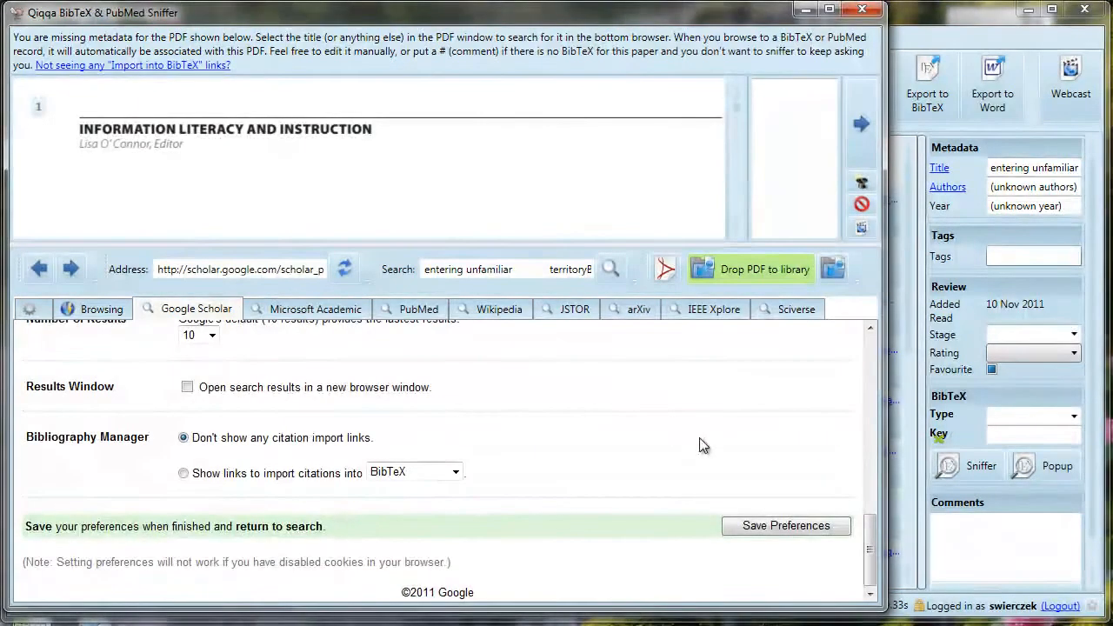
{"action": "left_click", "coordinate": [183, 473]}
{"action": "left_click", "coordinate": [396, 476]}
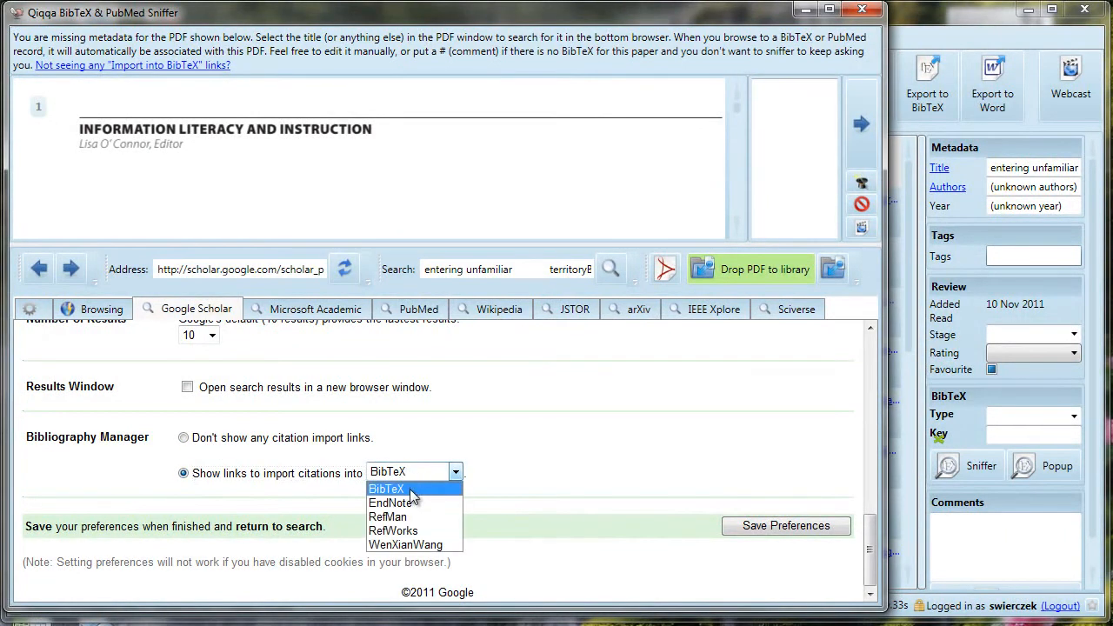
{"action": "left_click", "coordinate": [408, 492]}
{"action": "left_click", "coordinate": [776, 526]}
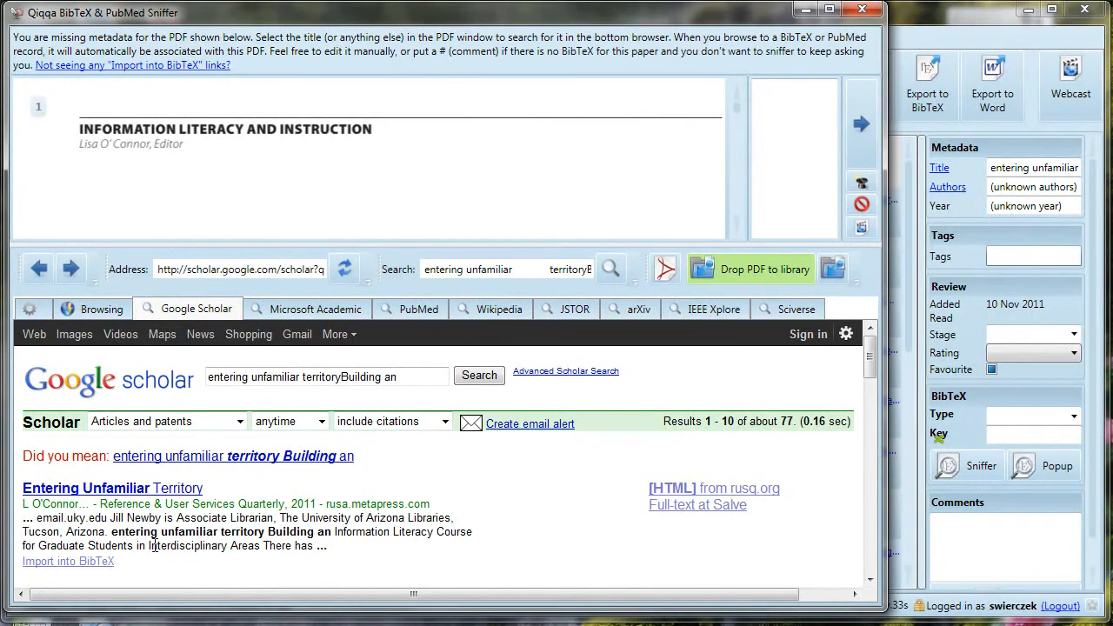
Step: Compare the Google Scholar results with the PDF's title, and import the BibTeX record for Entering Unfamiliar Territory
{"action": "scroll", "coordinate": [154, 554], "scroll_direction": "down", "scroll_amount": 3}
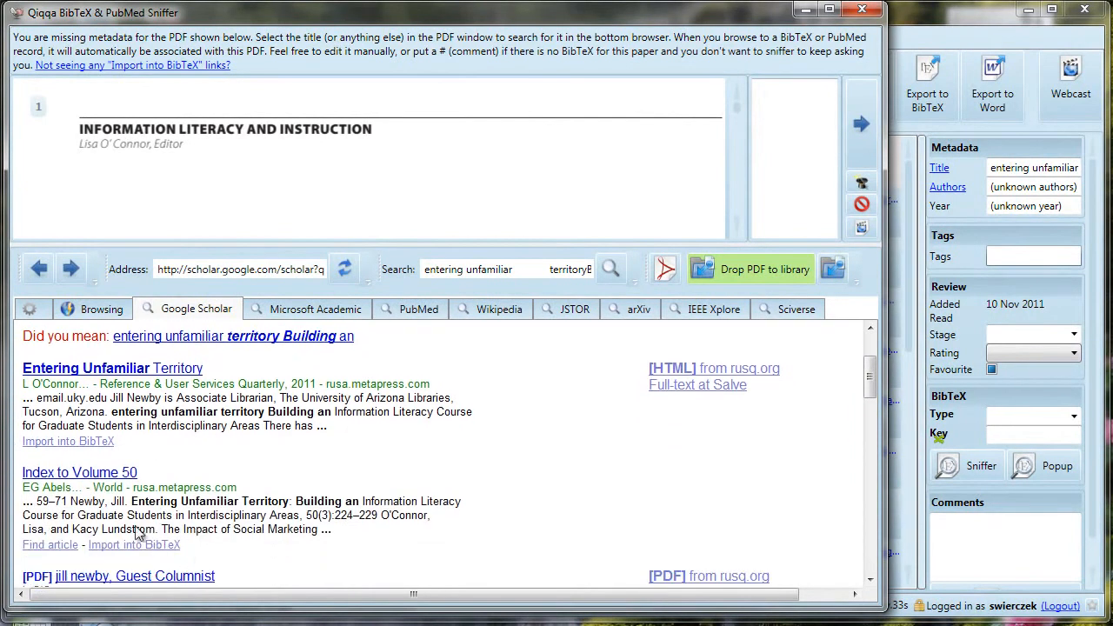
{"action": "scroll", "coordinate": [252, 551], "scroll_direction": "down", "scroll_amount": 3}
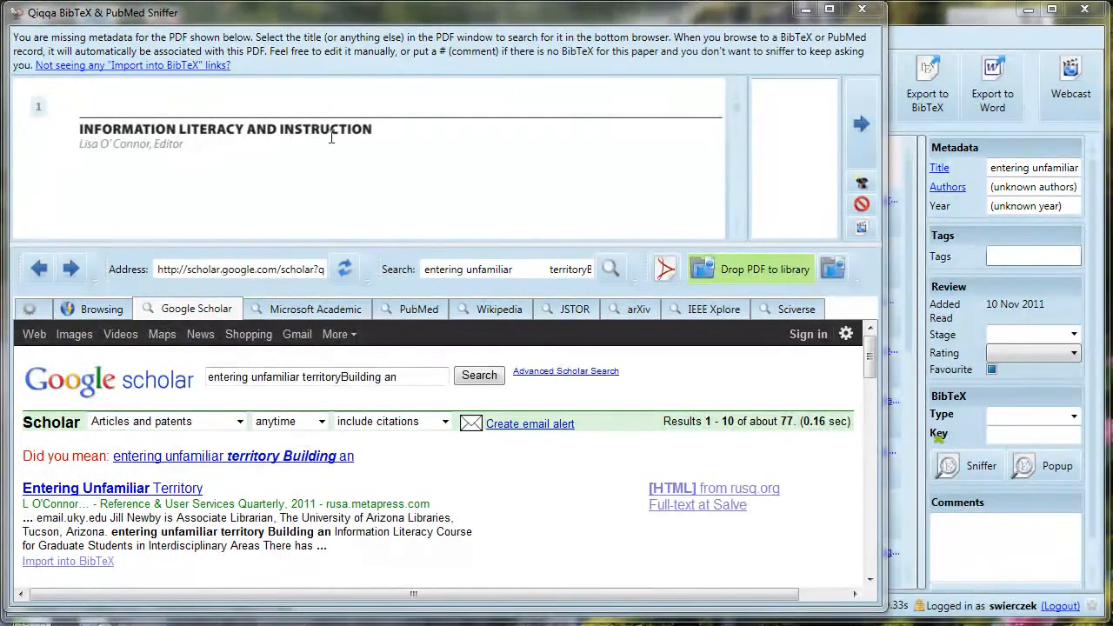
{"action": "scroll", "coordinate": [736, 228], "scroll_direction": "down", "scroll_amount": 5}
{"action": "scroll", "coordinate": [736, 228], "scroll_direction": "down", "scroll_amount": 3}
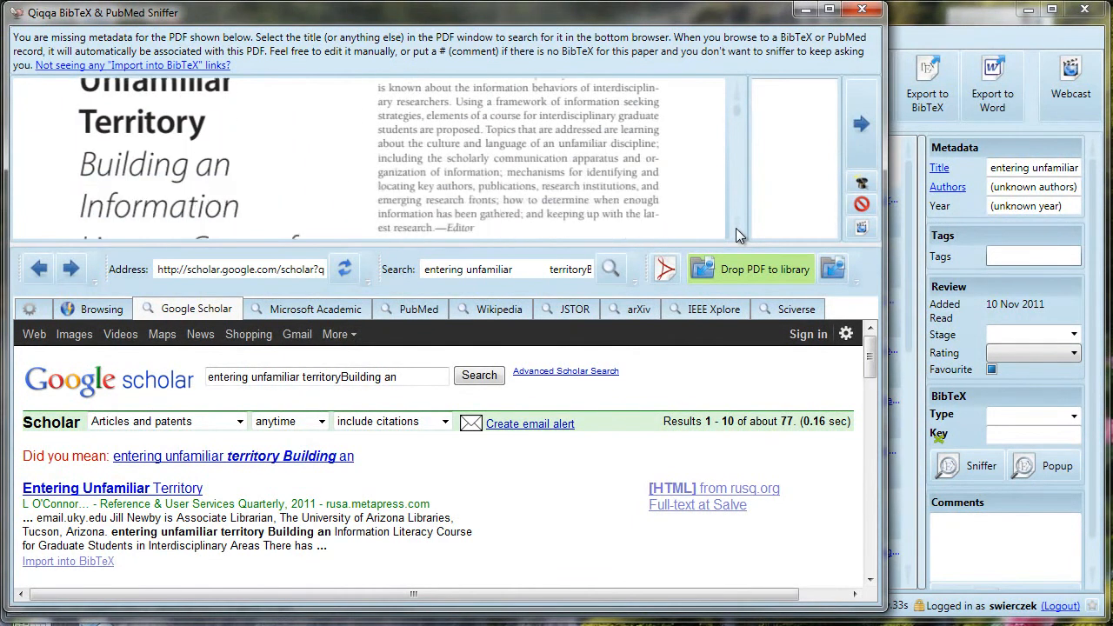
{"action": "scroll", "coordinate": [737, 228], "scroll_direction": "down", "scroll_amount": 3}
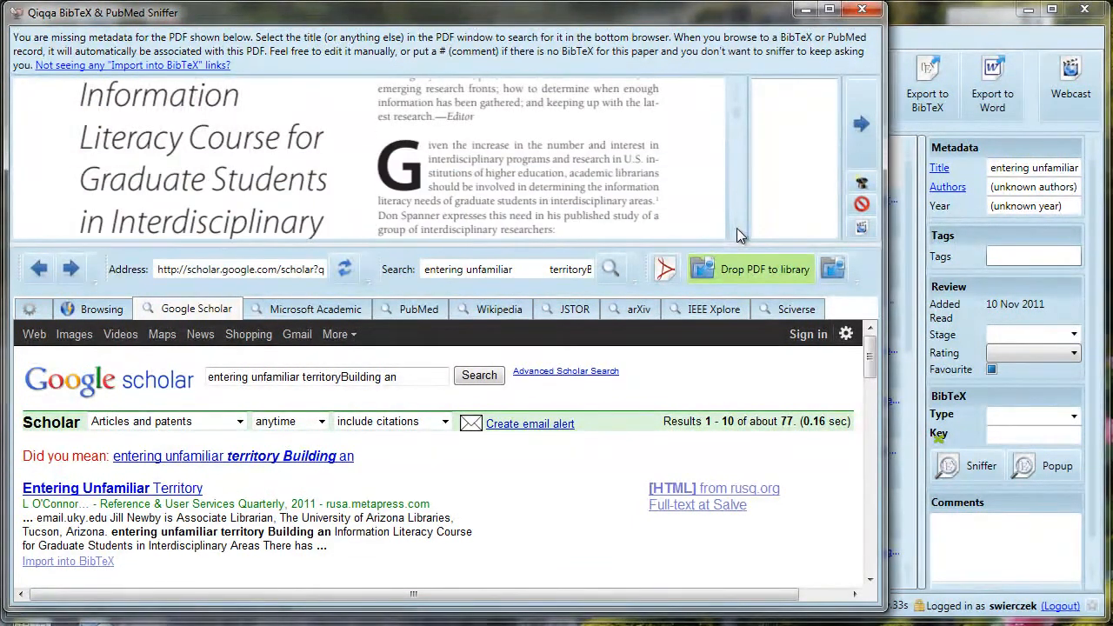
{"action": "scroll", "coordinate": [737, 228], "scroll_direction": "down", "scroll_amount": 3}
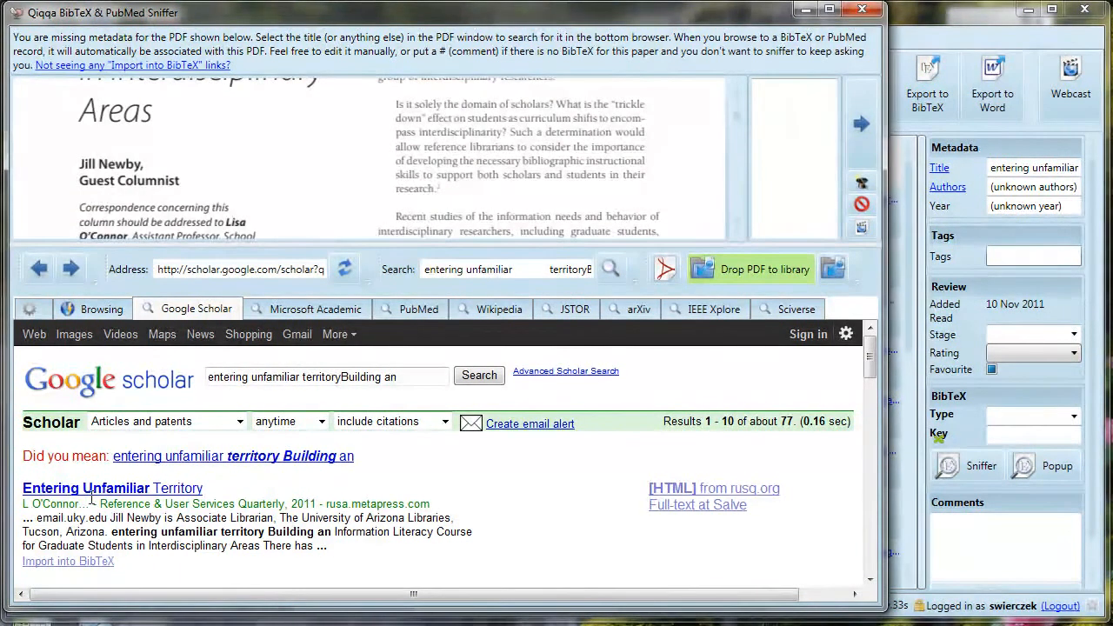
{"action": "left_click", "coordinate": [80, 562]}
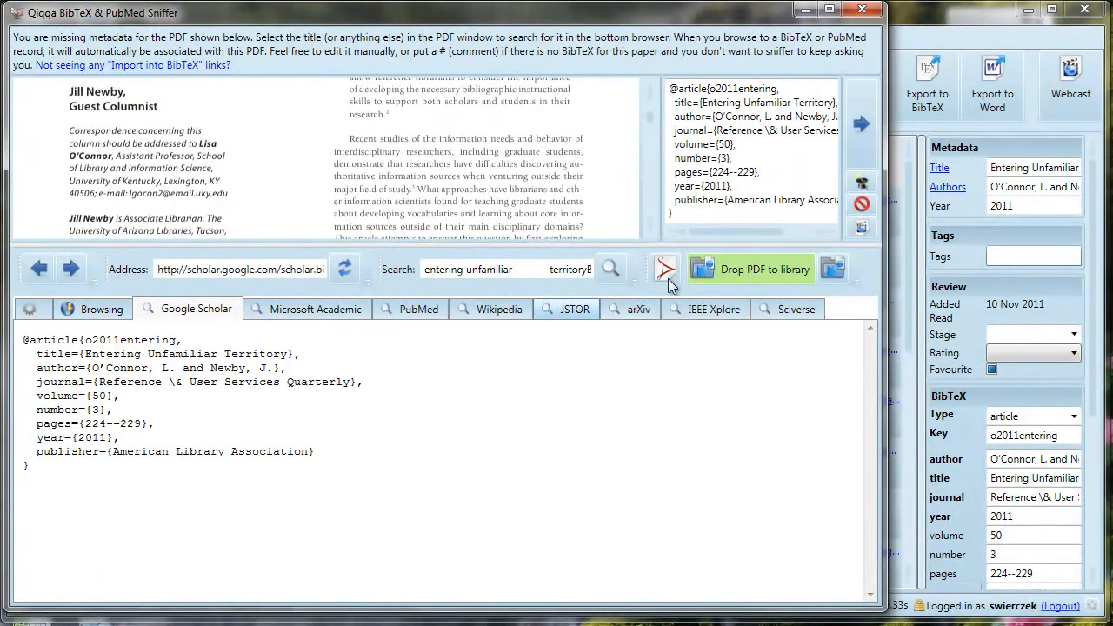
Step: Advance to the Web Development in Information Science Undergraduate Education PDF, search for its full title, and import the matching BibTeX record
{"action": "left_click", "coordinate": [869, 141]}
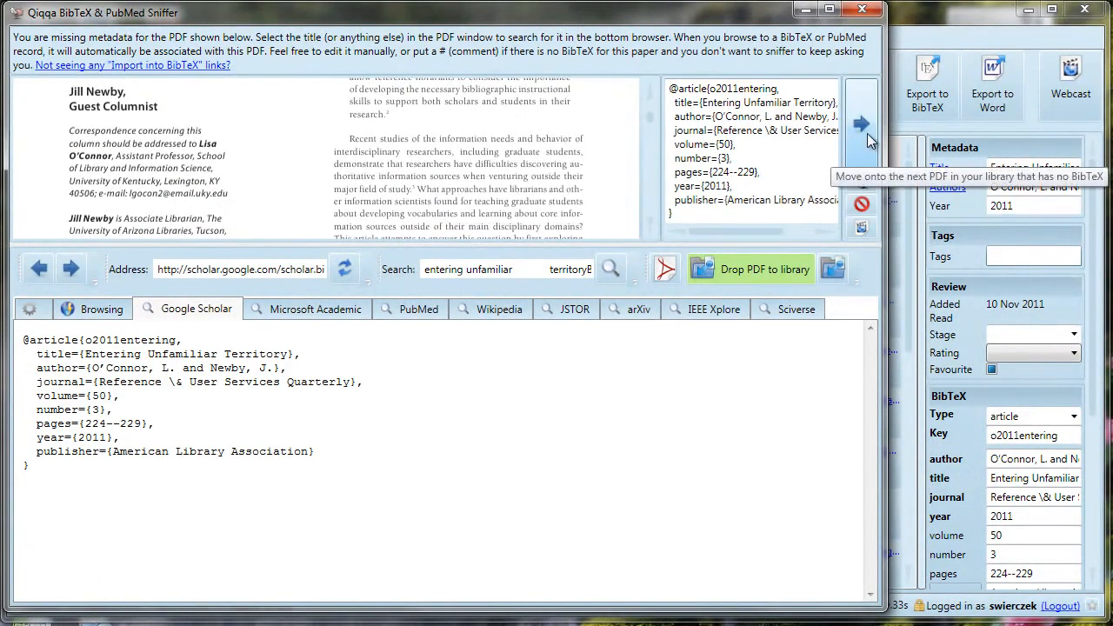
{"action": "left_click", "coordinate": [864, 133]}
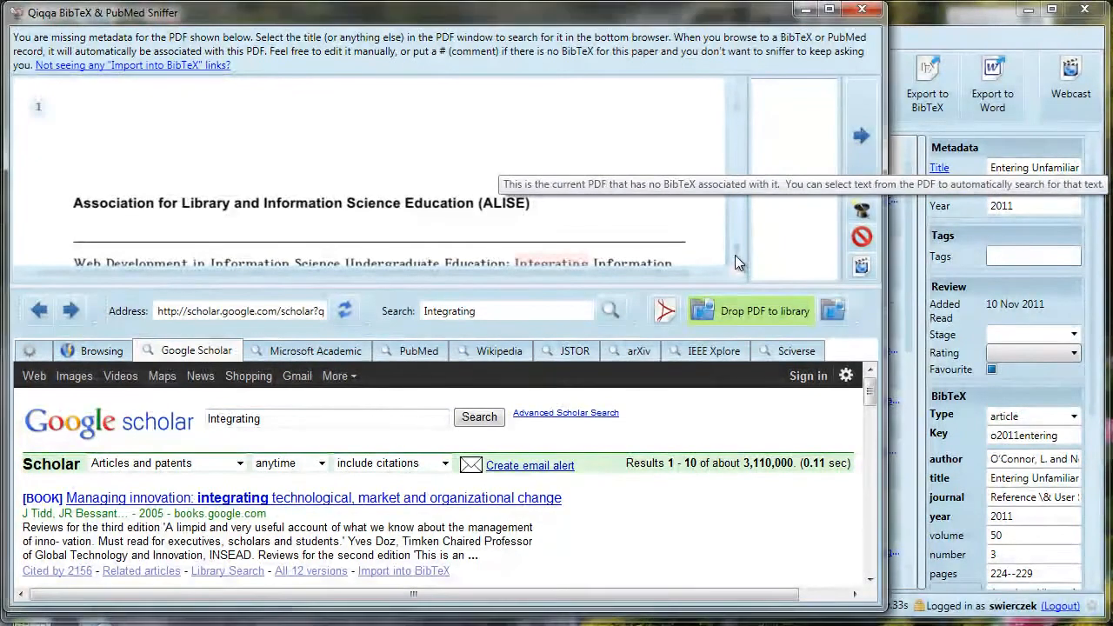
{"action": "scroll", "coordinate": [733, 259], "scroll_direction": "down", "scroll_amount": 3}
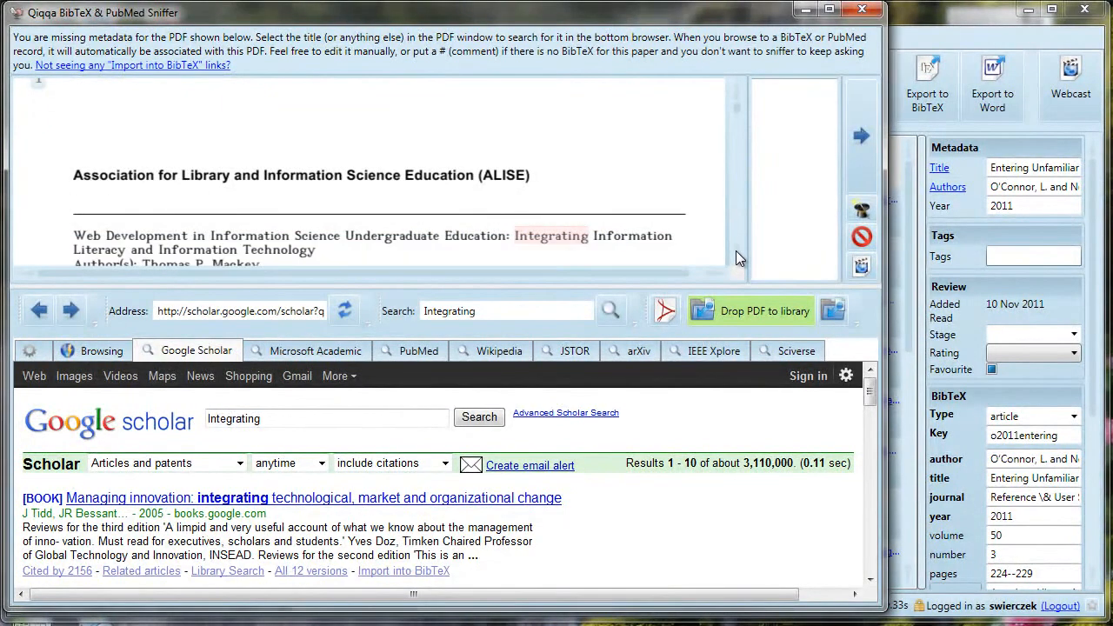
{"action": "left_click", "coordinate": [737, 259]}
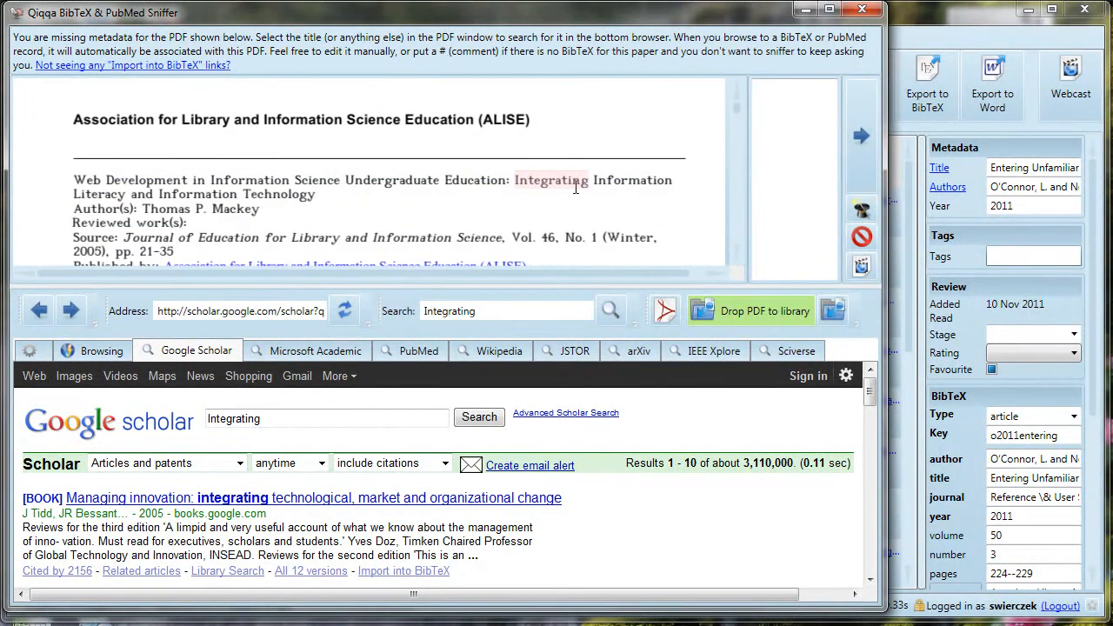
{"action": "left_click_drag", "start_coordinate": [261, 420], "coordinate": [202, 421]}
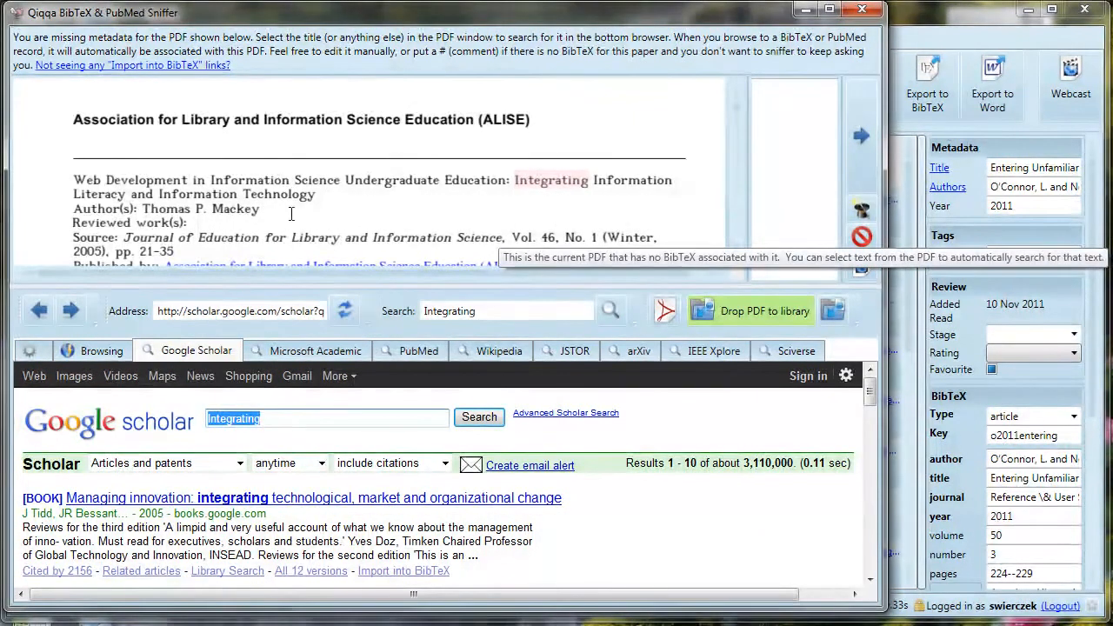
{"action": "left_click_drag", "start_coordinate": [74, 178], "coordinate": [302, 193]}
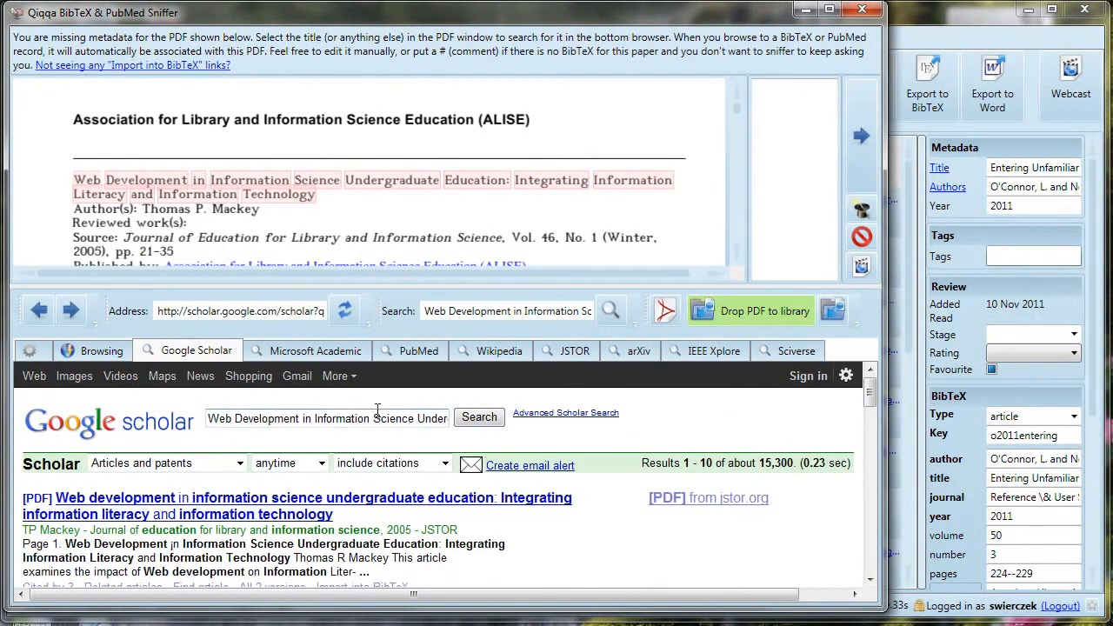
{"action": "left_click_drag", "start_coordinate": [208, 419], "coordinate": [483, 442]}
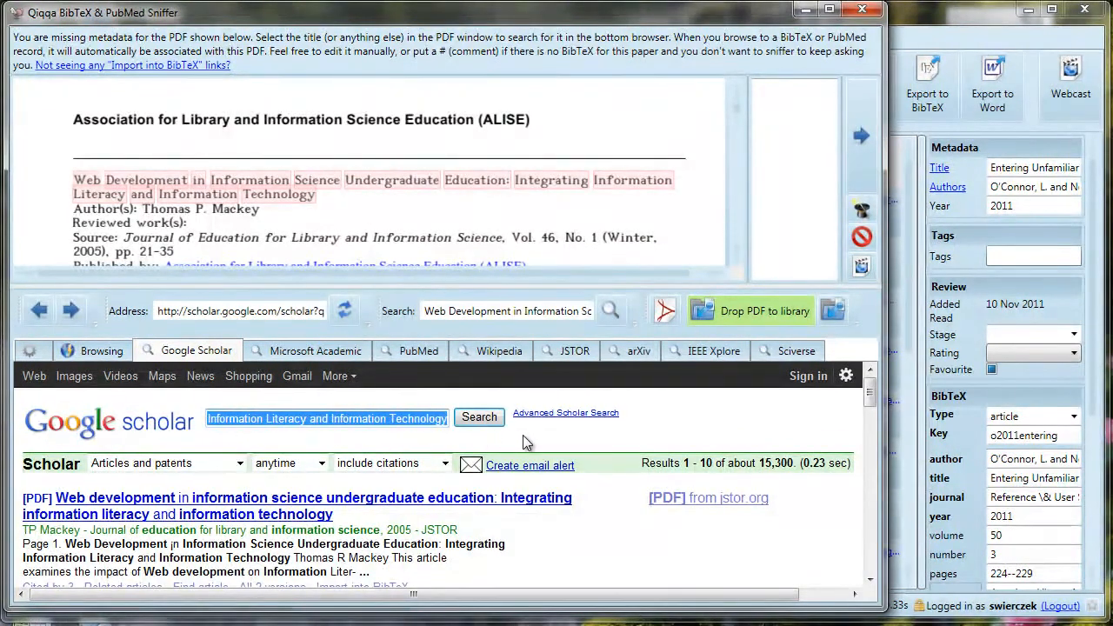
{"action": "left_click", "coordinate": [514, 540]}
{"action": "scroll", "coordinate": [465, 527], "scroll_direction": "down", "scroll_amount": 2}
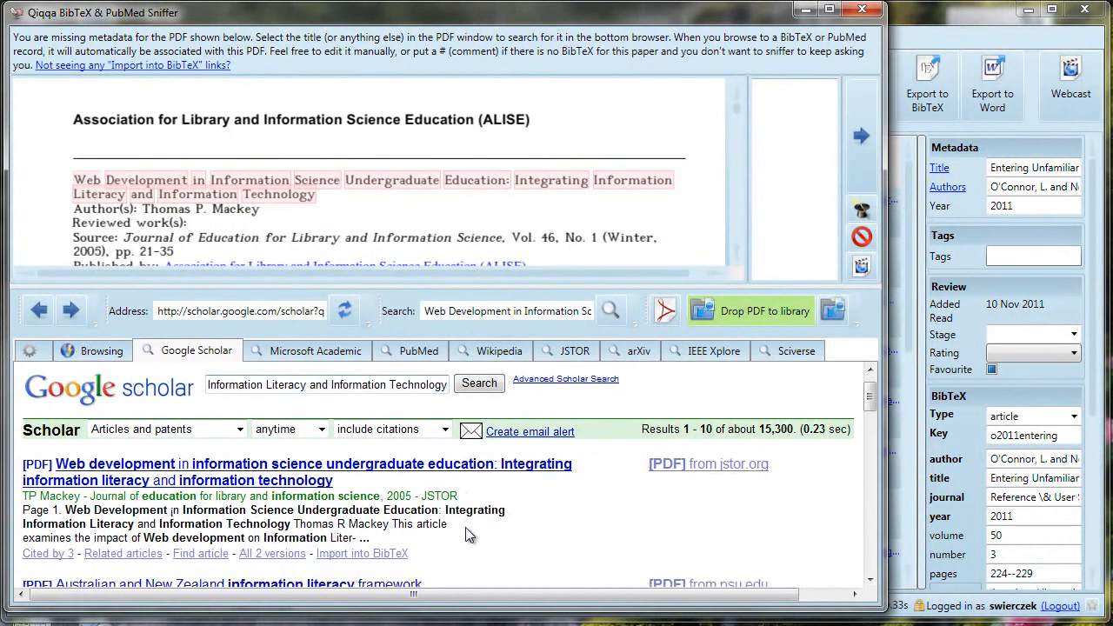
{"action": "left_click", "coordinate": [362, 520]}
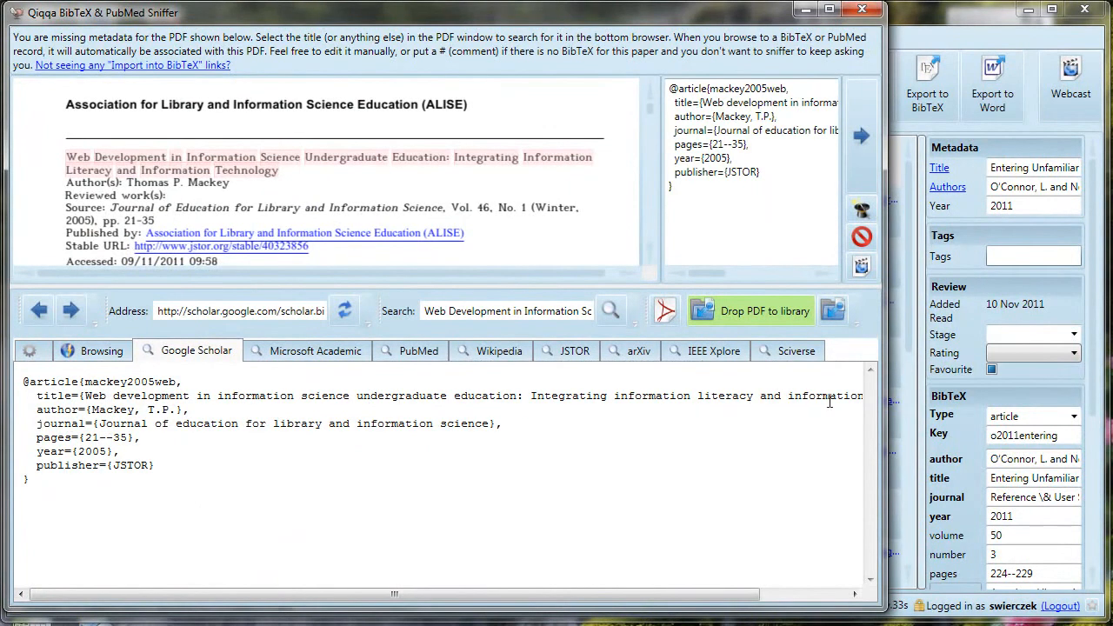
Step: Skip the On My Mind PDF, and import the BibTeX record for Information Literacy: A Contradictory Coupling by searching for its title alone
{"action": "left_click", "coordinate": [862, 136]}
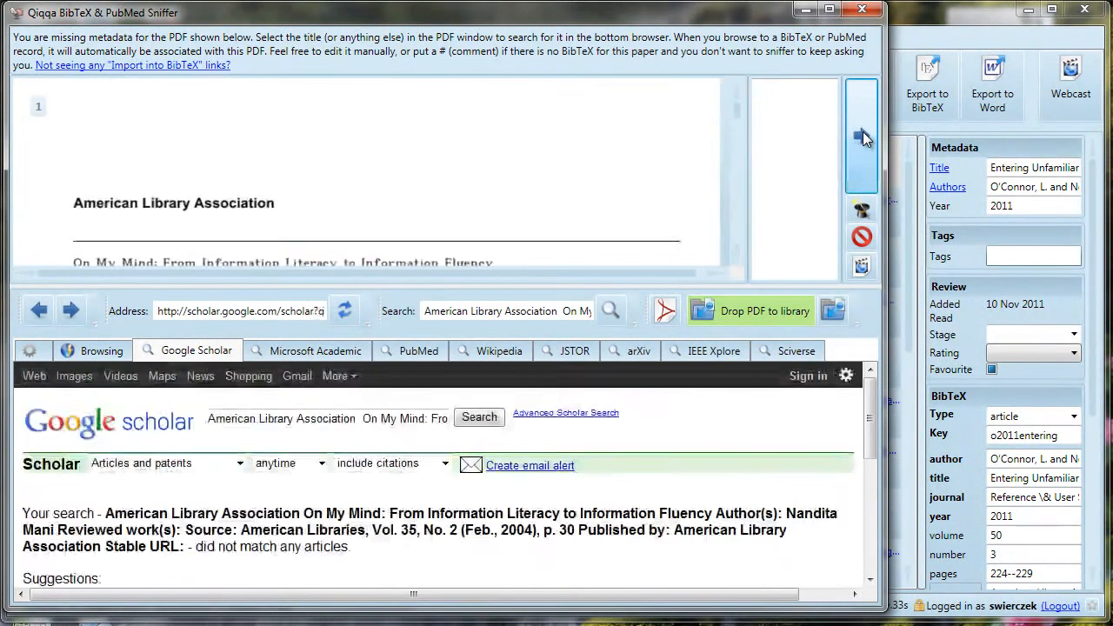
{"action": "left_click", "coordinate": [862, 136]}
{"action": "left_click_drag", "start_coordinate": [415, 517], "coordinate": [31, 489]}
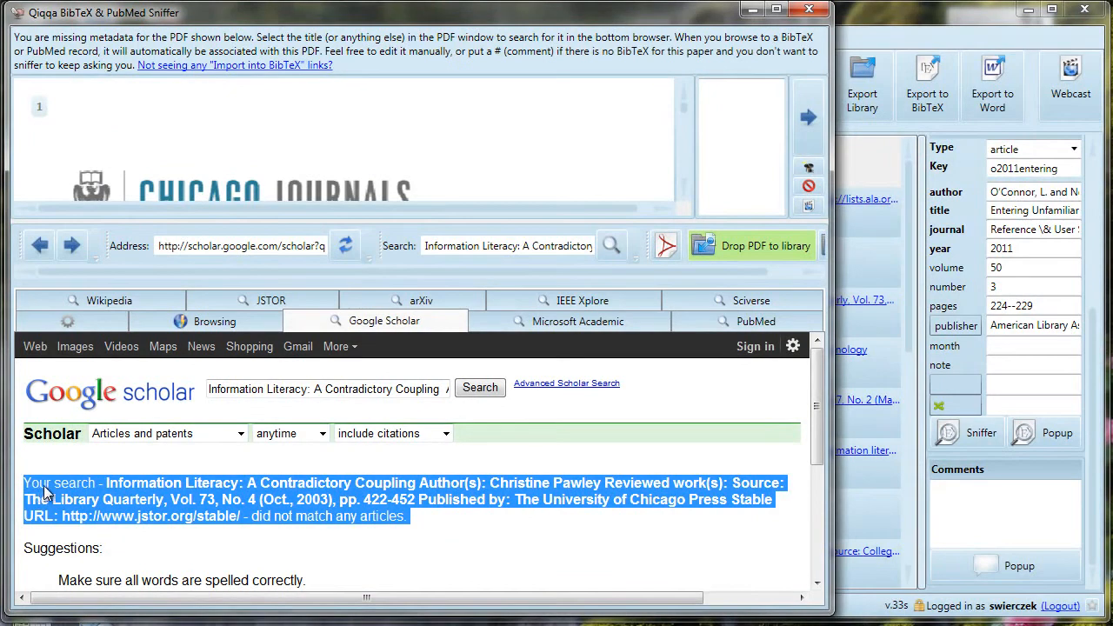
{"action": "scroll", "coordinate": [684, 188], "scroll_direction": "down", "scroll_amount": 2}
{"action": "scroll", "coordinate": [684, 188], "scroll_direction": "down", "scroll_amount": 4}
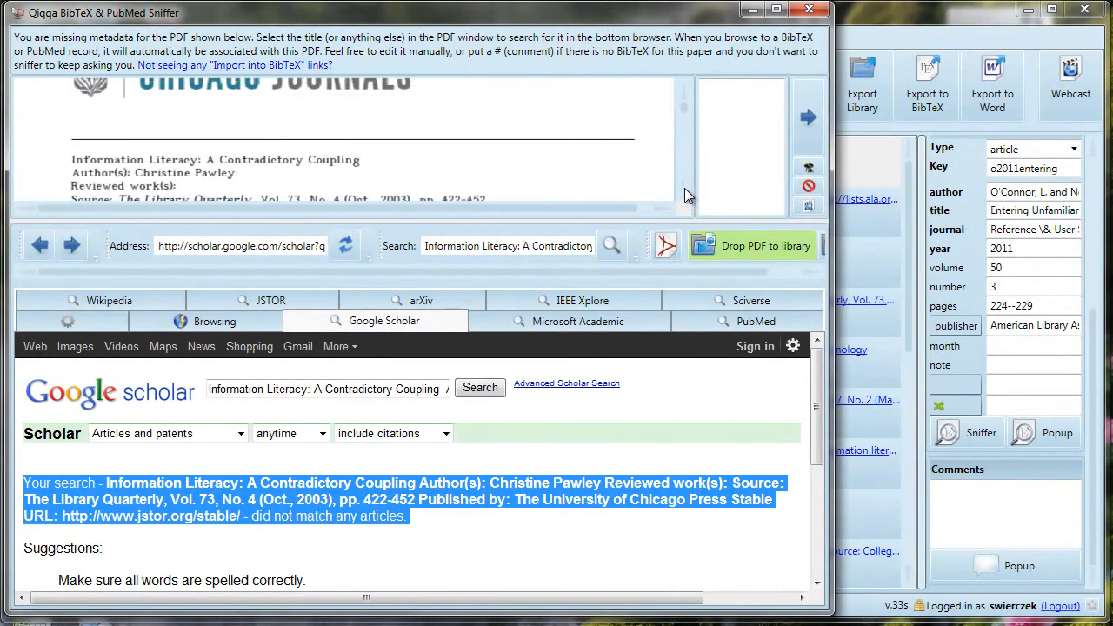
{"action": "left_click_drag", "start_coordinate": [363, 146], "coordinate": [73, 146]}
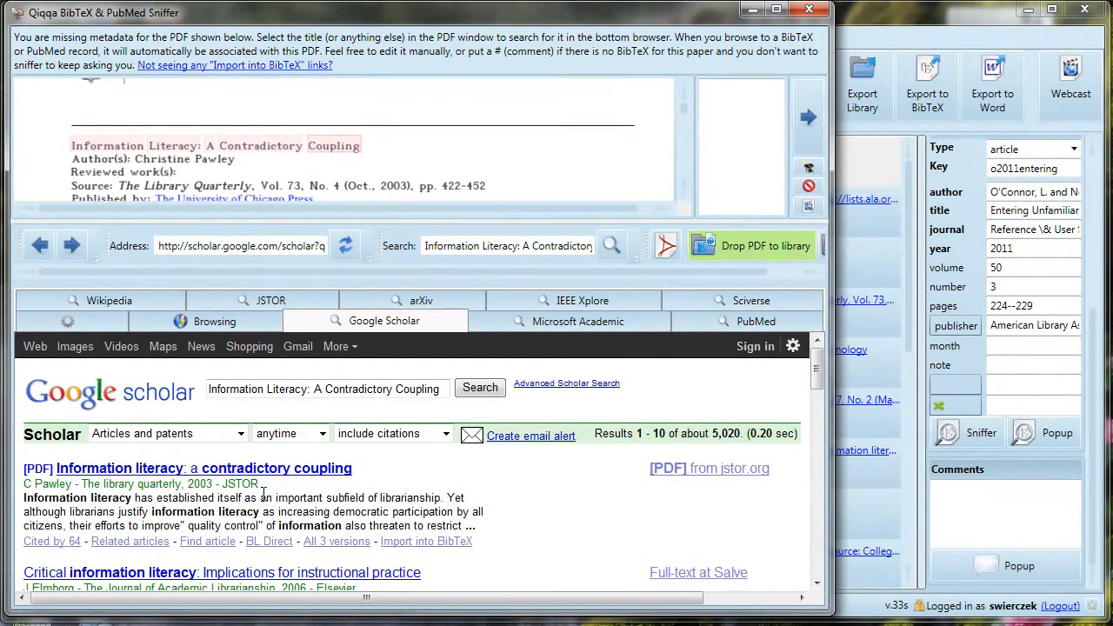
{"action": "left_click", "coordinate": [421, 542]}
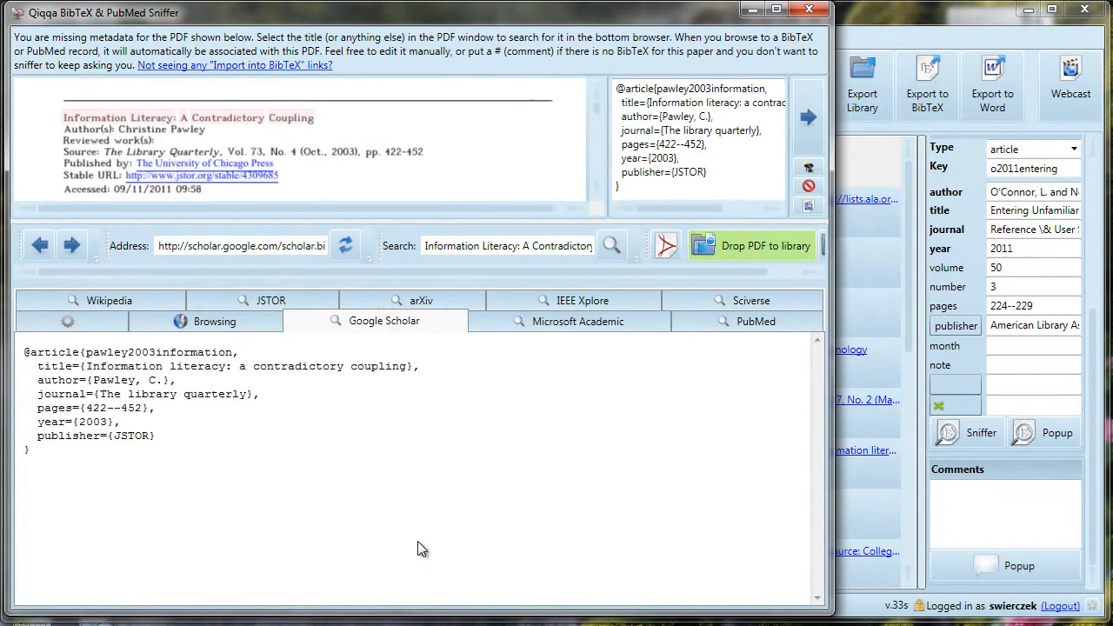
Step: Advance to the next PDF, search for its title Economic Literacy among Corporate Employees, and import the matching BibTeX record
{"action": "left_click", "coordinate": [809, 117]}
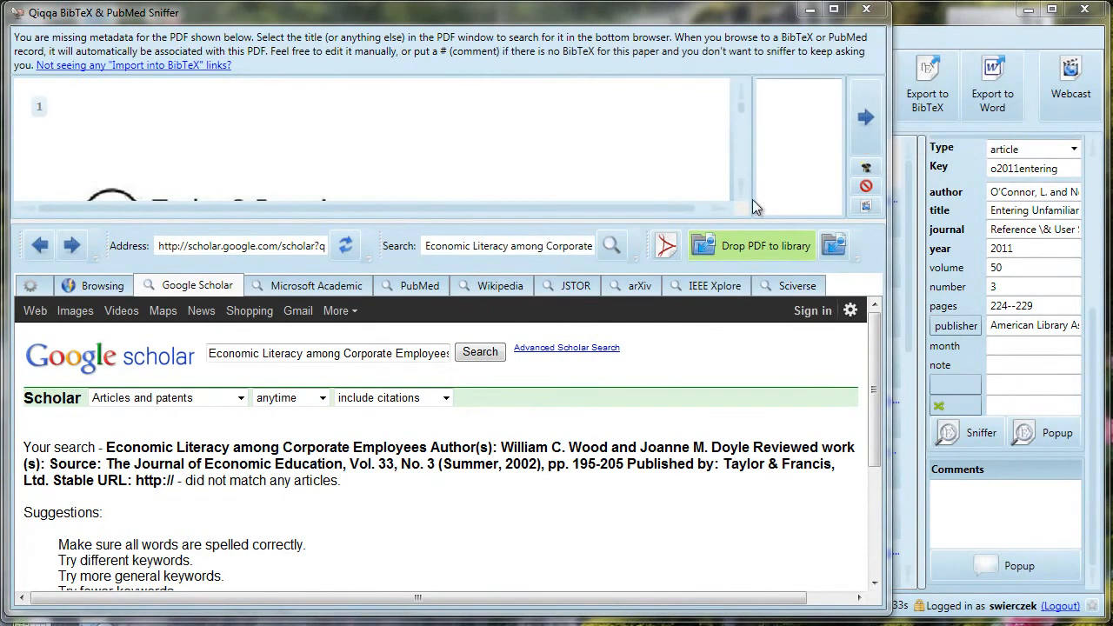
{"action": "scroll", "coordinate": [740, 192], "scroll_direction": "down", "scroll_amount": 3}
{"action": "scroll", "coordinate": [740, 199], "scroll_direction": "down", "scroll_amount": 1}
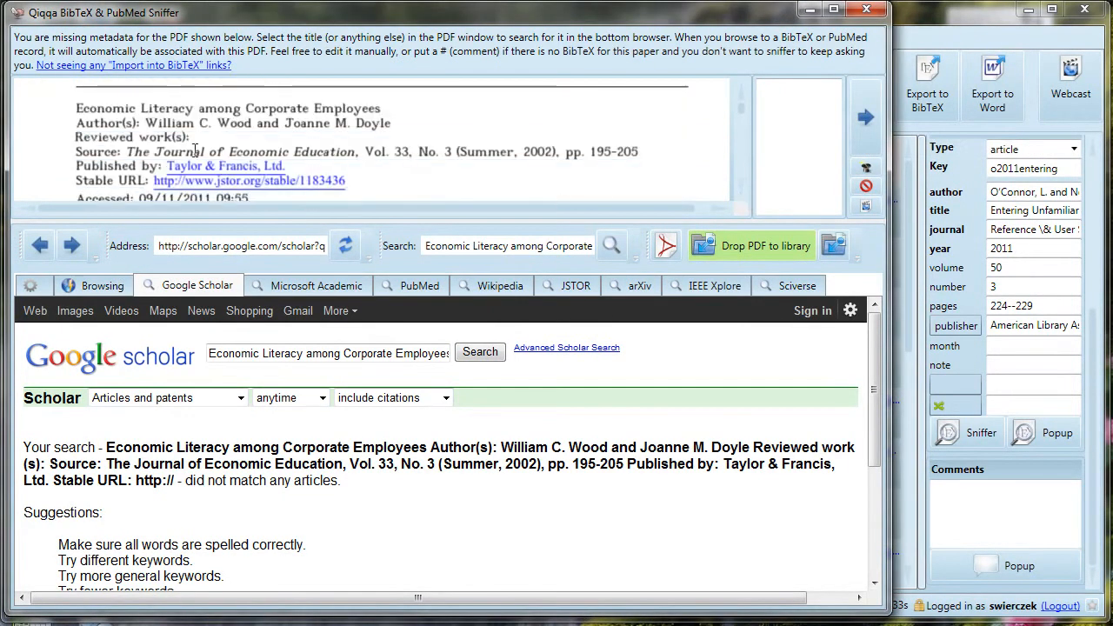
{"action": "left_click_drag", "start_coordinate": [77, 106], "coordinate": [380, 106]}
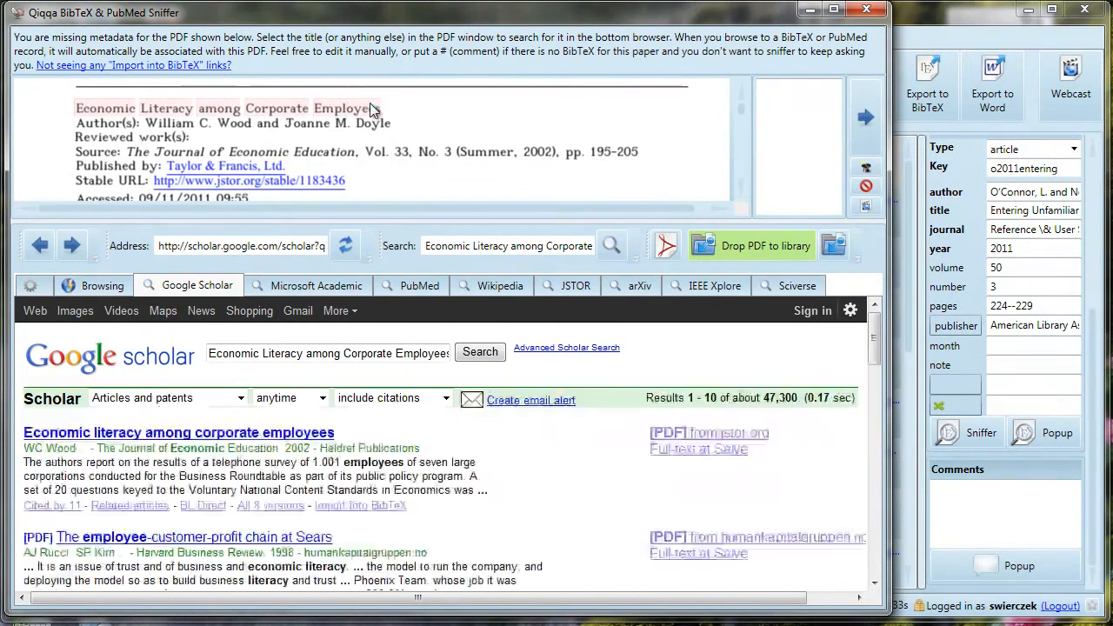
{"action": "left_click", "coordinate": [371, 506]}
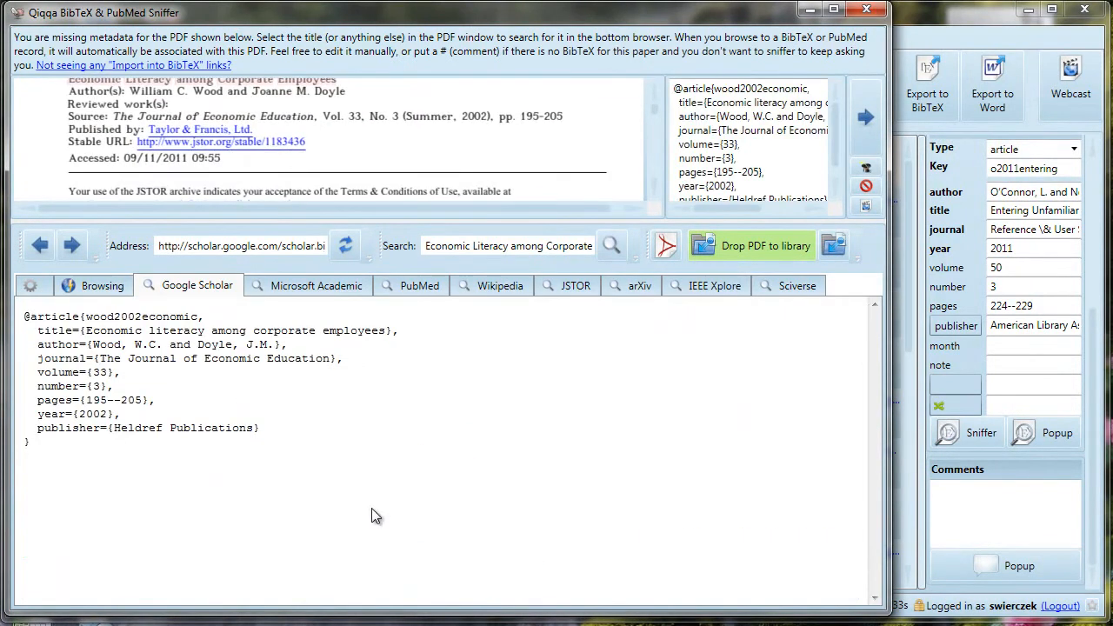
Step: Turn on automatic BibTeX lookup for the next PDF and fetch its record by selecting its title, Weighing the Research Paper Option
{"action": "left_click", "coordinate": [865, 119]}
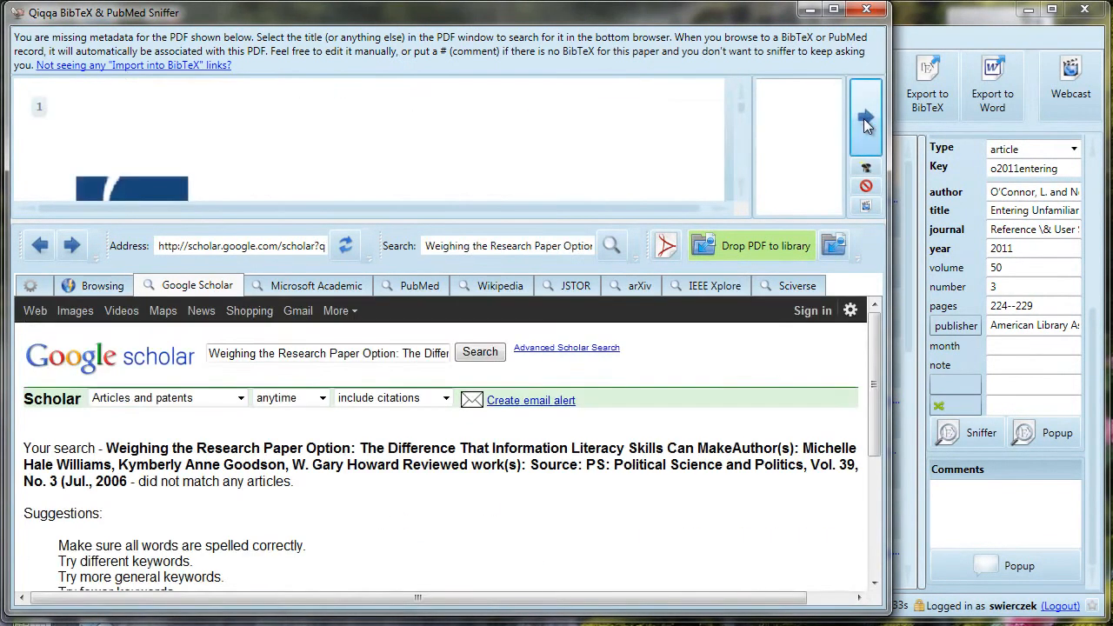
{"action": "left_click", "coordinate": [863, 169]}
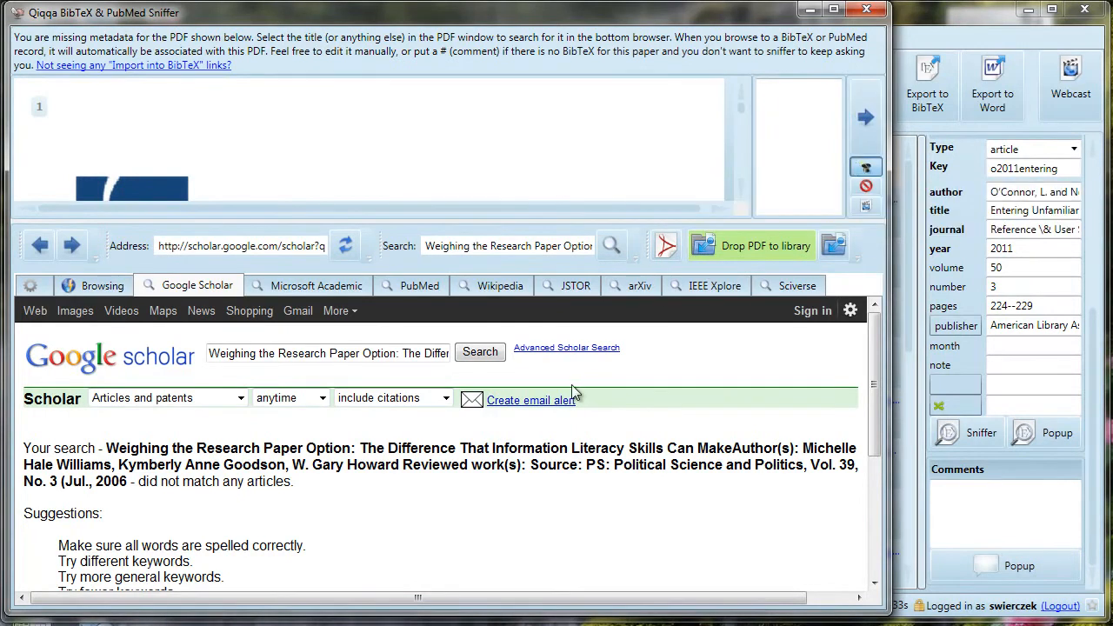
{"action": "scroll", "coordinate": [364, 144], "scroll_direction": "down", "scroll_amount": 10}
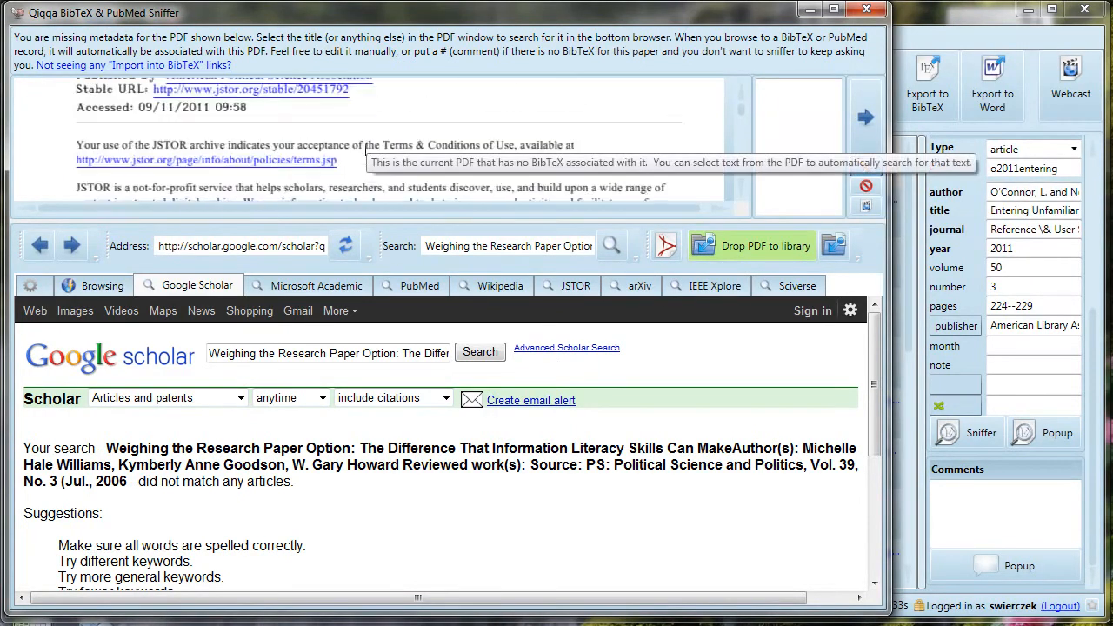
{"action": "scroll", "coordinate": [365, 146], "scroll_direction": "up", "scroll_amount": 2}
{"action": "left_click_drag", "start_coordinate": [76, 87], "coordinate": [118, 101]}
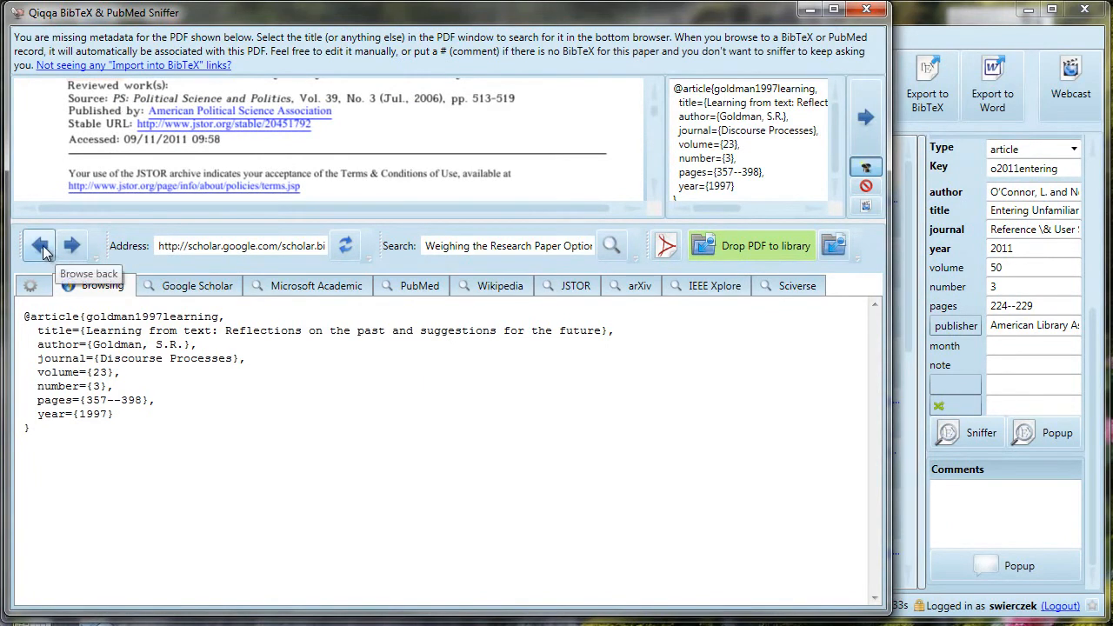
{"action": "left_click_drag", "start_coordinate": [346, 98], "coordinate": [363, 99]}
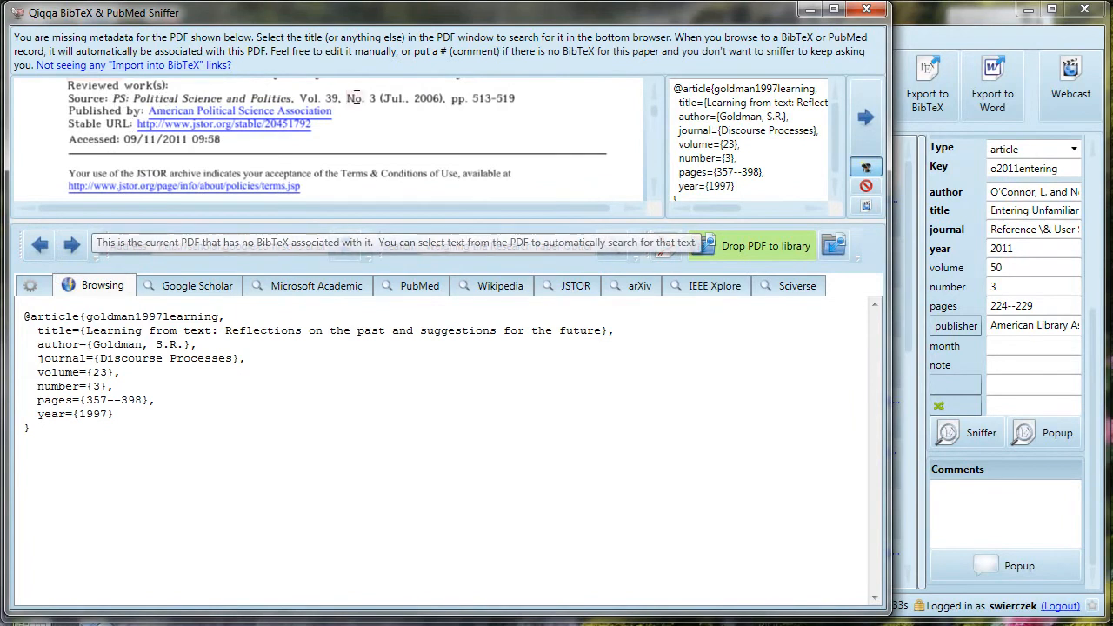
{"action": "scroll", "coordinate": [325, 128], "scroll_direction": "up", "scroll_amount": 1}
{"action": "mouse_move", "coordinate": [113, 144]}
{"action": "left_mouse_down"}
{"action": "mouse_move", "coordinate": [83, 131]}
{"action": "mouse_move", "coordinate": [108, 139]}
{"action": "left_mouse_up"}
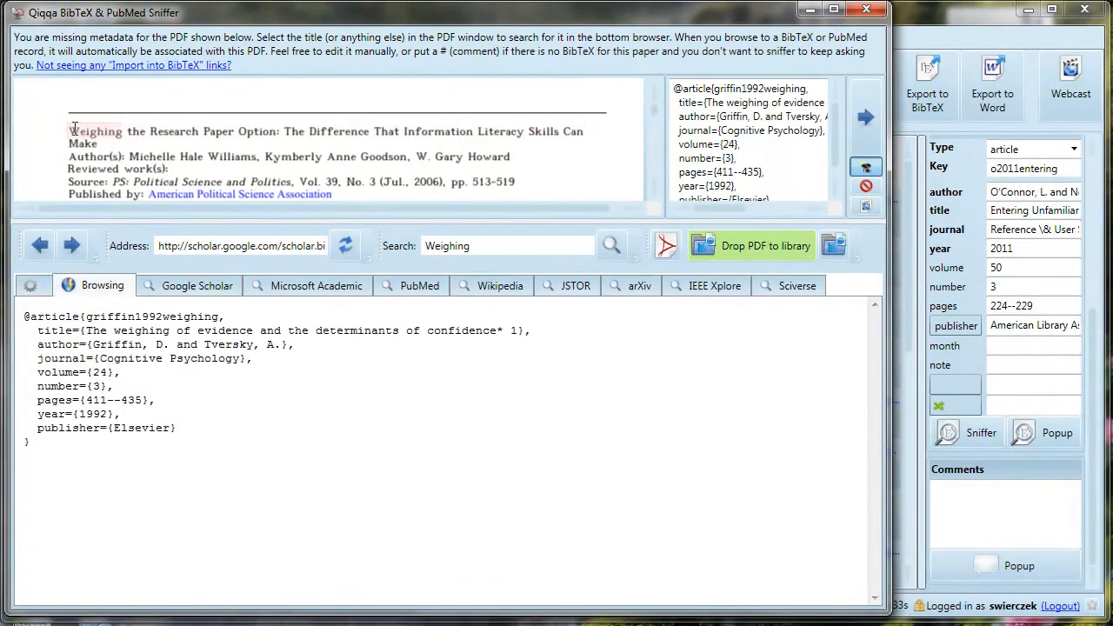
{"action": "left_click_drag", "start_coordinate": [73, 127], "coordinate": [547, 132]}
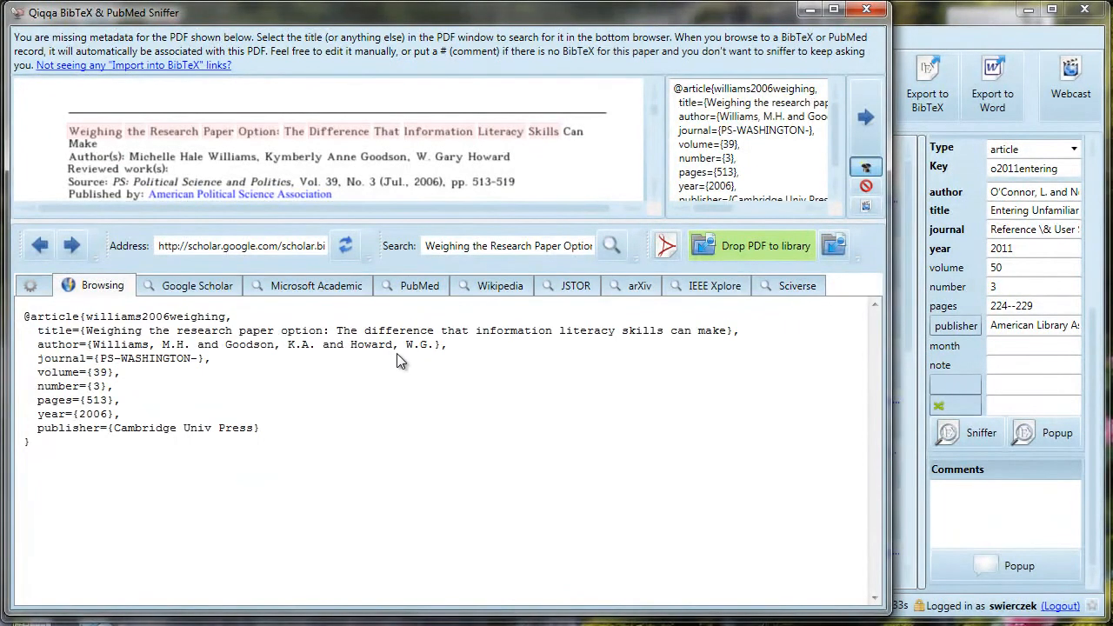
Step: Search for the next PDF's title, Information Literacy: A Representative Sampling of Resource Types, and check the fetched record's title against it
{"action": "left_click", "coordinate": [859, 128]}
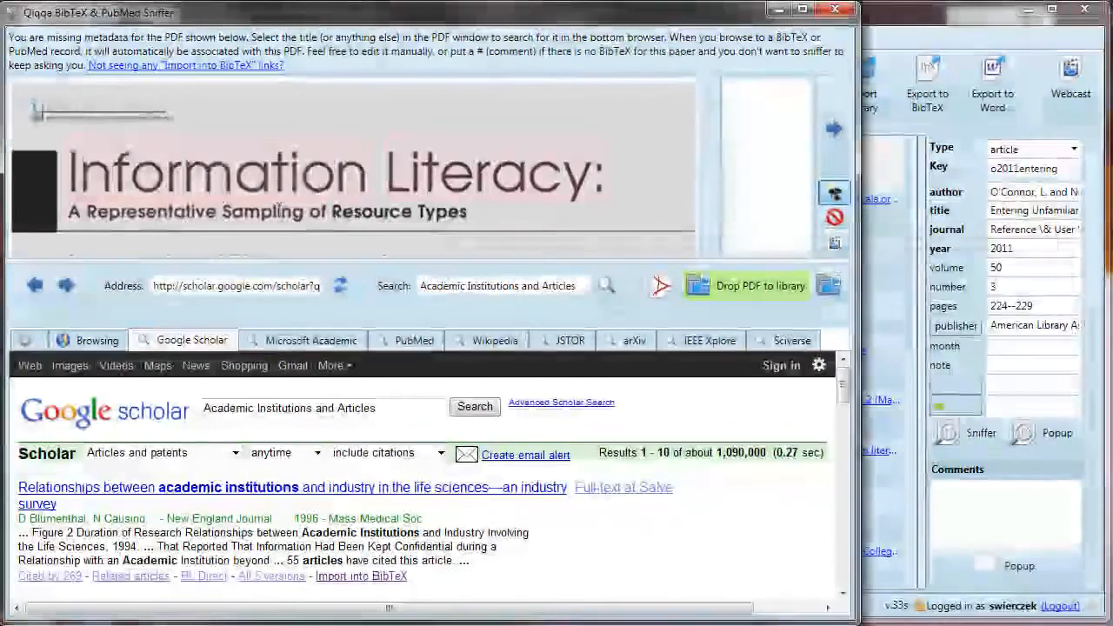
{"action": "left_click_drag", "start_coordinate": [77, 172], "coordinate": [455, 228]}
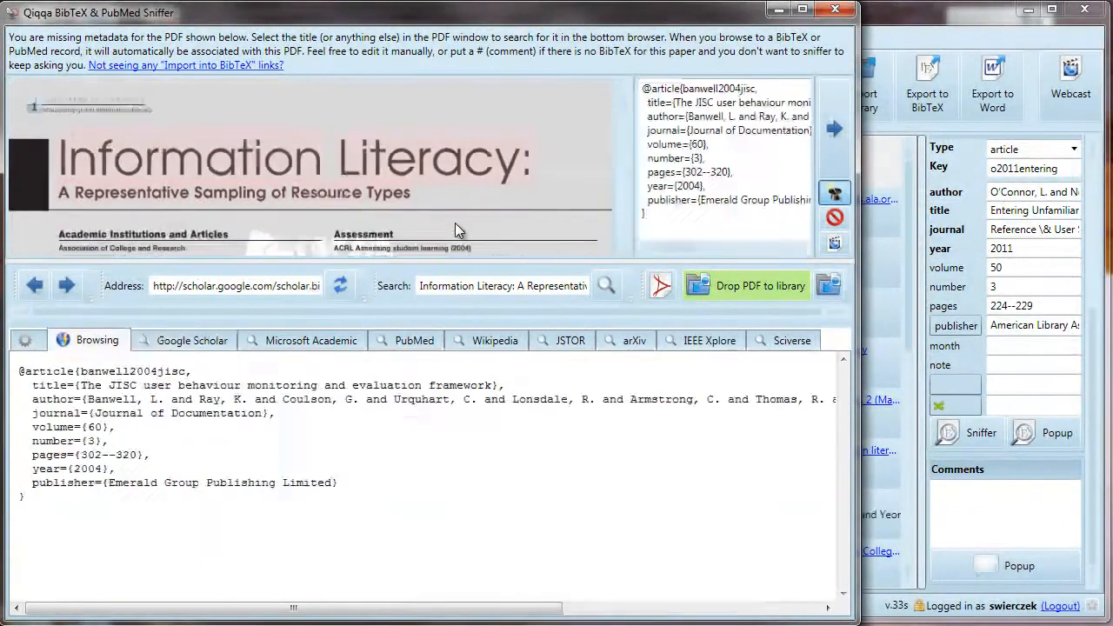
{"action": "left_click_drag", "start_coordinate": [500, 385], "coordinate": [79, 395]}
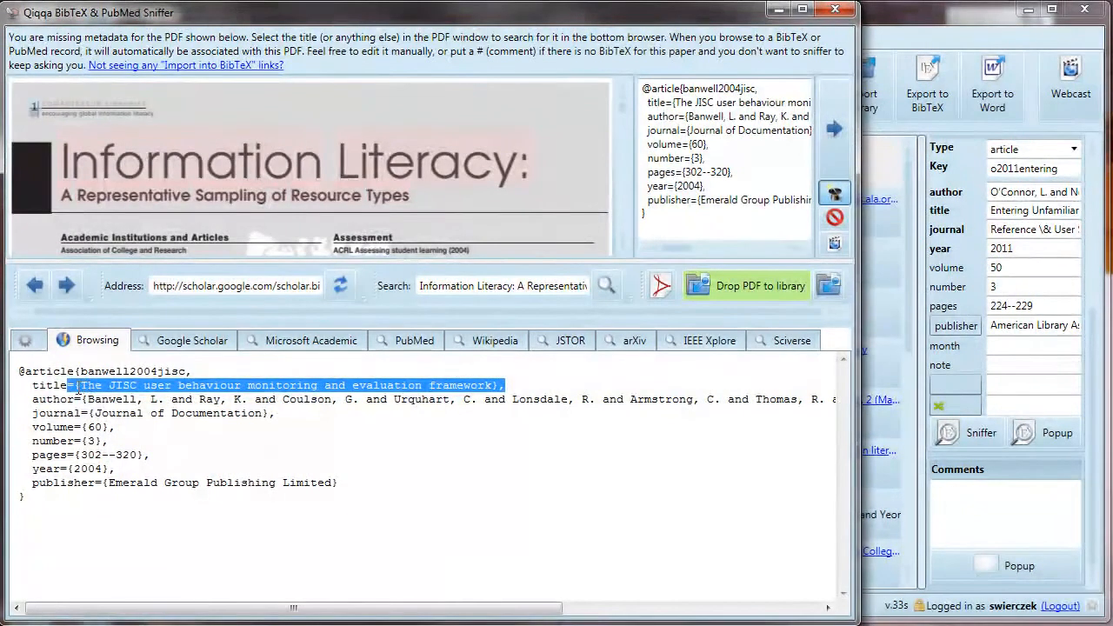
{"action": "left_click", "coordinate": [426, 291]}
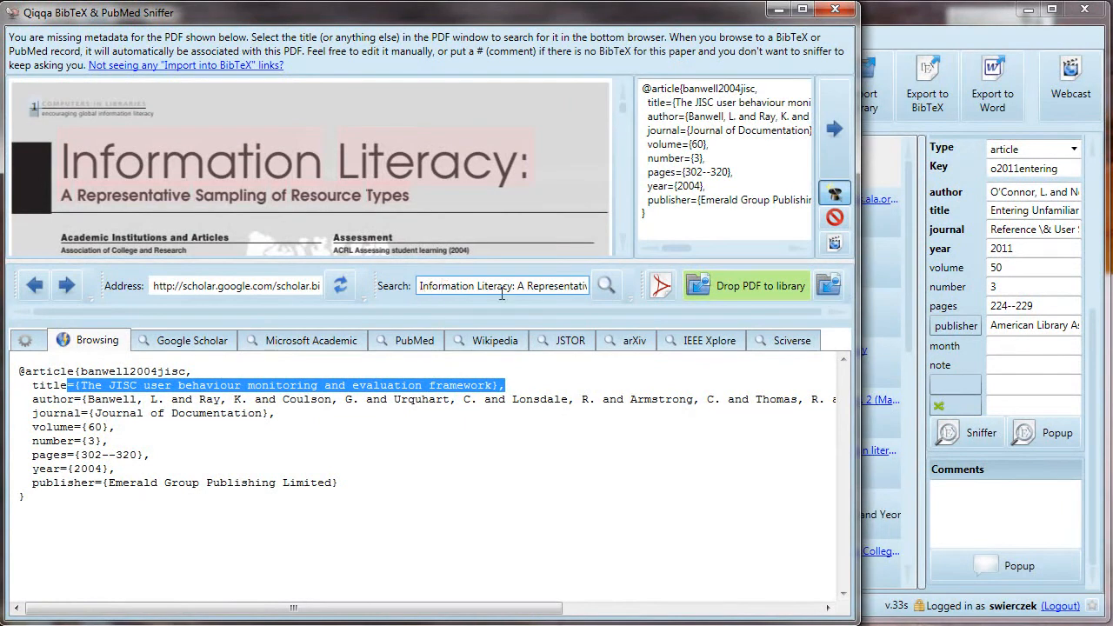
Step: Try to find the PDF's BibTeX record by searching for Information Literacy Computer in libraries
{"action": "left_click_drag", "start_coordinate": [510, 287], "coordinate": [533, 289]}
{"action": "key", "text": "shift+End"}
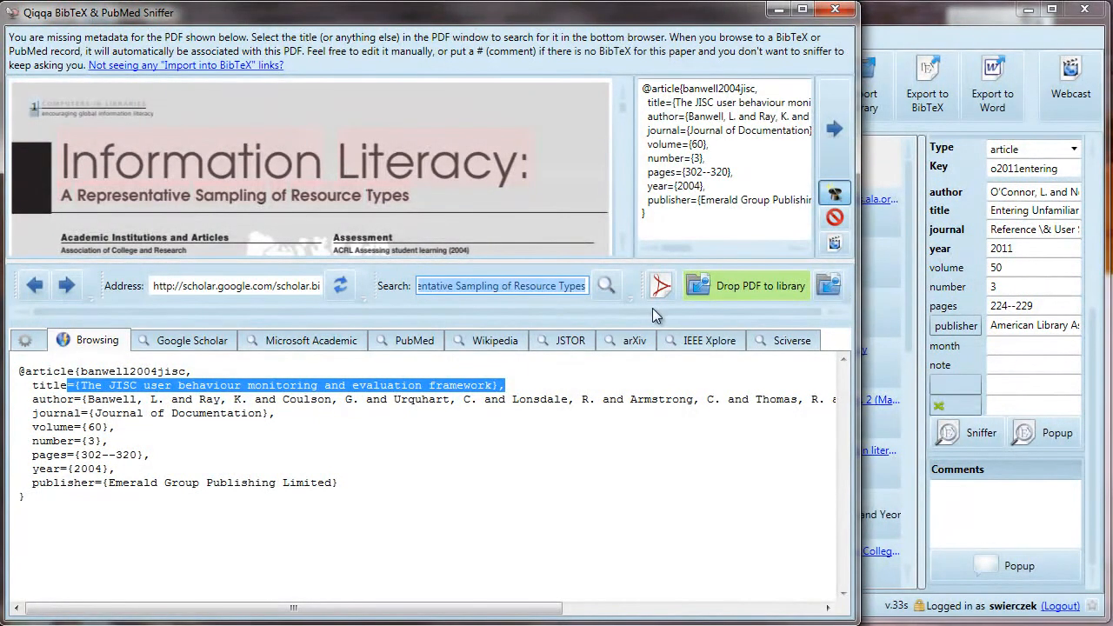
{"action": "key", "text": "Delete"}
{"action": "type", "text": "y Computer in libraries"}
{"action": "key", "text": "Return"}
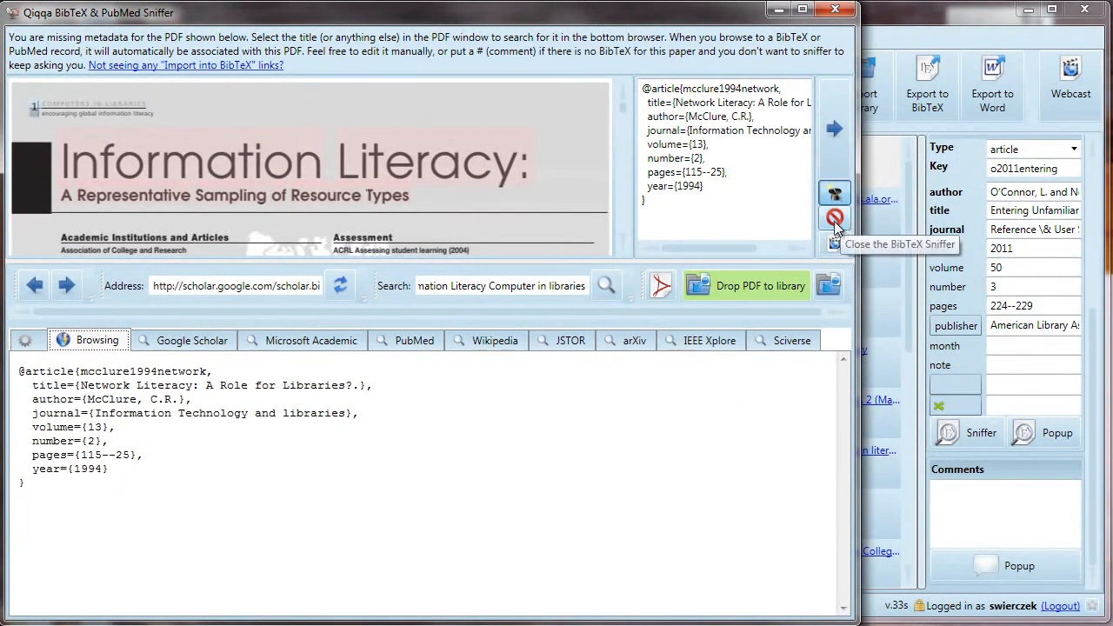
Step: Clear the mismatched Network Literacy BibTeX record from the current PDF and advance to the next one
{"action": "left_click_drag", "start_coordinate": [699, 205], "coordinate": [618, 74]}
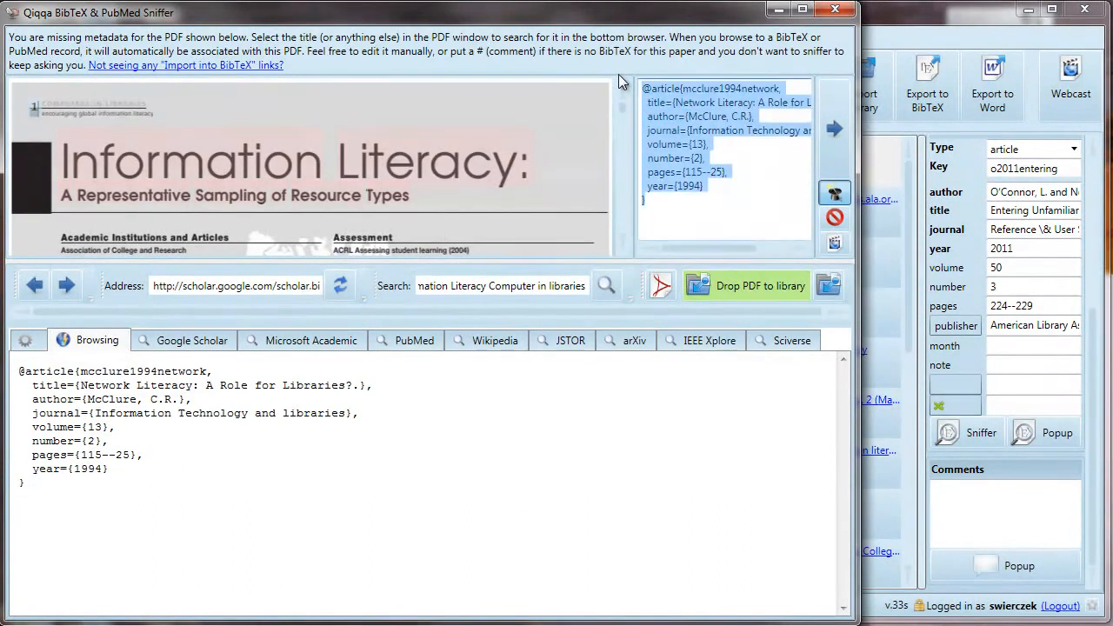
{"action": "key", "text": "Delete"}
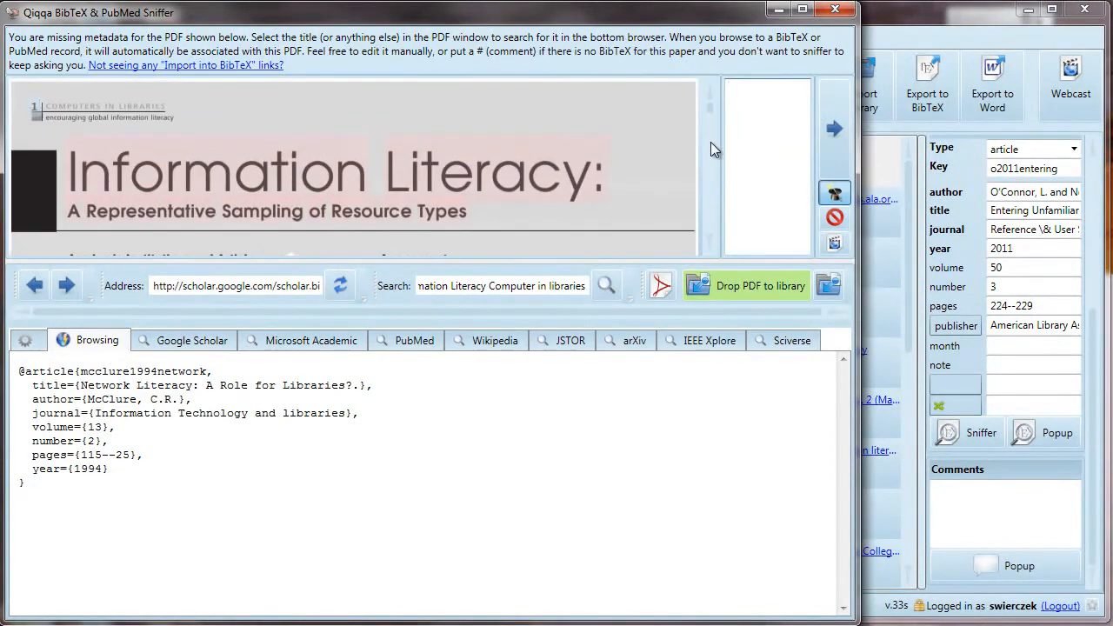
{"action": "left_click", "coordinate": [827, 139]}
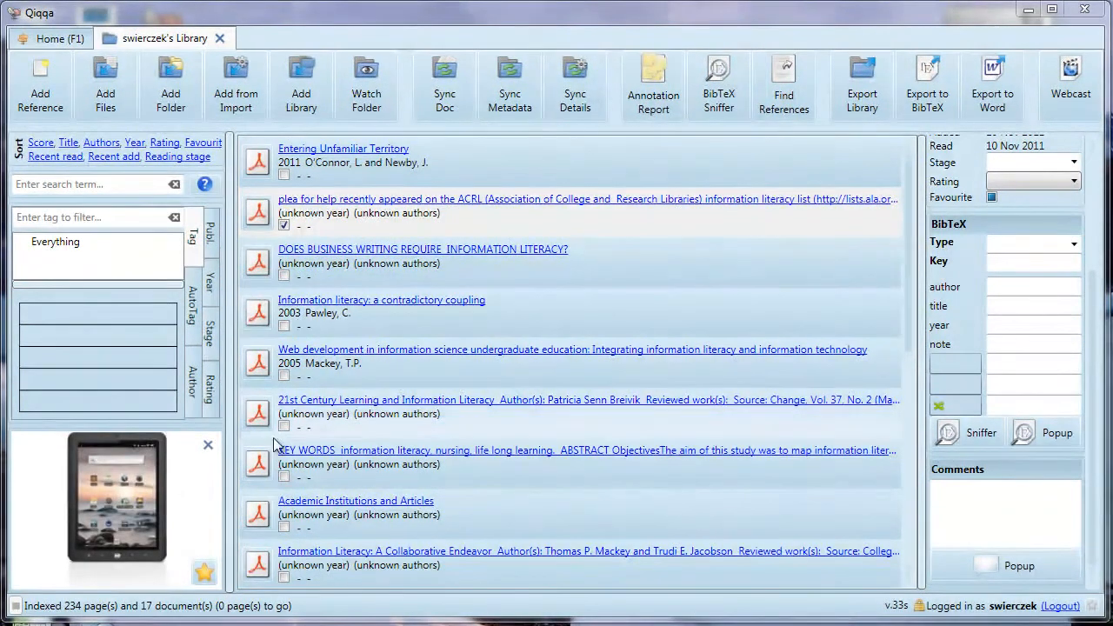
Step: Preview the library PDFs, open Academic Institutions and Articles, and set its BibTeX type to article
{"action": "mouse_move", "coordinate": [268, 522]}
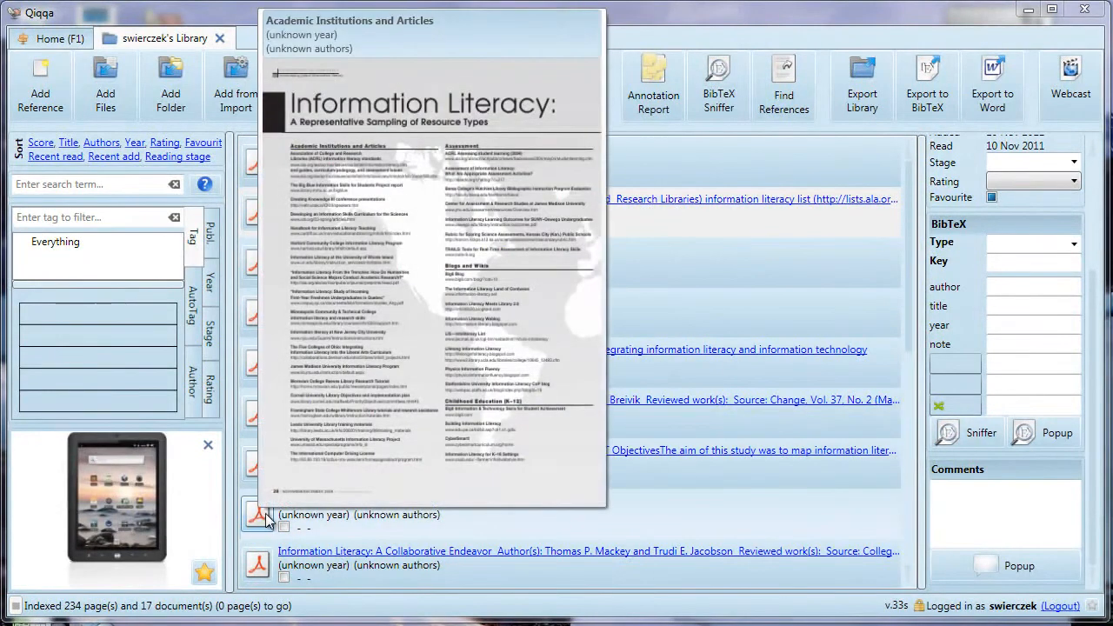
{"action": "mouse_move", "coordinate": [258, 472]}
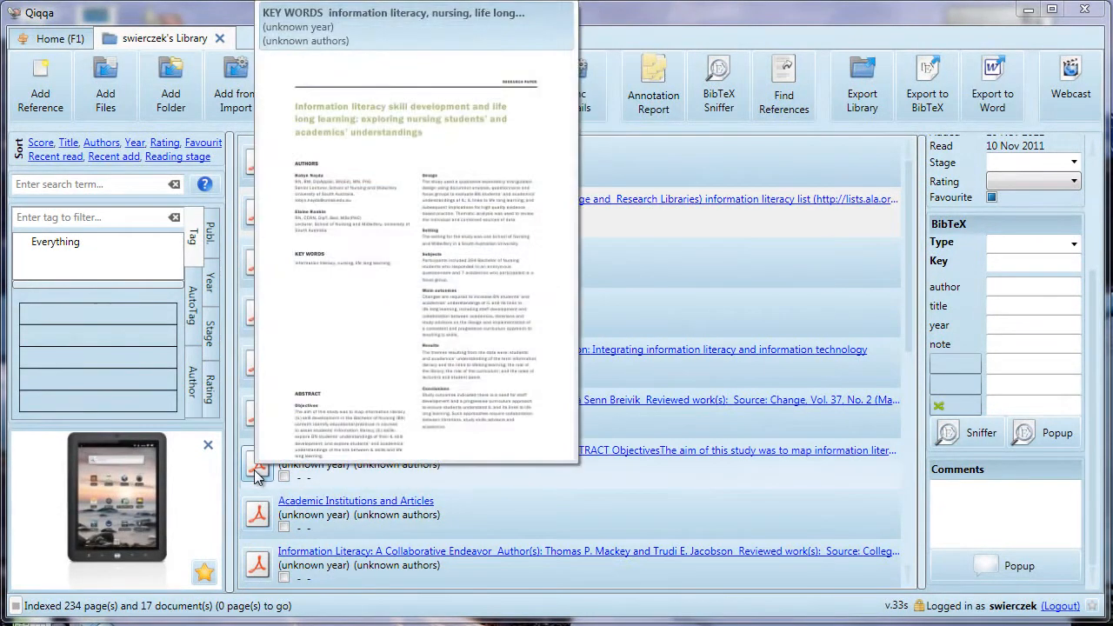
{"action": "mouse_move", "coordinate": [256, 429]}
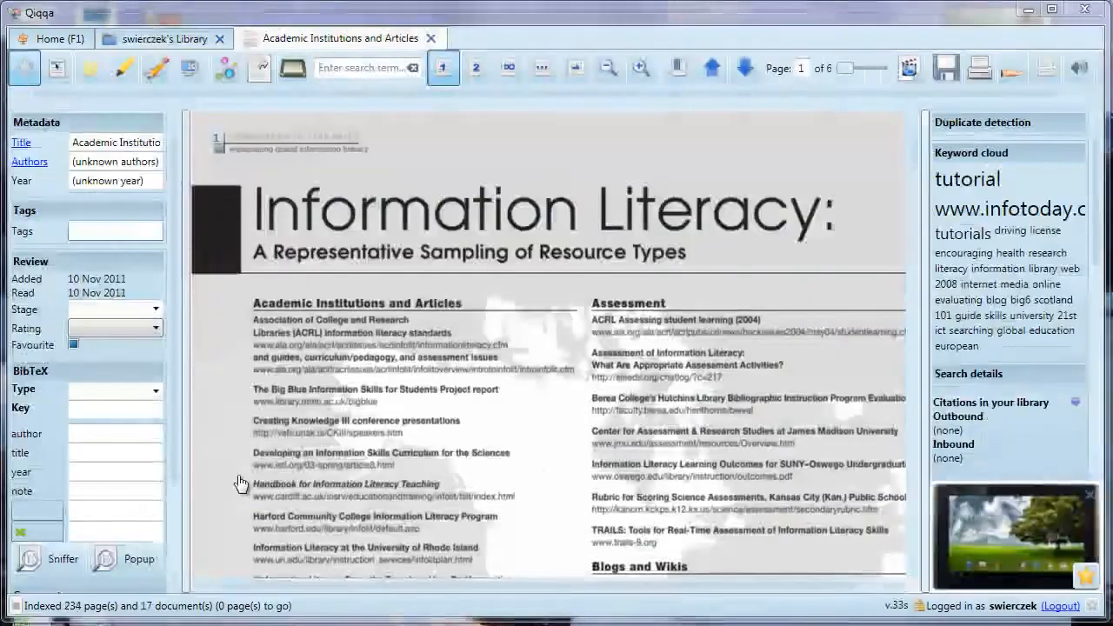
{"action": "left_click", "coordinate": [154, 391]}
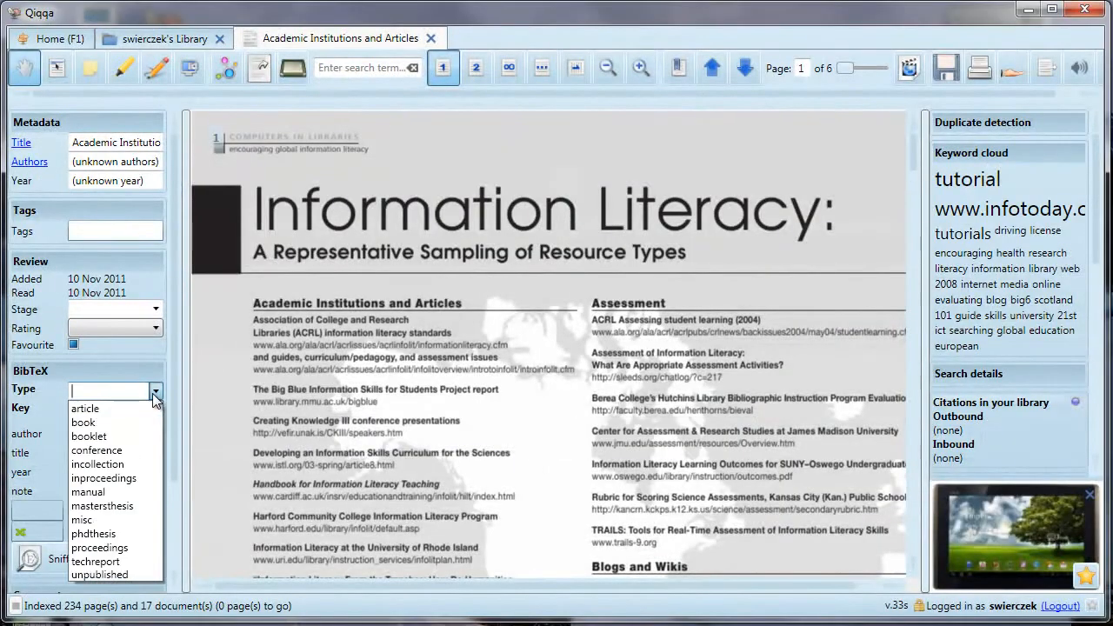
{"action": "left_click", "coordinate": [133, 407]}
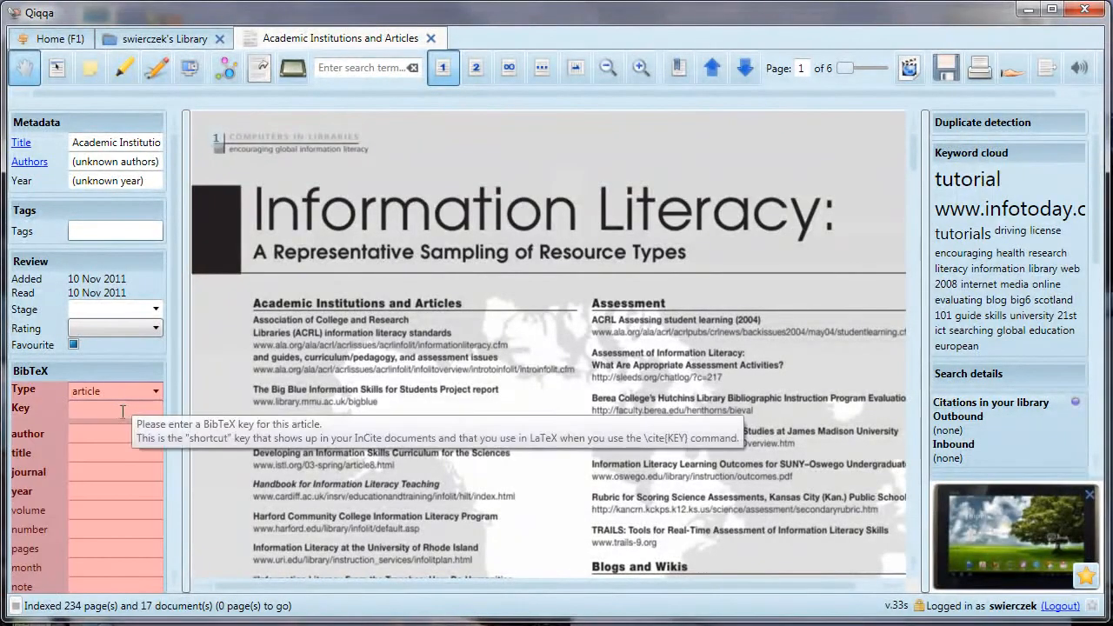
Step: Enter Information literacy: a representative sampling of resource types as the PDF's BibTeX title
{"action": "left_click", "coordinate": [104, 435]}
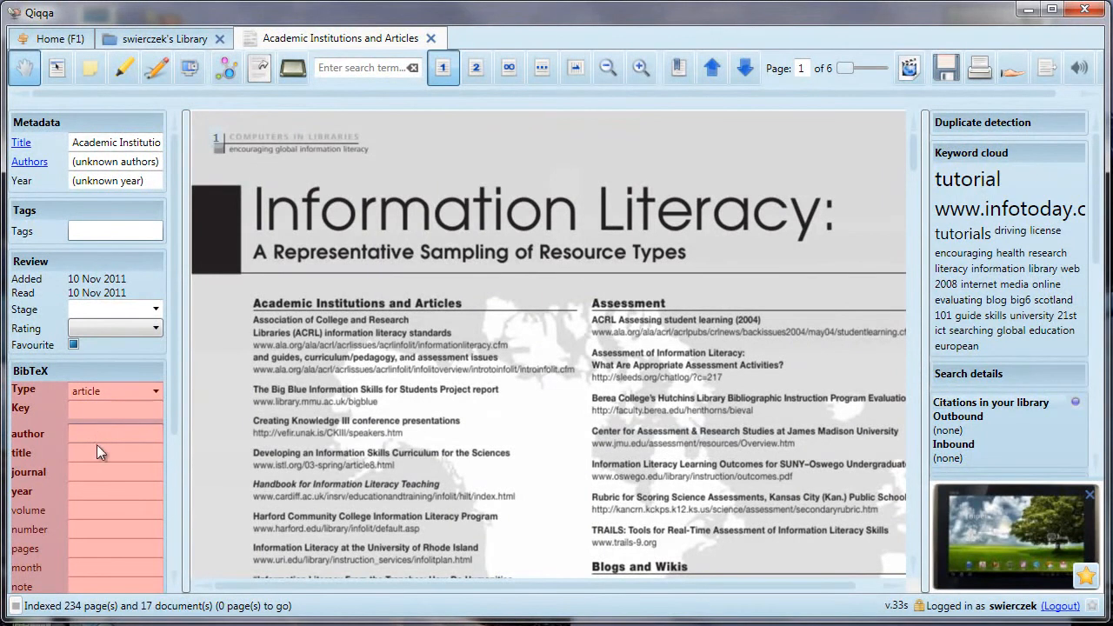
{"action": "left_click", "coordinate": [98, 453]}
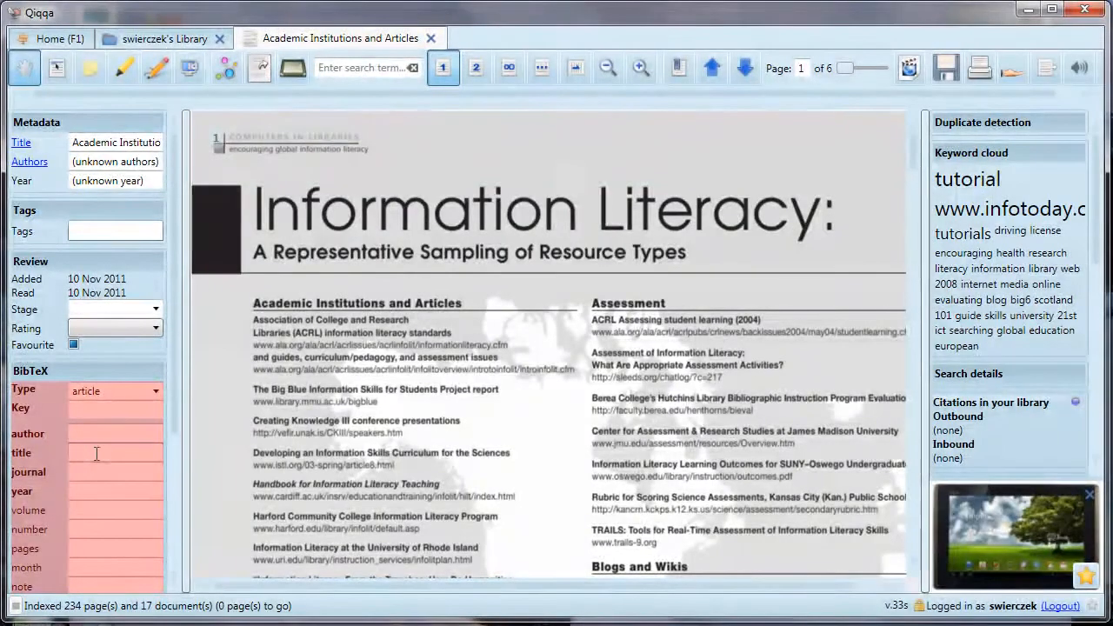
{"action": "type", "text": "Informayion"}
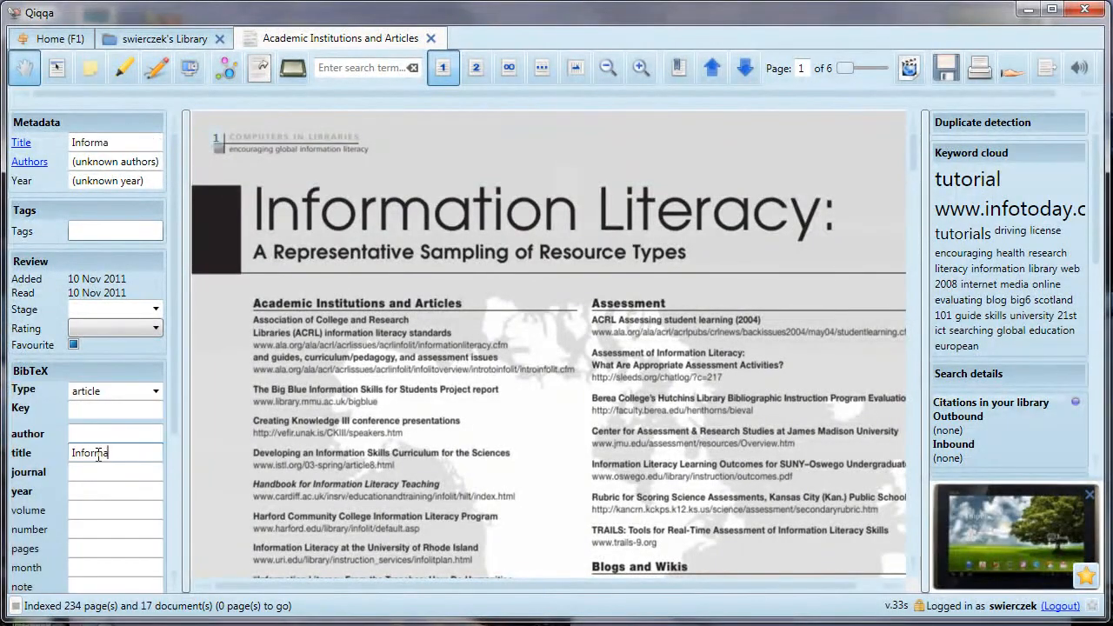
{"action": "key", "text": "BackSpace"}
{"action": "key", "text": "BackSpace"}
{"action": "key", "text": "BackSpace"}
{"action": "type", "text": "tion liter"}
{"action": "type", "text": "acy: a re"}
{"action": "type", "text": "presentative sampl"}
{"action": "type", "text": "ing of res"}
{"action": "type", "text": "ource types"}
{"action": "key", "text": "Tab"}
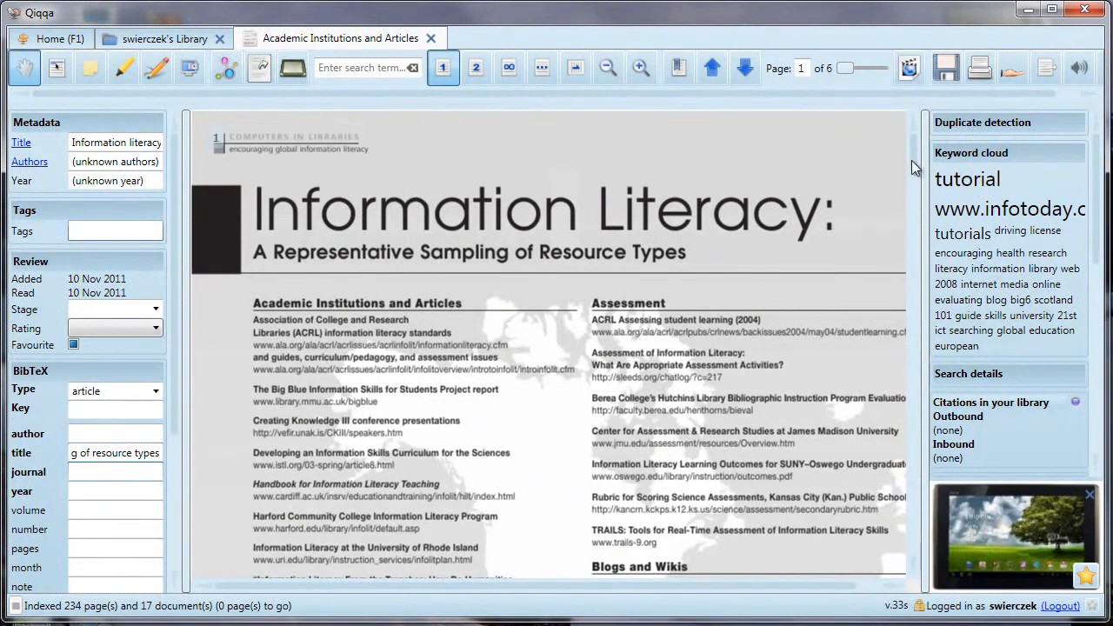
Step: Set the BibTeX journal to Computers in libraries and the year to 2008
{"action": "left_click_drag", "start_coordinate": [910, 160], "coordinate": [912, 193]}
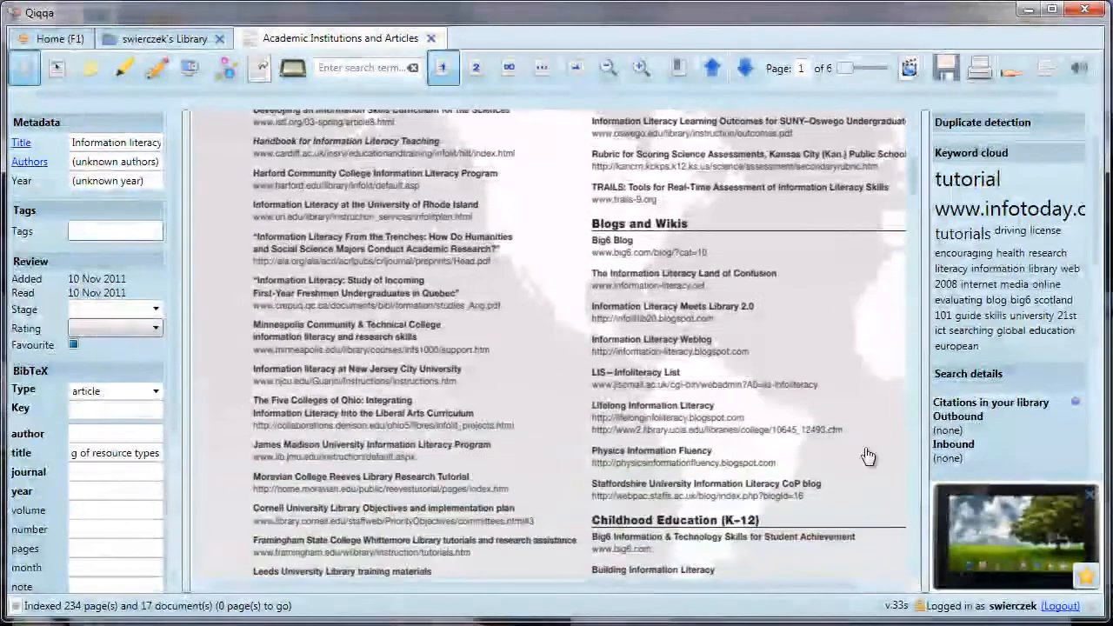
{"action": "left_click", "coordinate": [125, 473]}
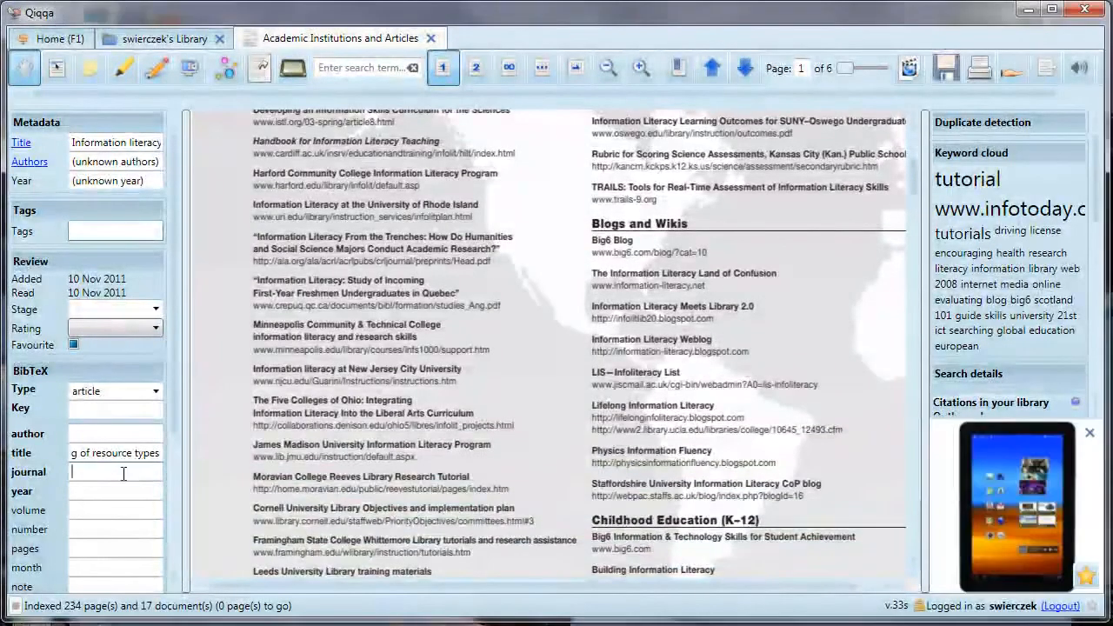
{"action": "type", "text": "Computers in libraries"}
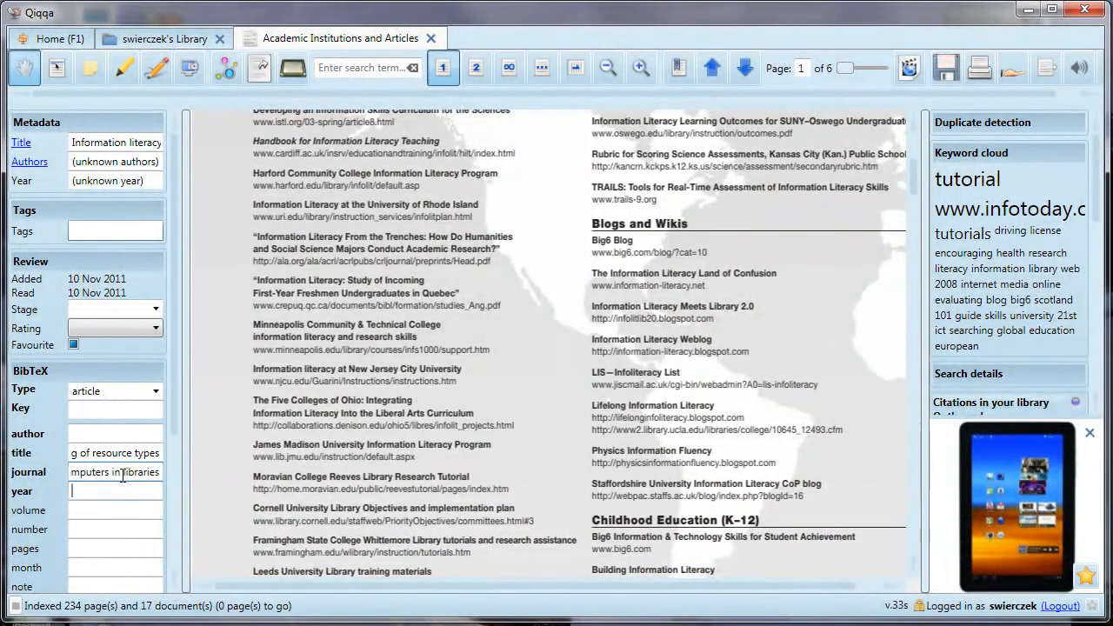
{"action": "key", "text": "Tab"}
{"action": "type", "text": "2008"}
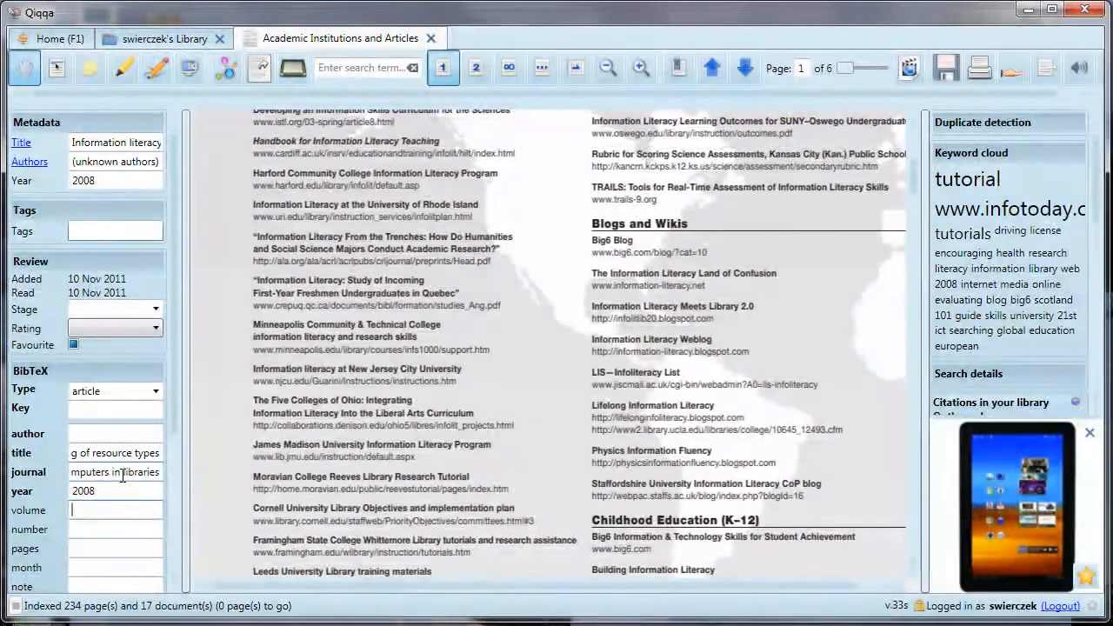
Step: Set the BibTeX volume to 28, number to 10, pages to 28-32 and month to Nov/Dec
{"action": "key", "text": "Tab"}
{"action": "type", "text": "28"}
{"action": "key", "text": "Tab"}
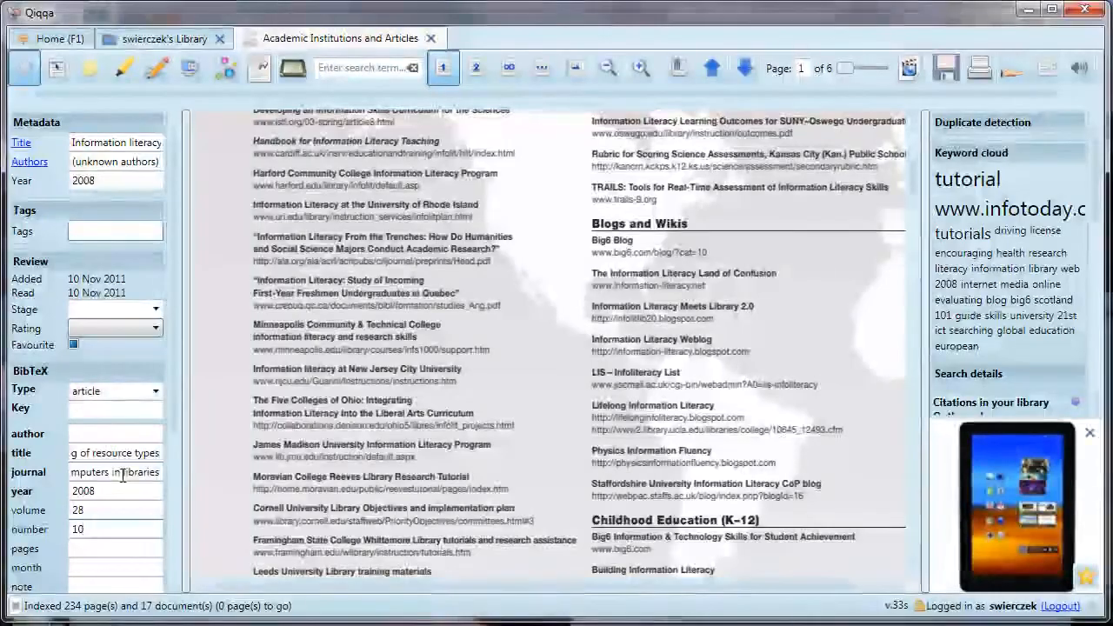
{"action": "key", "text": "Tab"}
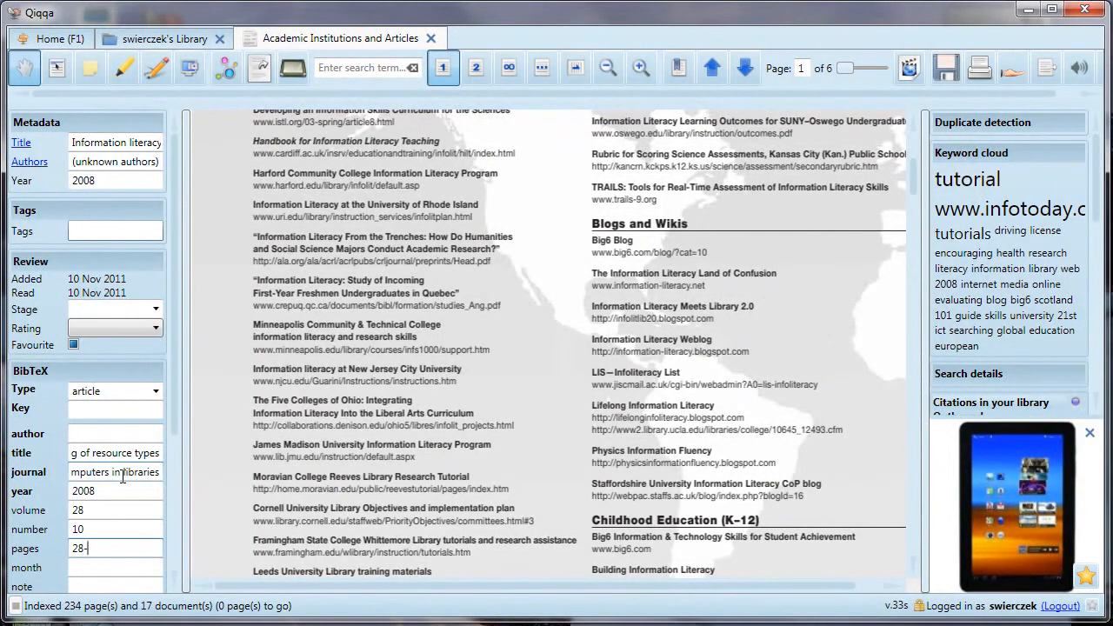
{"action": "type", "text": "28-32"}
{"action": "key", "text": "Tab"}
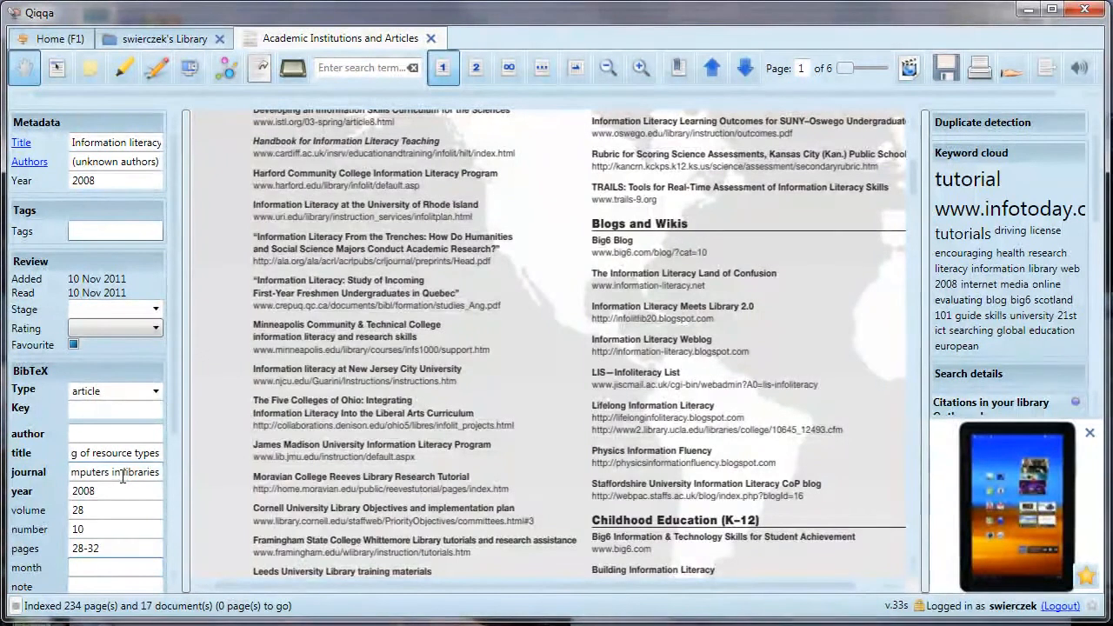
{"action": "type", "text": "Nov/Dec"}
{"action": "key", "text": "Tab"}
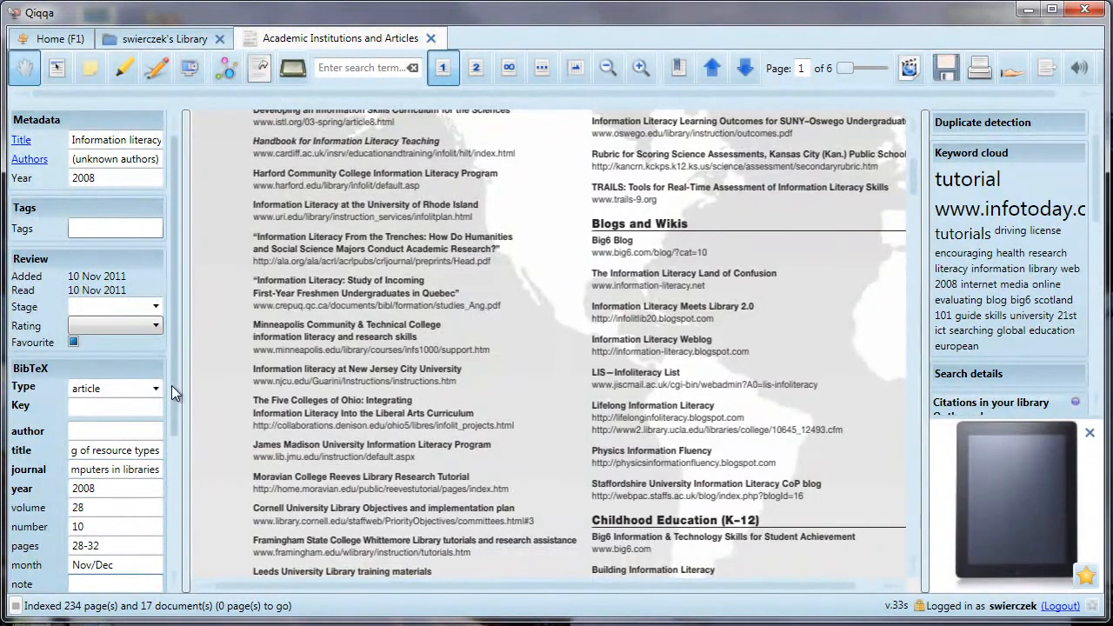
Step: Add a comment naming the person who recommended the PDF in LIS530 class, and close the document
{"action": "scroll", "coordinate": [167, 416], "scroll_direction": "down", "scroll_amount": 4}
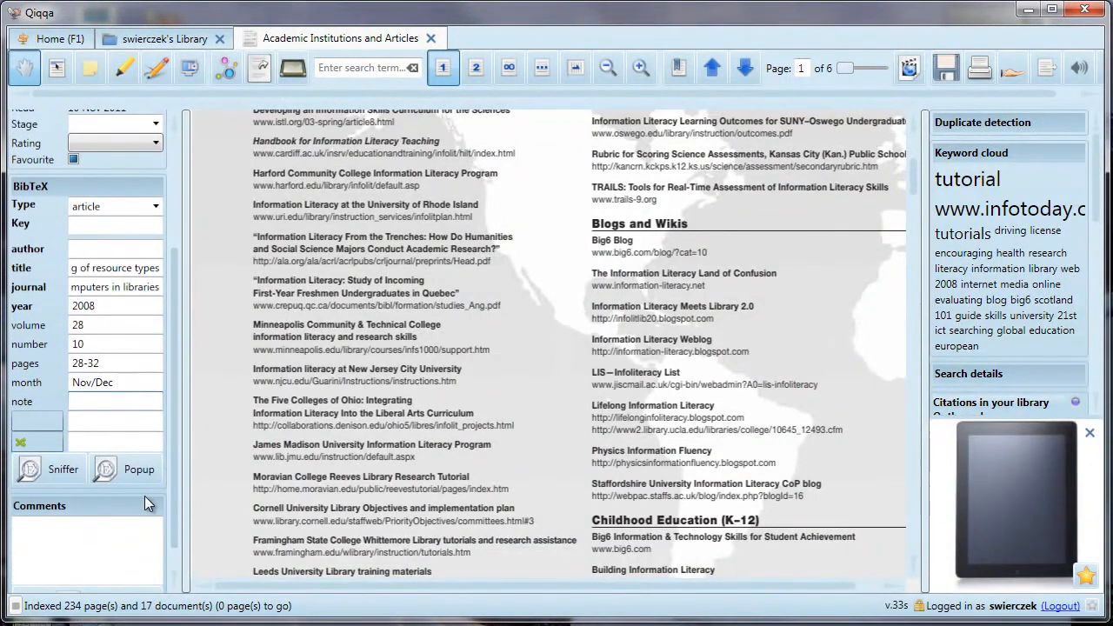
{"action": "left_click", "coordinate": [99, 423]}
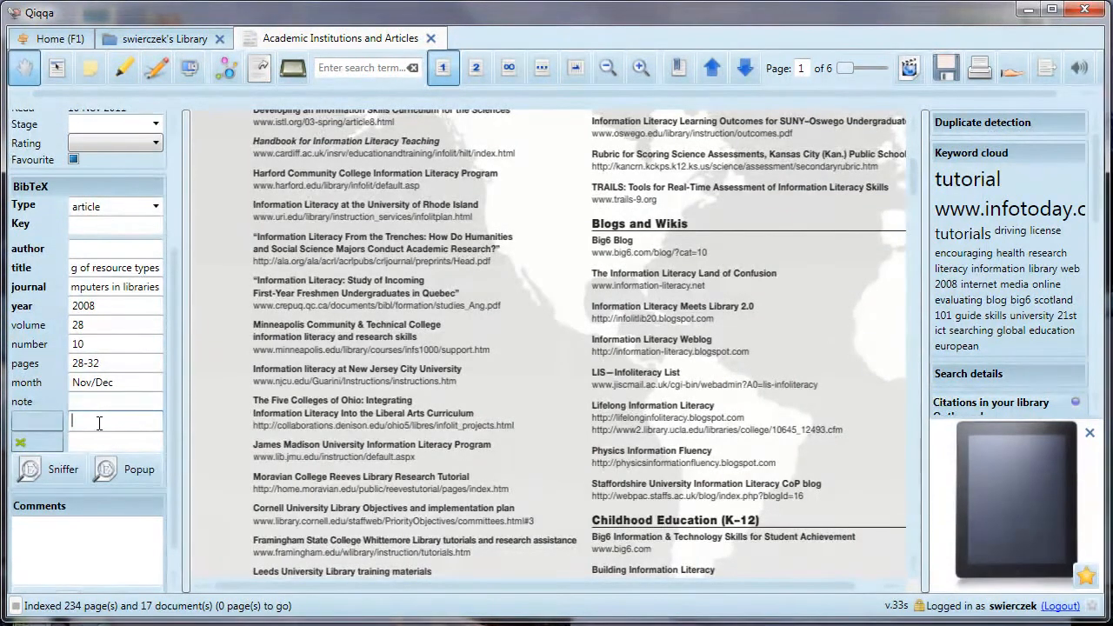
{"action": "left_click", "coordinate": [99, 444]}
{"action": "left_click", "coordinate": [93, 537]}
{"action": "type", "text": "Recommended"}
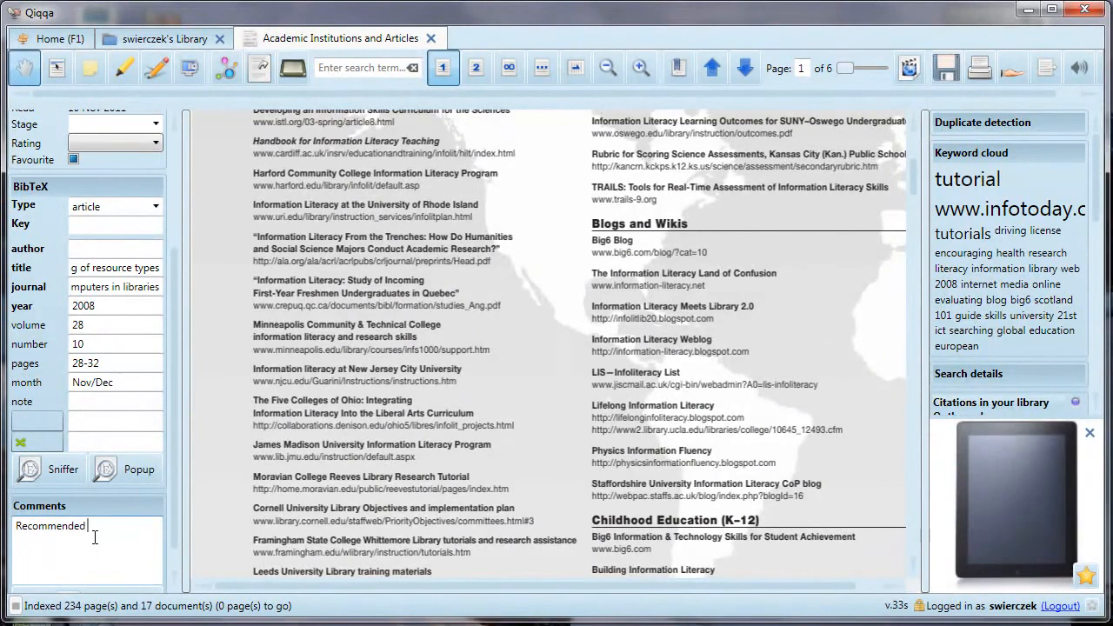
{"action": "type", "text": " by Sue in LIS530 class."}
{"action": "left_click", "coordinate": [431, 39]}
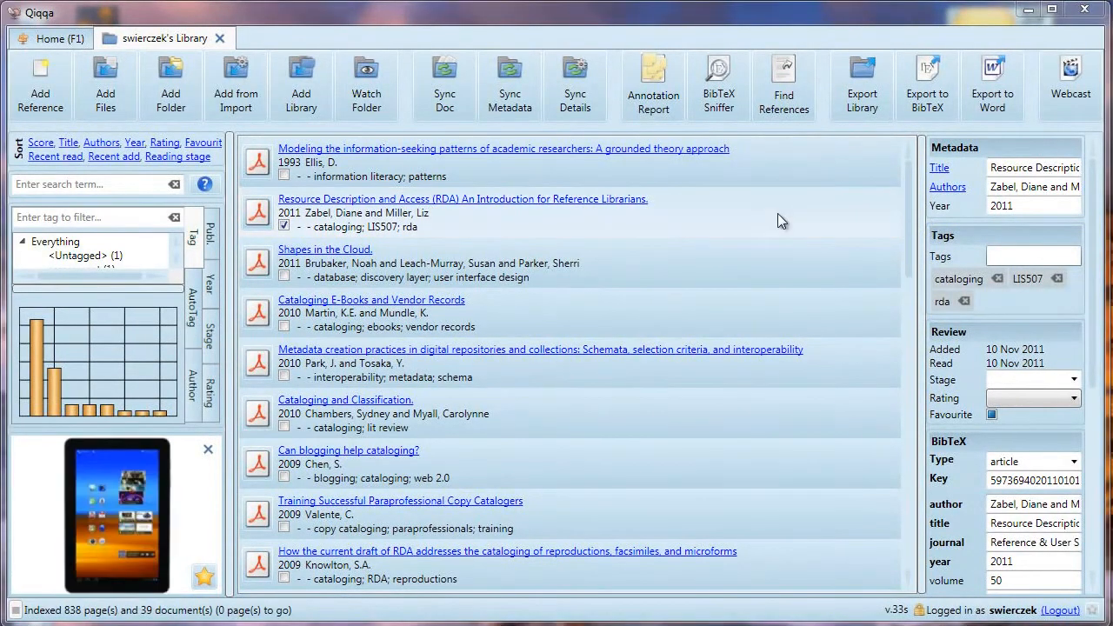
Step: Add the tag cloud to the Shapes in the Cloud article
{"action": "left_click", "coordinate": [719, 270]}
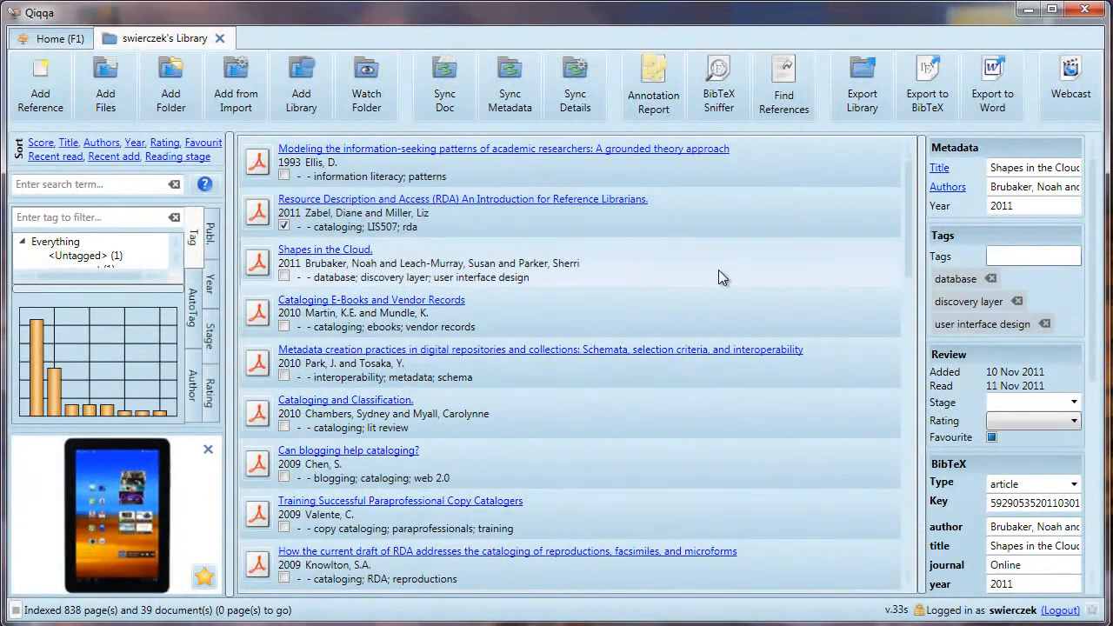
{"action": "left_click", "coordinate": [1036, 256]}
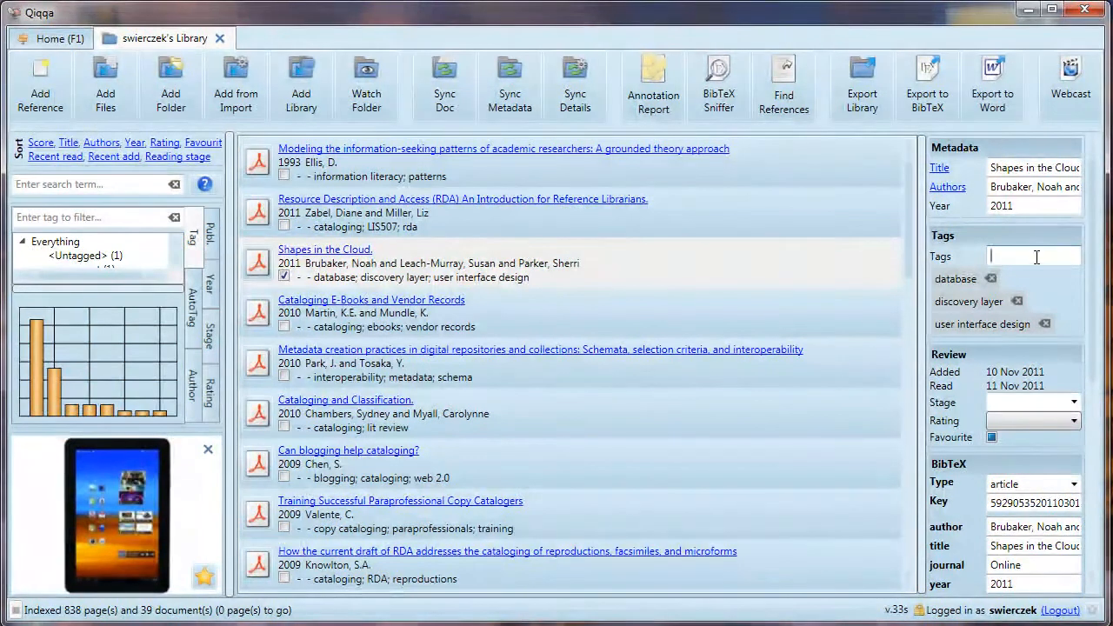
{"action": "type", "text": "cloud"}
{"action": "key", "text": "Return"}
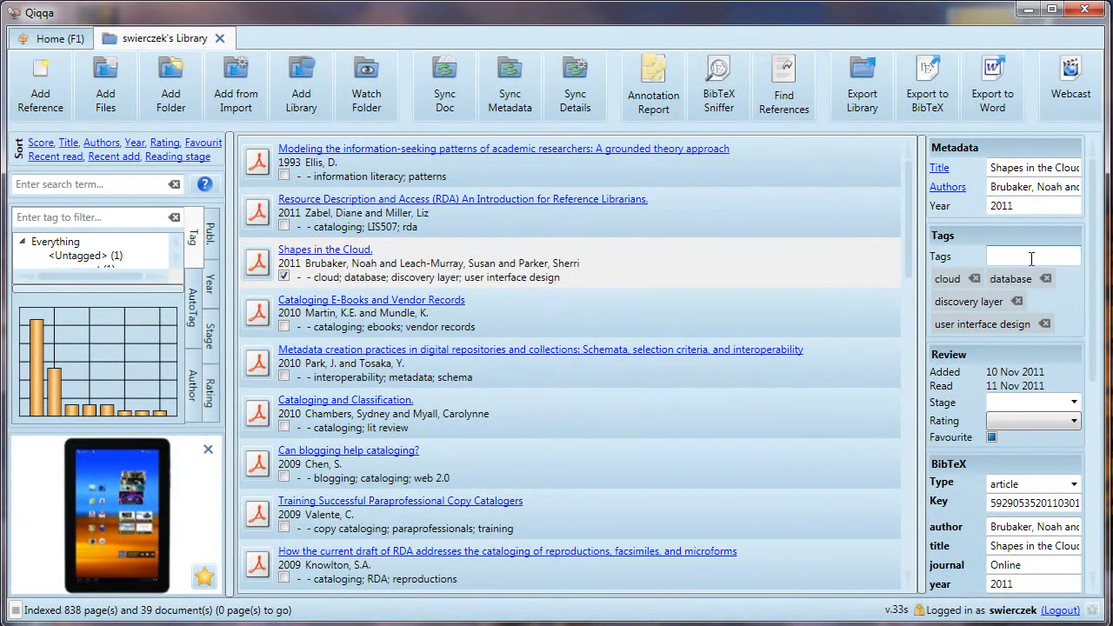
Step: Add the tag cloud to Cataloging E-Books and Vendor Records, and remove it from that article
{"action": "left_click", "coordinate": [658, 305]}
{"action": "left_click", "coordinate": [1015, 255]}
{"action": "type", "text": "c"}
{"action": "left_click", "coordinate": [1012, 292]}
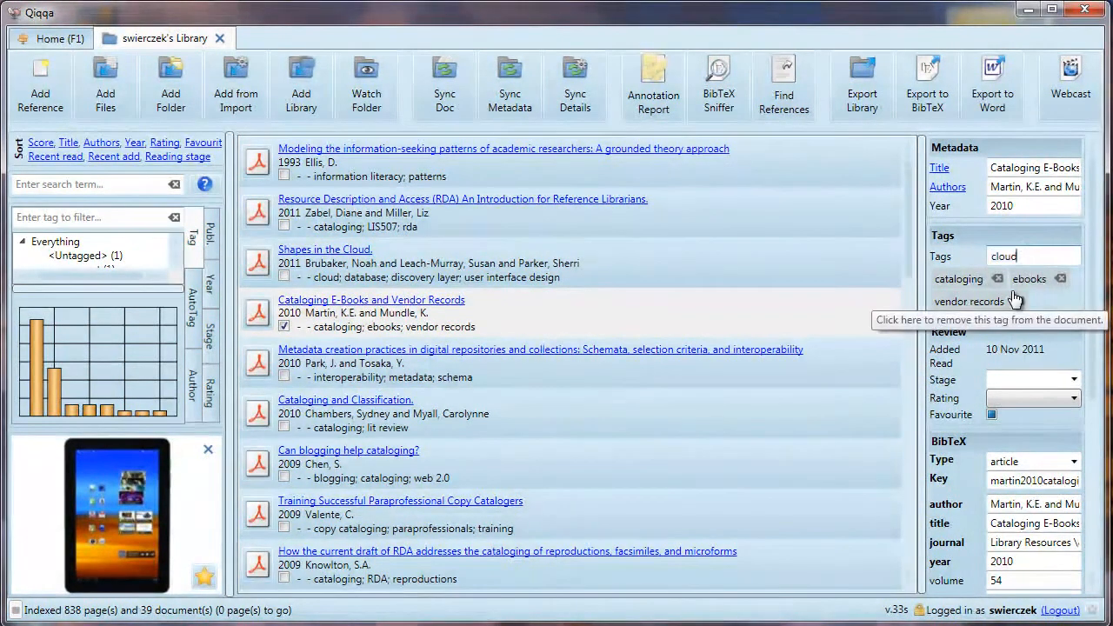
{"action": "key", "text": "Return"}
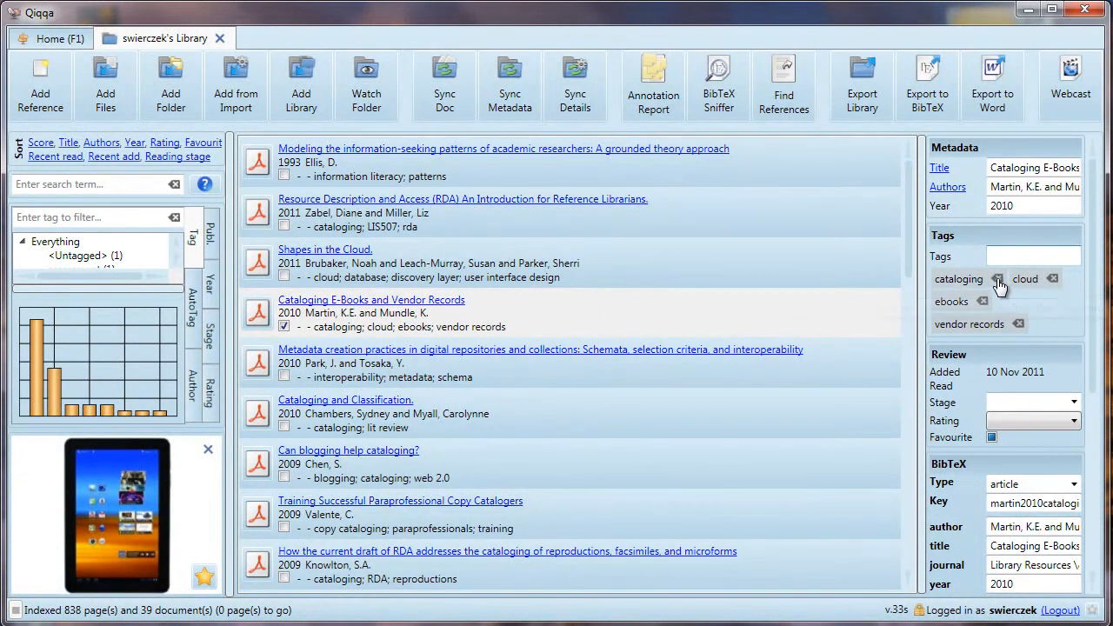
{"action": "left_click", "coordinate": [1053, 279]}
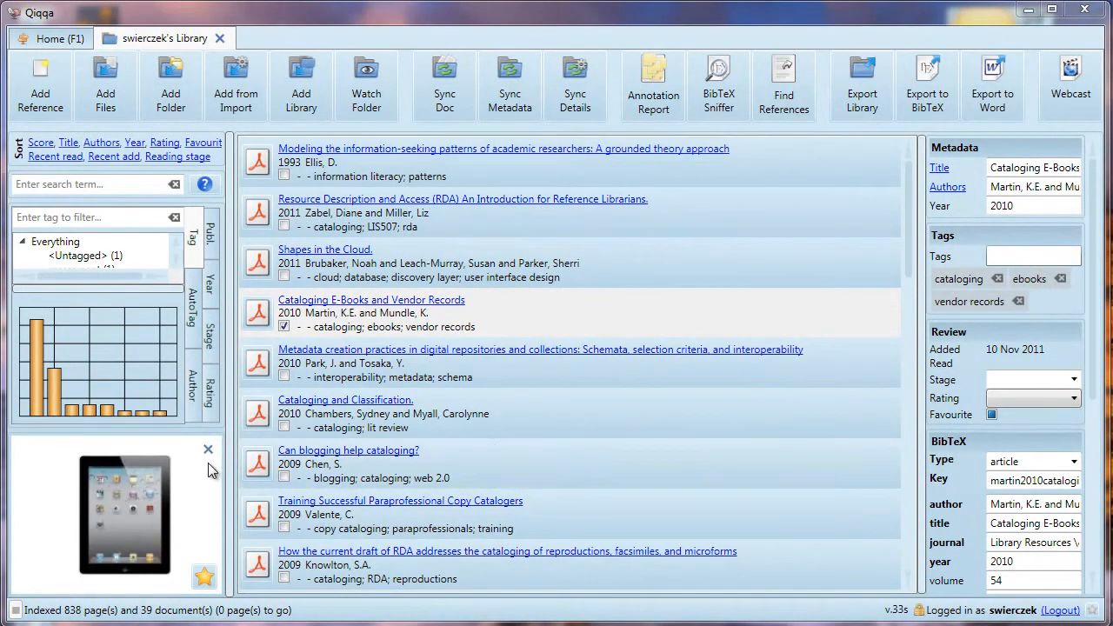
Step: Examine the library's tag chart and read through the list of tags added to the documents
{"action": "mouse_move", "coordinate": [35, 414]}
{"action": "mouse_move", "coordinate": [177, 270]}
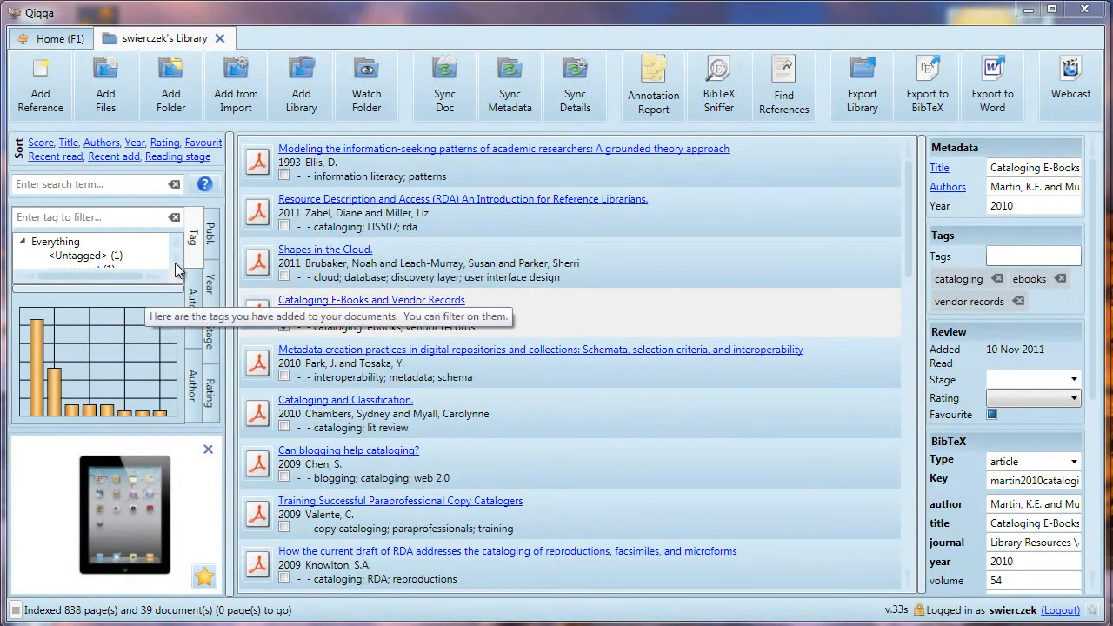
{"action": "scroll", "coordinate": [177, 267], "scroll_direction": "down", "scroll_amount": 2}
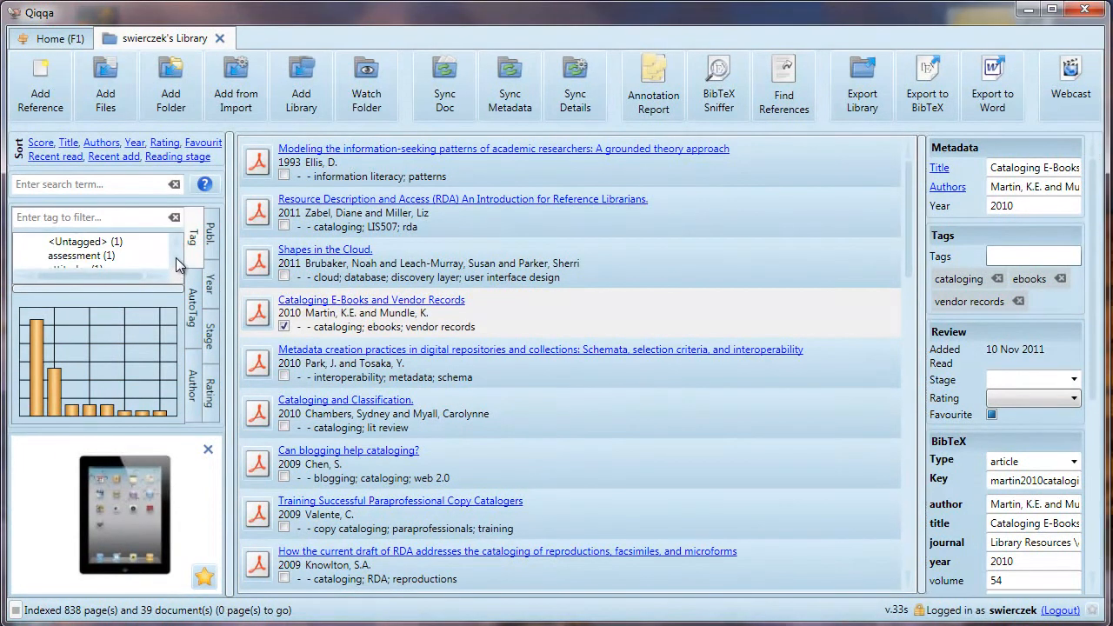
{"action": "scroll", "coordinate": [176, 265], "scroll_direction": "down", "scroll_amount": 4}
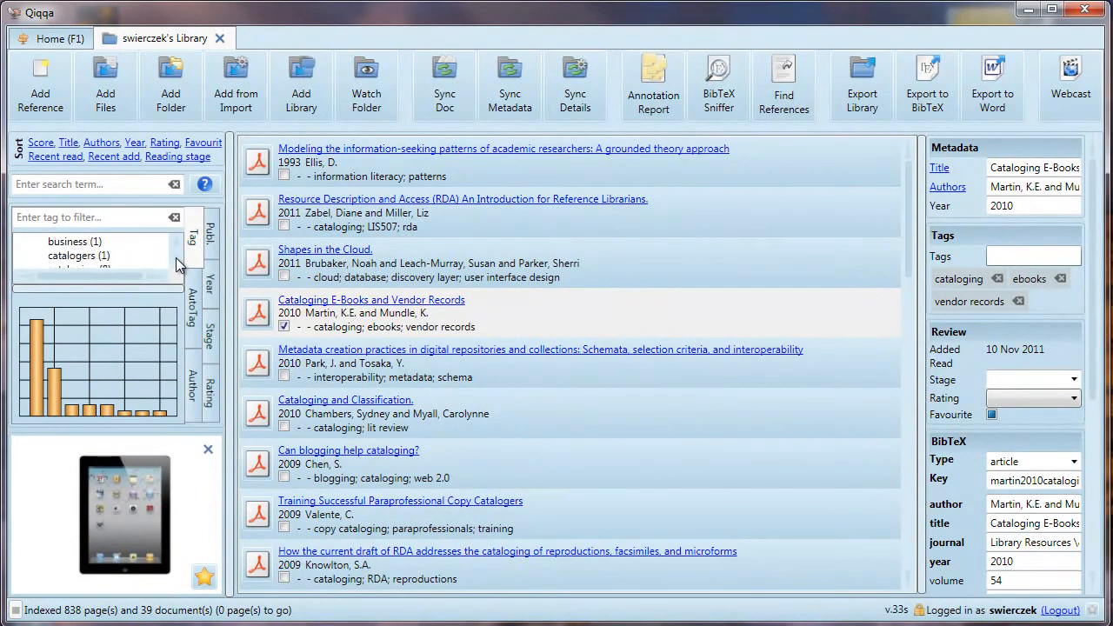
{"action": "scroll", "coordinate": [177, 266], "scroll_direction": "down", "scroll_amount": 4}
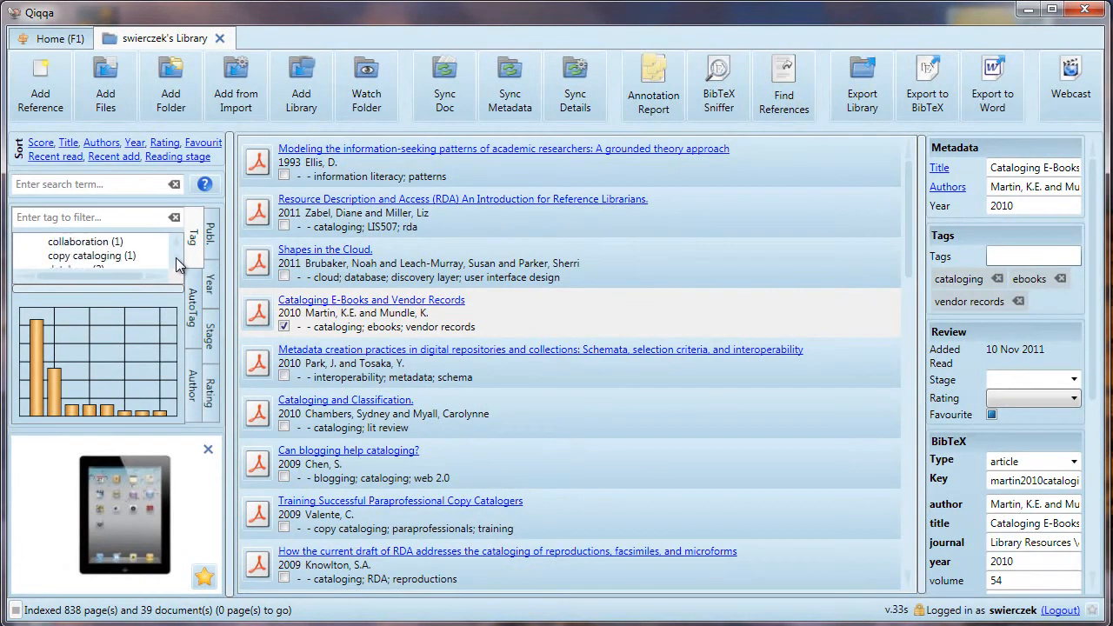
{"action": "scroll", "coordinate": [177, 265], "scroll_direction": "down", "scroll_amount": 2}
{"action": "scroll", "coordinate": [176, 265], "scroll_direction": "down", "scroll_amount": 1}
{"action": "scroll", "coordinate": [176, 266], "scroll_direction": "down", "scroll_amount": 1}
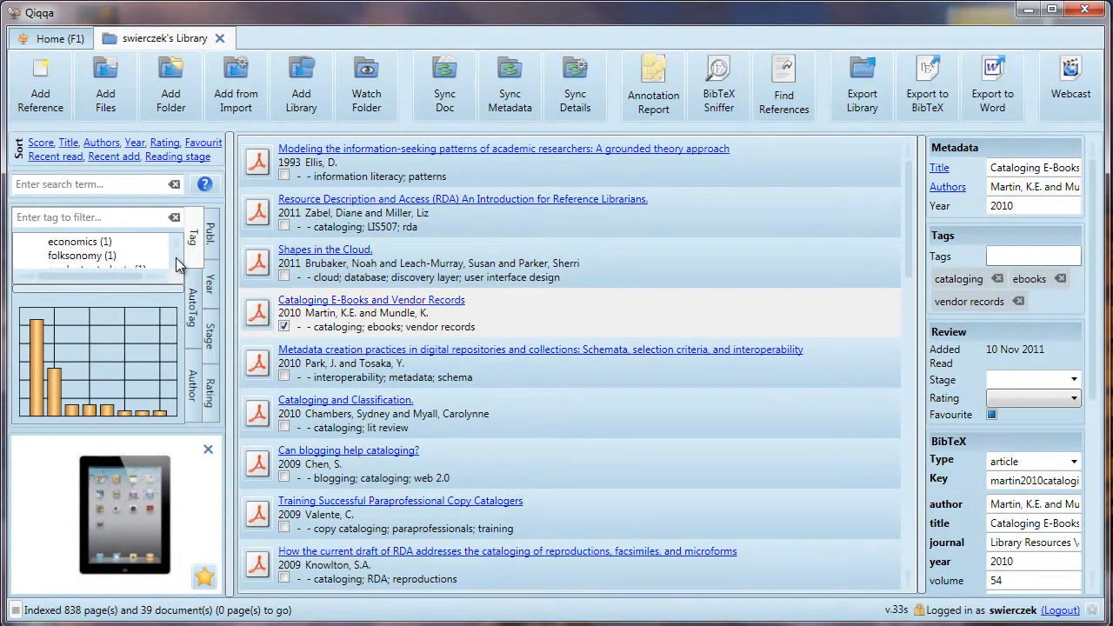
{"action": "scroll", "coordinate": [176, 265], "scroll_direction": "down", "scroll_amount": 2}
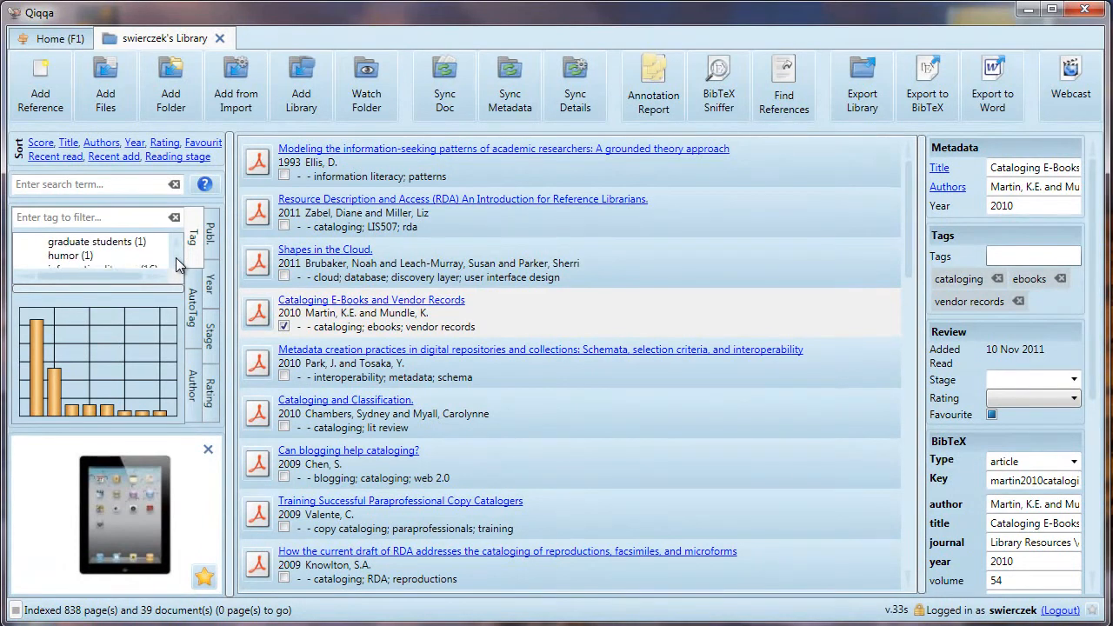
Step: Examine the library's AutoTags and their chart, and view the AutoTag black/whitelists without saving changes
{"action": "left_click", "coordinate": [191, 306]}
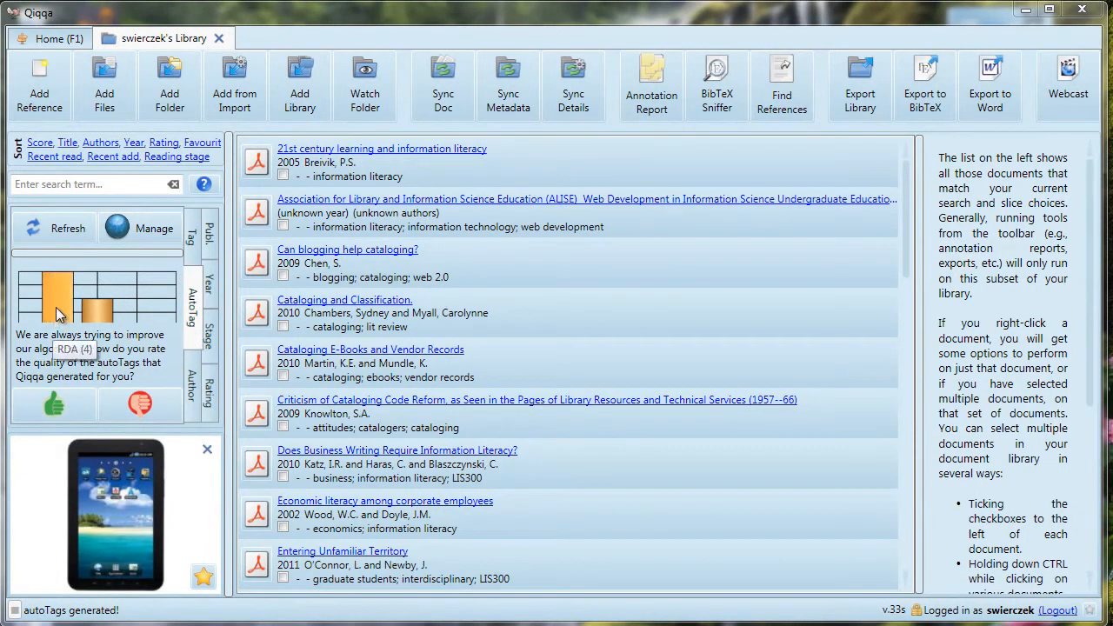
{"action": "mouse_move", "coordinate": [55, 315]}
{"action": "mouse_move", "coordinate": [97, 320]}
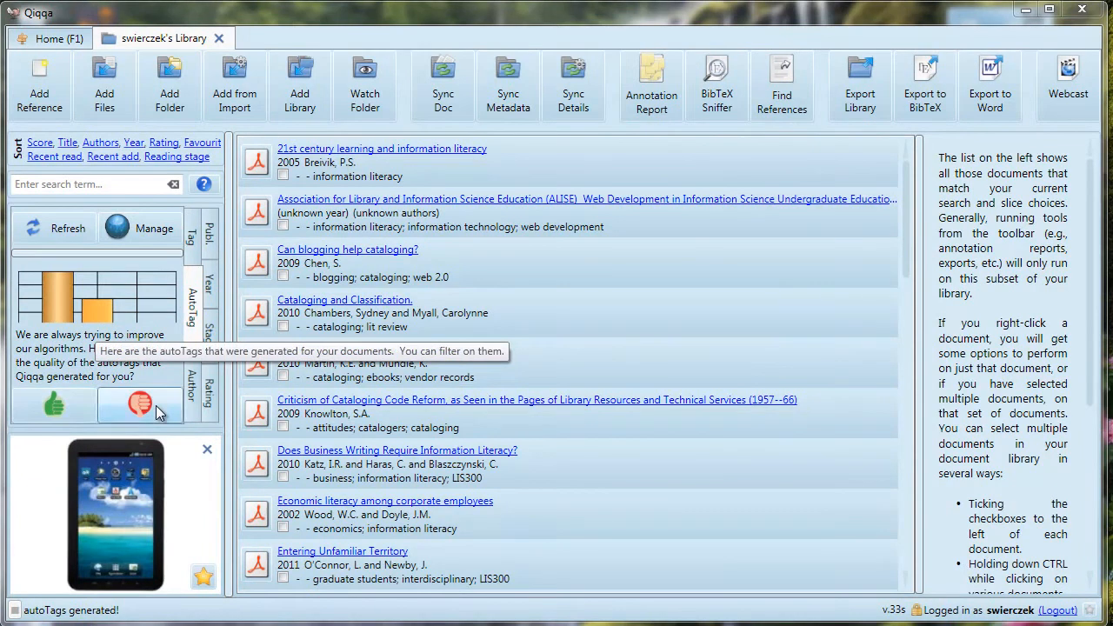
{"action": "left_click", "coordinate": [143, 228]}
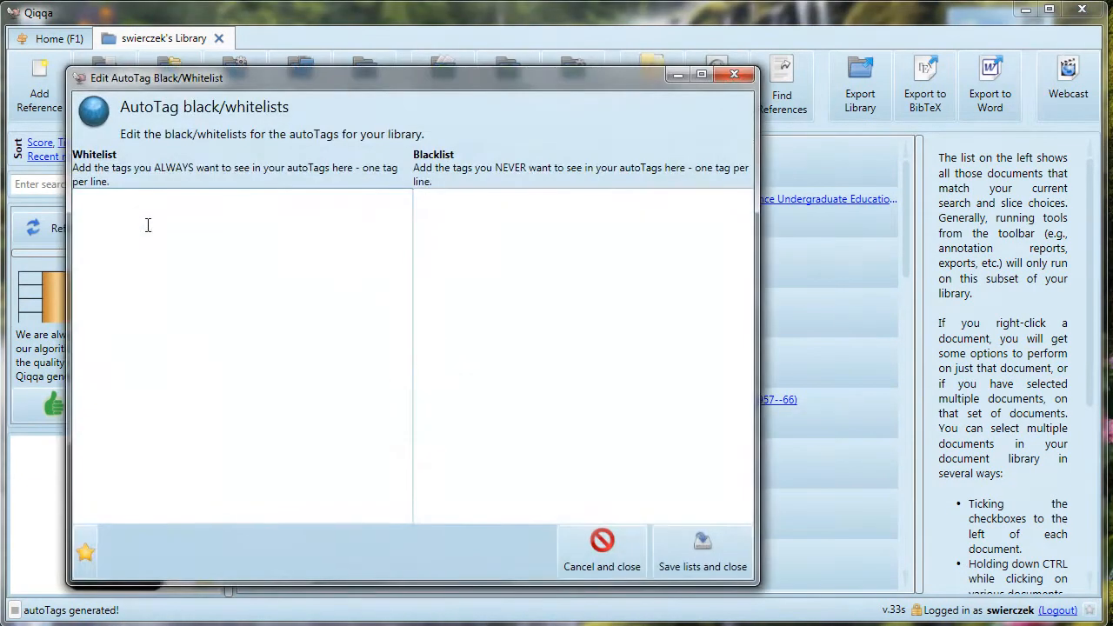
{"action": "left_click", "coordinate": [594, 561]}
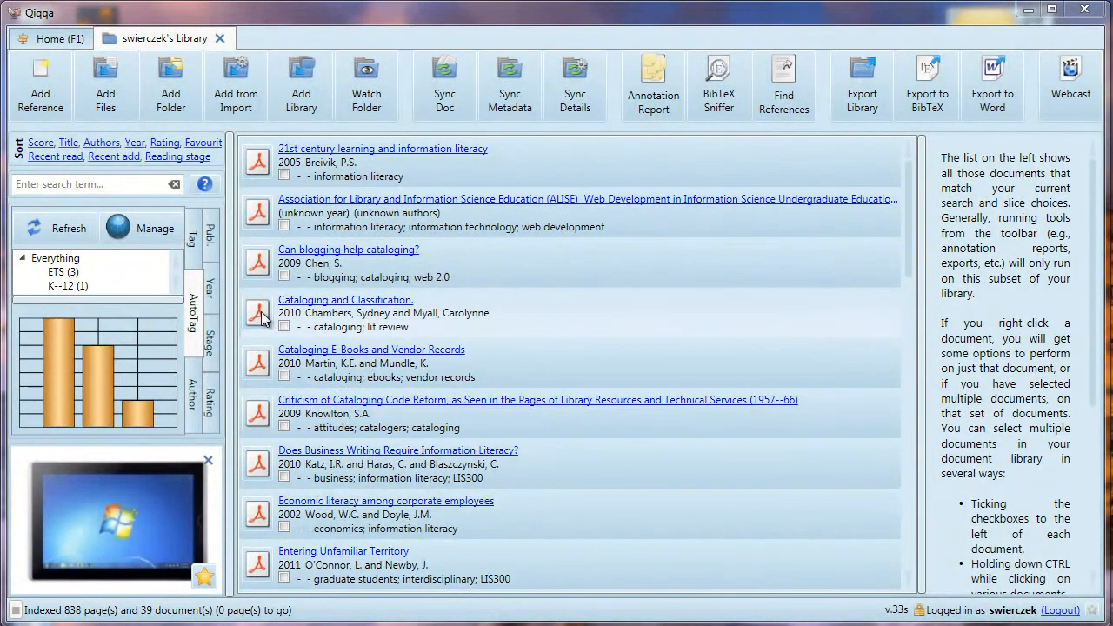
Step: Open the Entering Unfamiliar Territory article and review its metadata, BibTeX and comments fields
{"action": "mouse_move", "coordinate": [263, 318]}
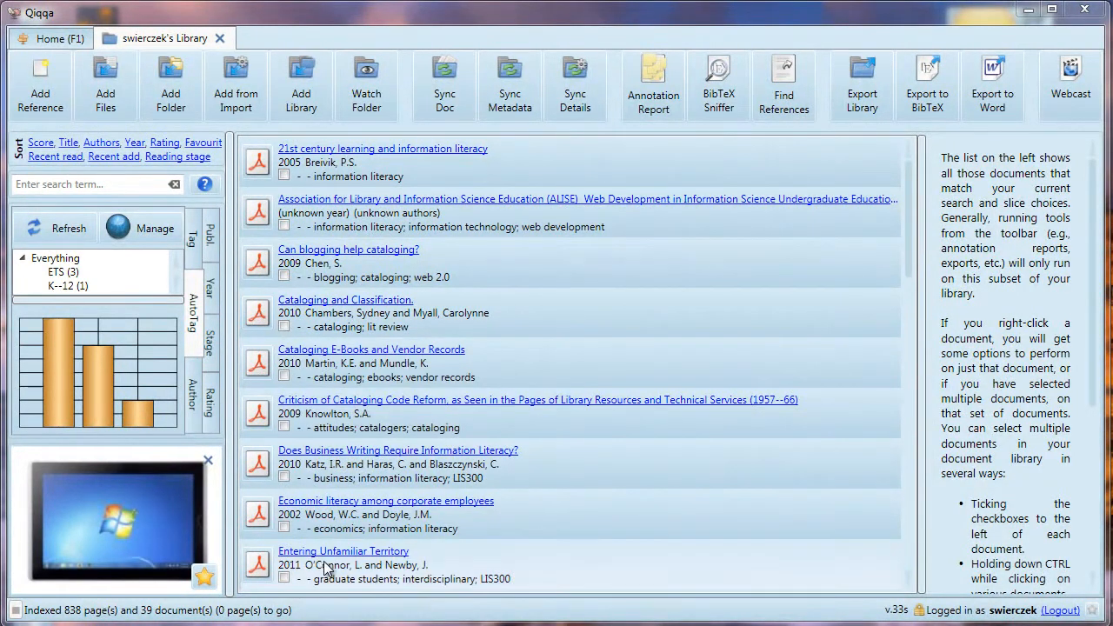
{"action": "left_click", "coordinate": [333, 553]}
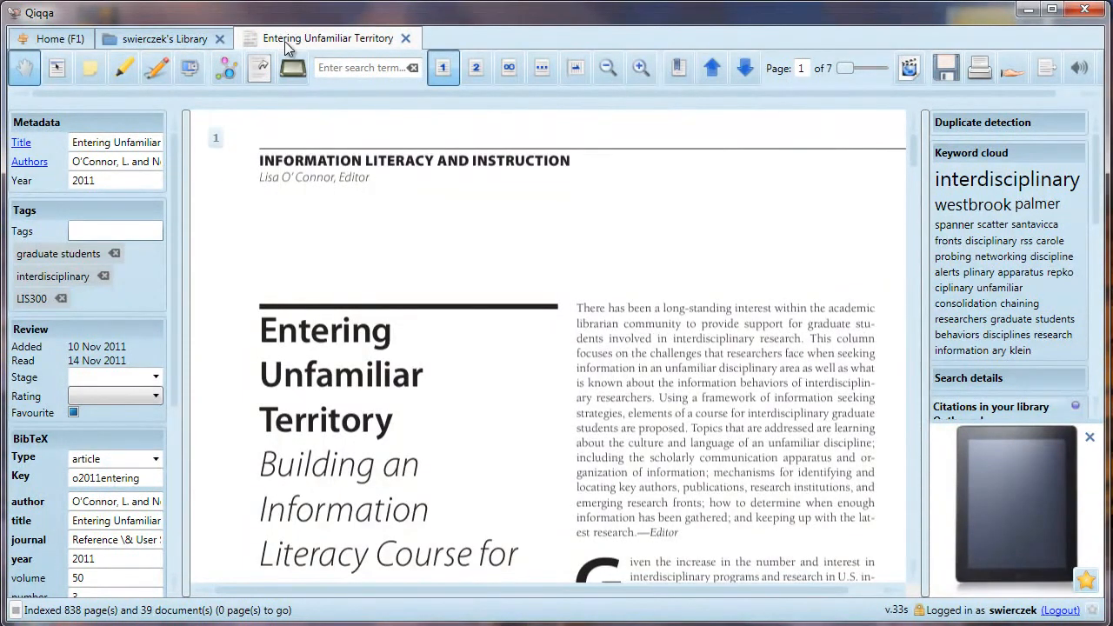
{"action": "left_click", "coordinate": [161, 40]}
{"action": "left_click", "coordinate": [44, 44]}
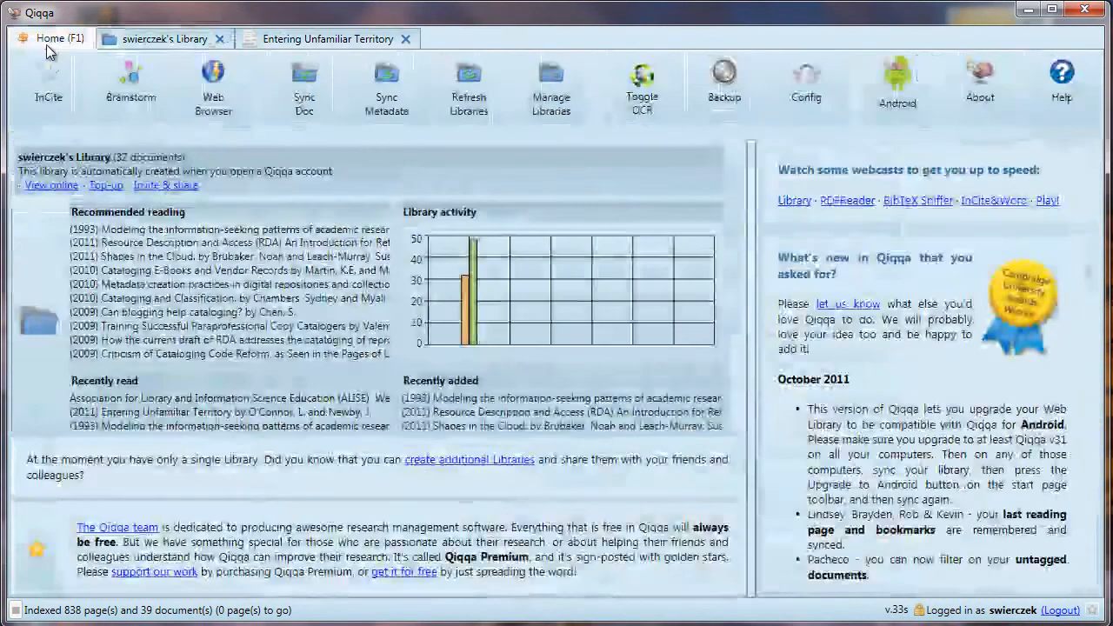
{"action": "left_click", "coordinate": [276, 38]}
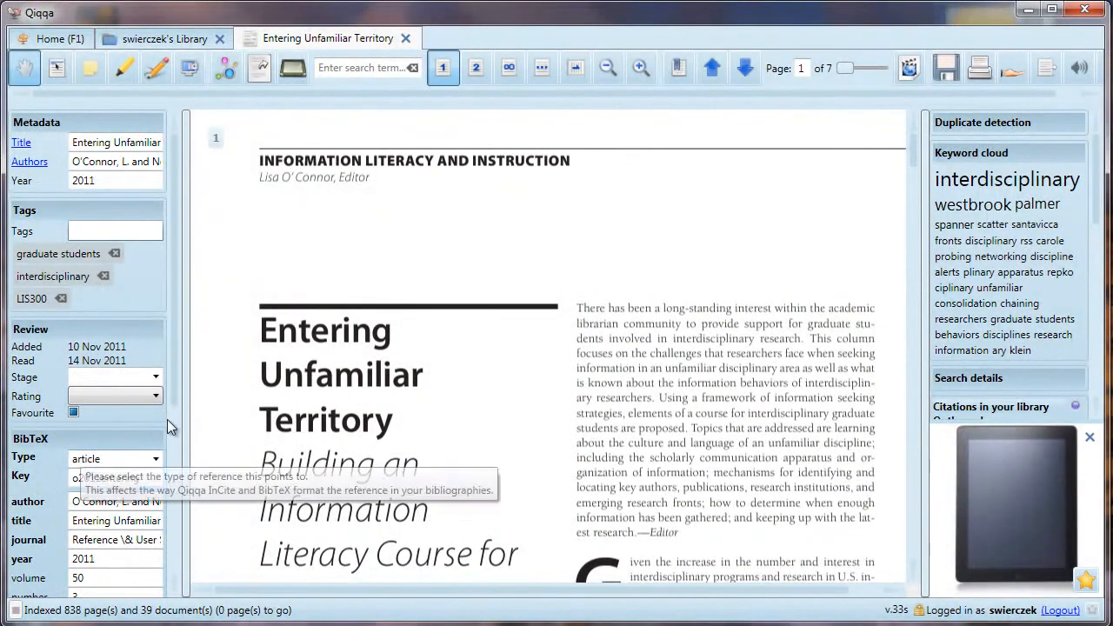
{"action": "left_click_drag", "start_coordinate": [176, 339], "coordinate": [154, 531]}
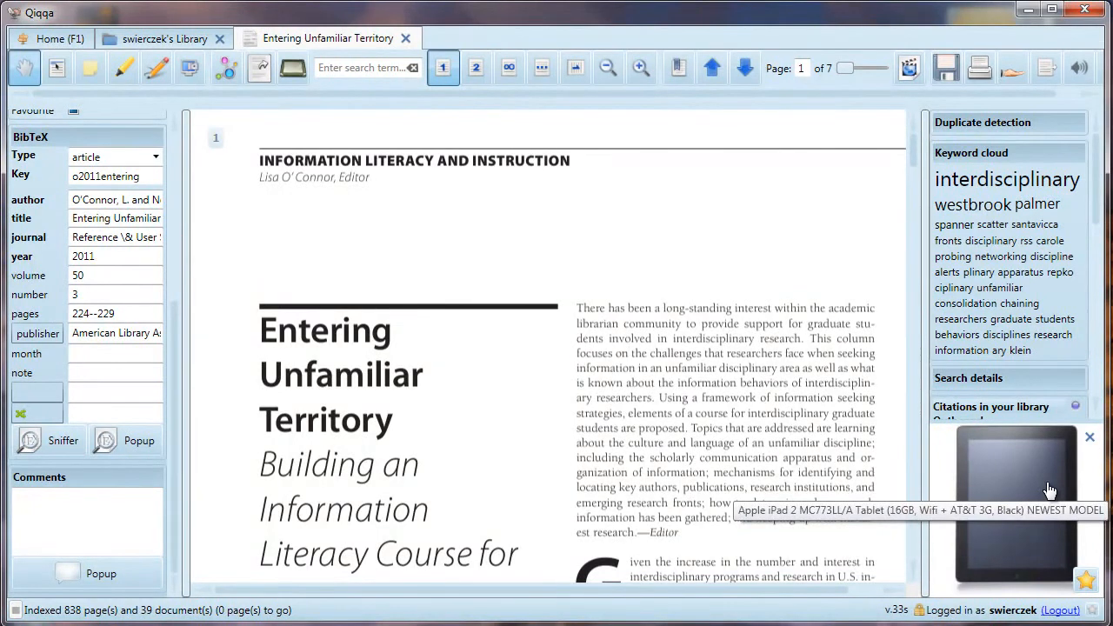
Step: Dismiss the advertisement and examine the article's library citations, other works by its authors and similar papers in Google Scholar
{"action": "left_click", "coordinate": [1091, 441]}
{"action": "left_click_drag", "start_coordinate": [1097, 219], "coordinate": [1089, 285]}
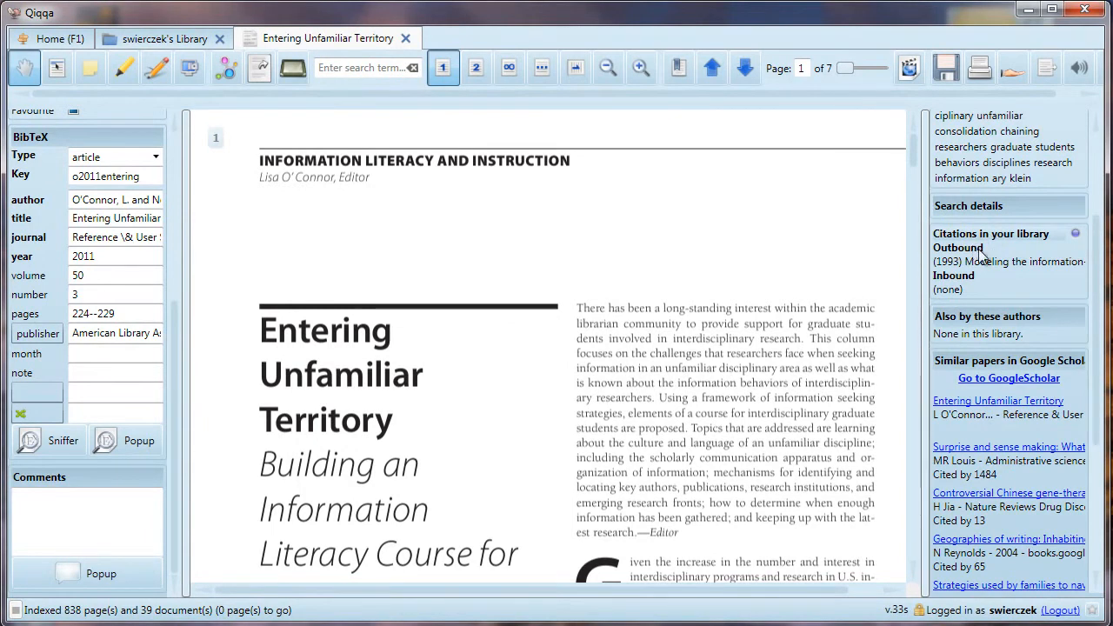
{"action": "mouse_move", "coordinate": [1000, 271]}
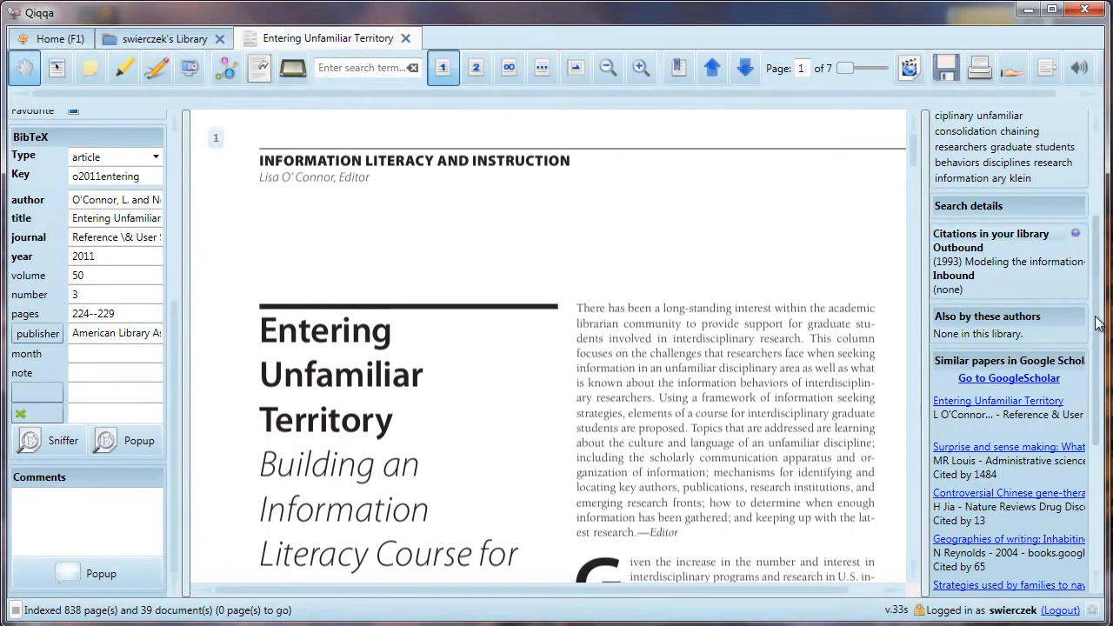
{"action": "left_click_drag", "start_coordinate": [1098, 323], "coordinate": [1094, 383]}
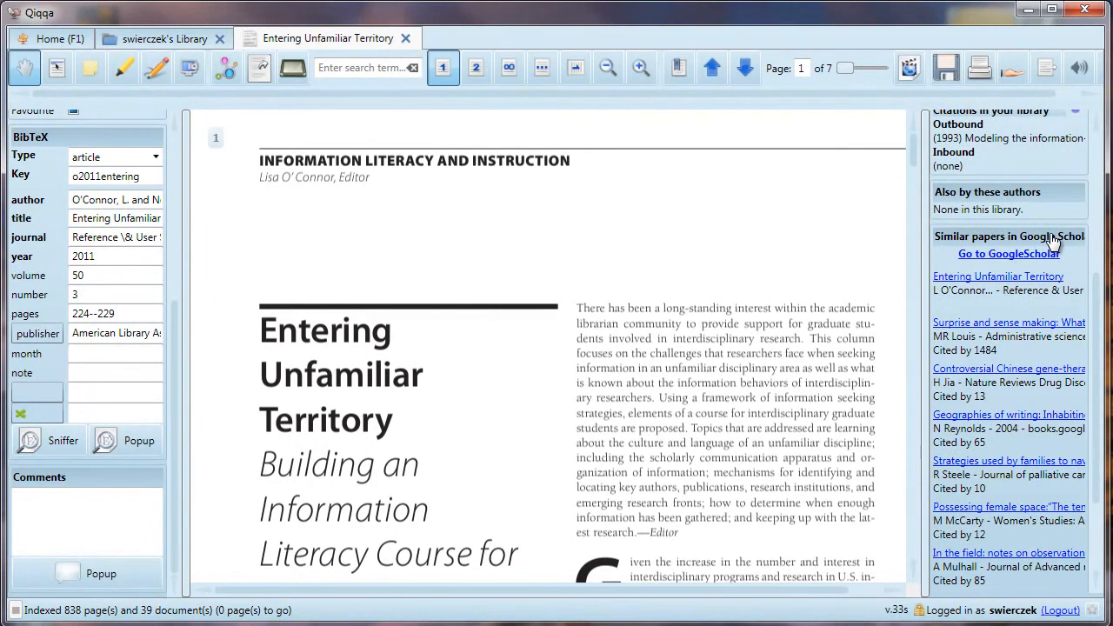
{"action": "left_click_drag", "start_coordinate": [1099, 293], "coordinate": [1097, 372]}
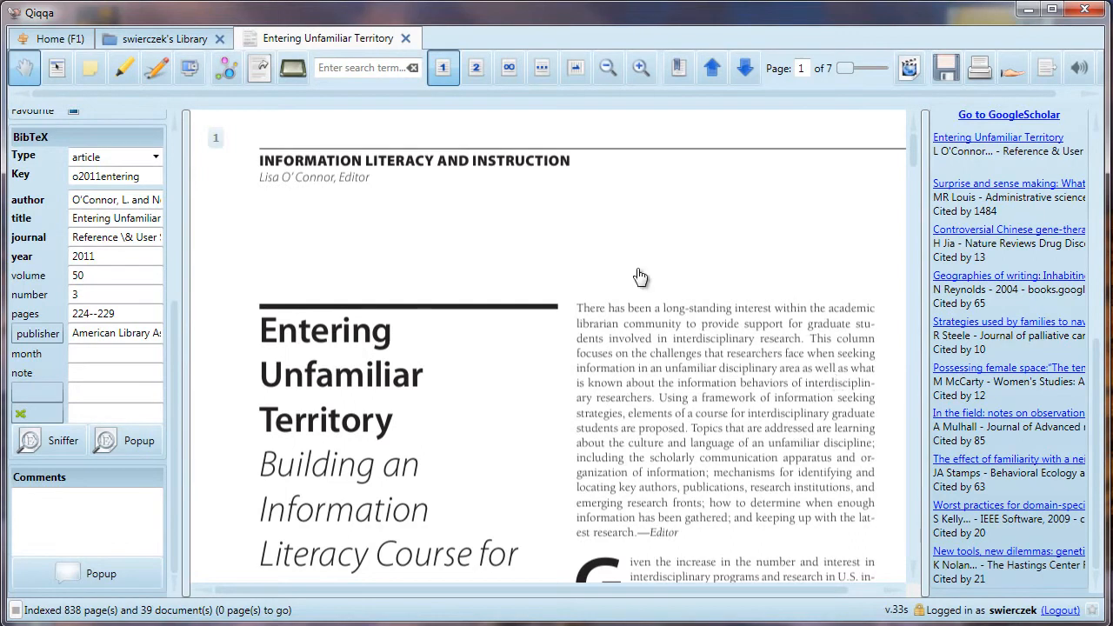
{"action": "left_click", "coordinate": [291, 70]}
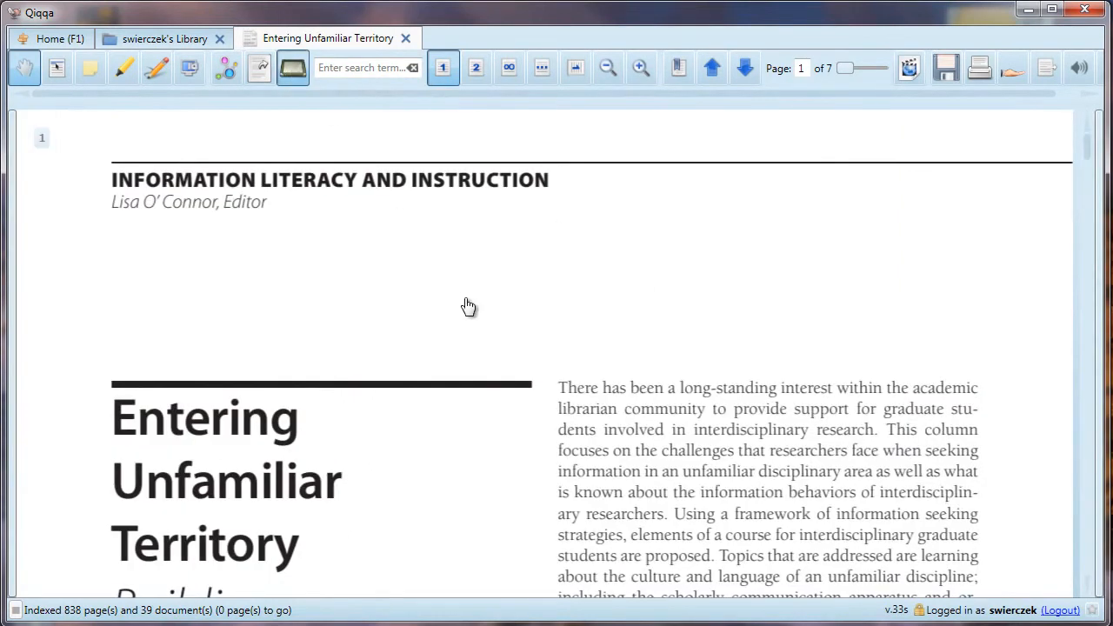
{"action": "scroll", "coordinate": [470, 309], "scroll_direction": "down", "scroll_amount": 3}
{"action": "scroll", "coordinate": [470, 310], "scroll_direction": "up", "scroll_amount": 3}
{"action": "left_click", "coordinate": [291, 73]}
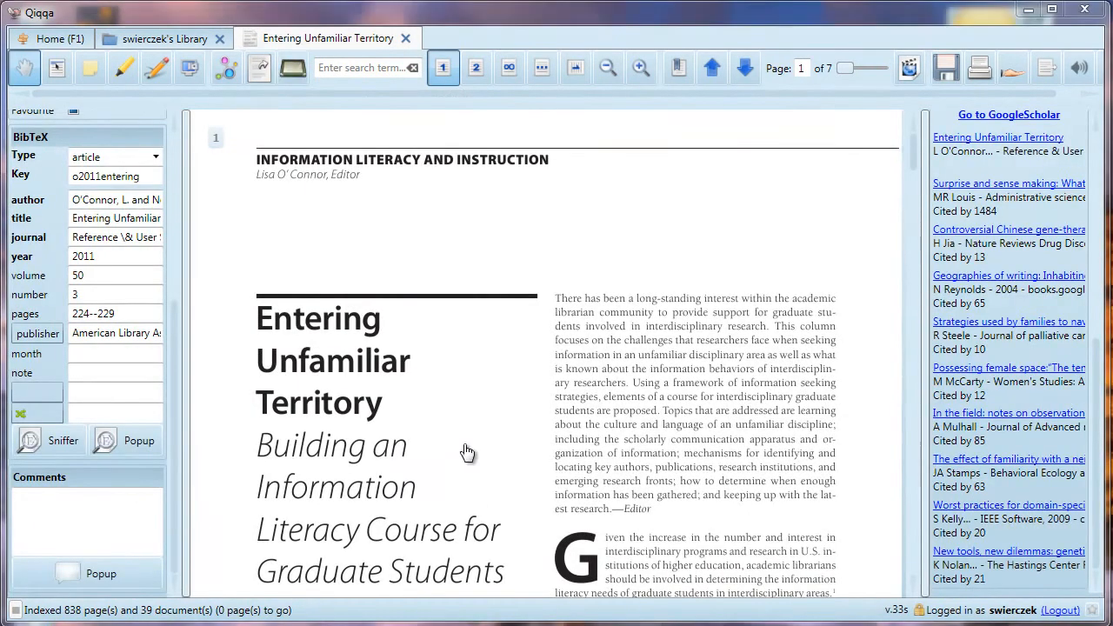
Step: Hide the metadata and citation side panels so the article fills the window, and pan around its first page
{"action": "left_click", "coordinate": [292, 71]}
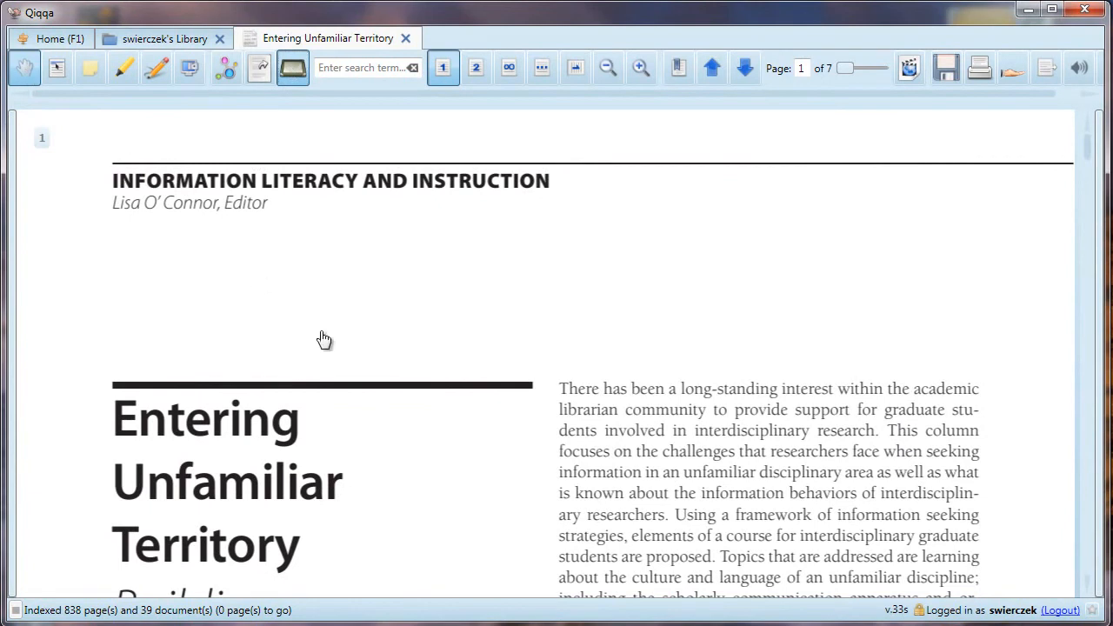
{"action": "left_click_drag", "start_coordinate": [412, 480], "coordinate": [451, 472]}
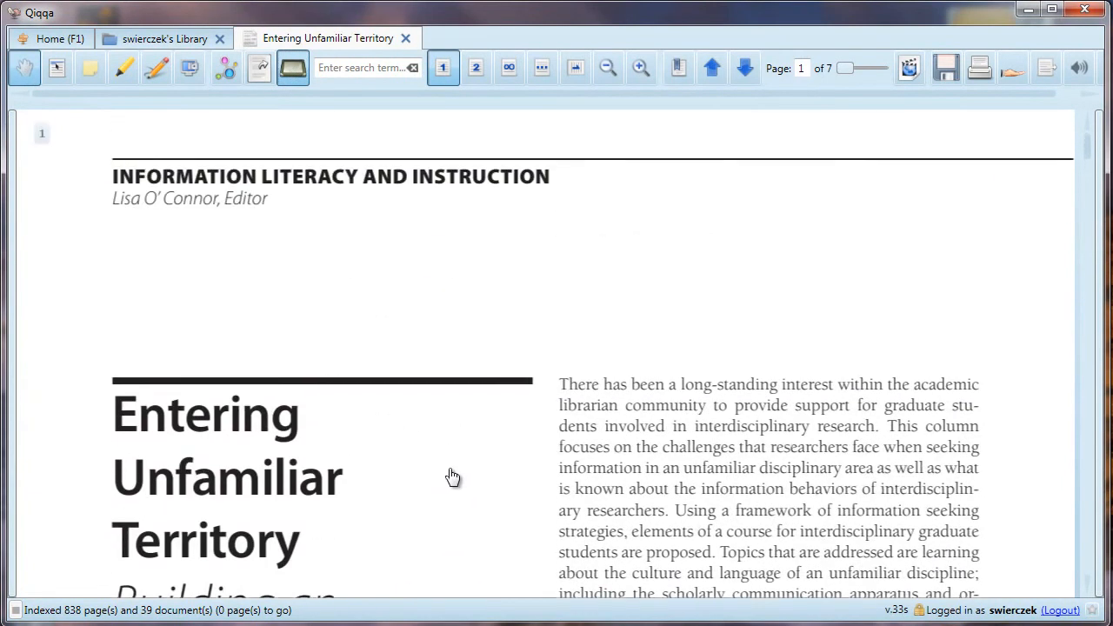
{"action": "mouse_move", "coordinate": [658, 562]}
{"action": "left_mouse_down"}
{"action": "mouse_move", "coordinate": [658, 281]}
{"action": "mouse_move", "coordinate": [651, 577]}
{"action": "left_mouse_up"}
{"action": "scroll", "coordinate": [649, 452], "scroll_direction": "down", "scroll_amount": 3}
{"action": "scroll", "coordinate": [646, 449], "scroll_direction": "up", "scroll_amount": 4}
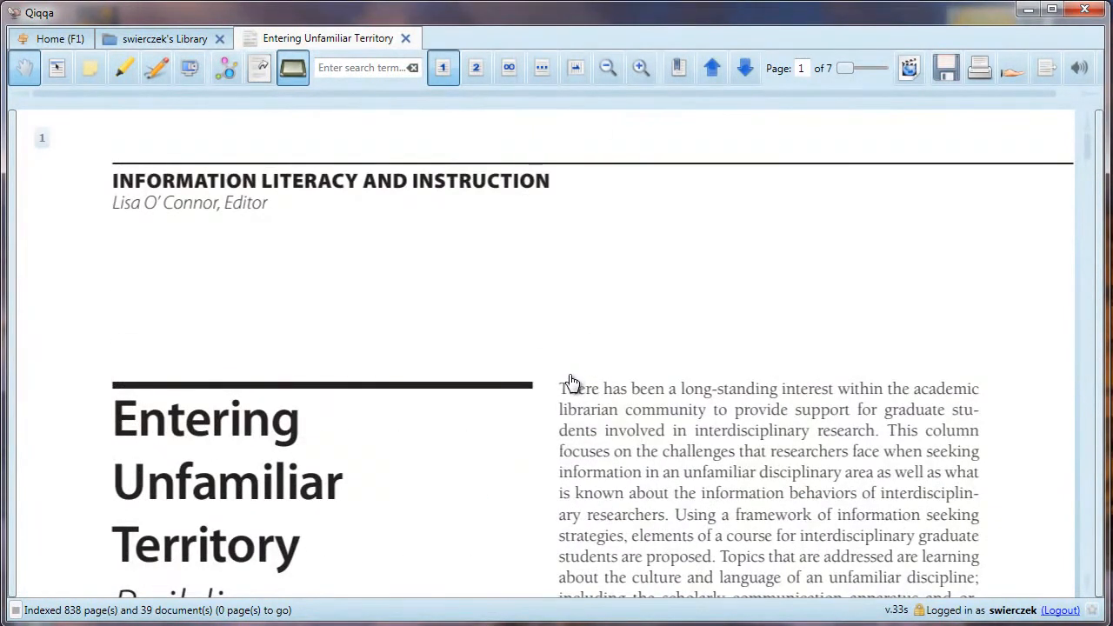
Step: Select the abstract's opening text and then the word "community", and view the actions offered for selected text
{"action": "left_click", "coordinate": [58, 71]}
{"action": "scroll", "coordinate": [644, 374], "scroll_direction": "down", "scroll_amount": 1}
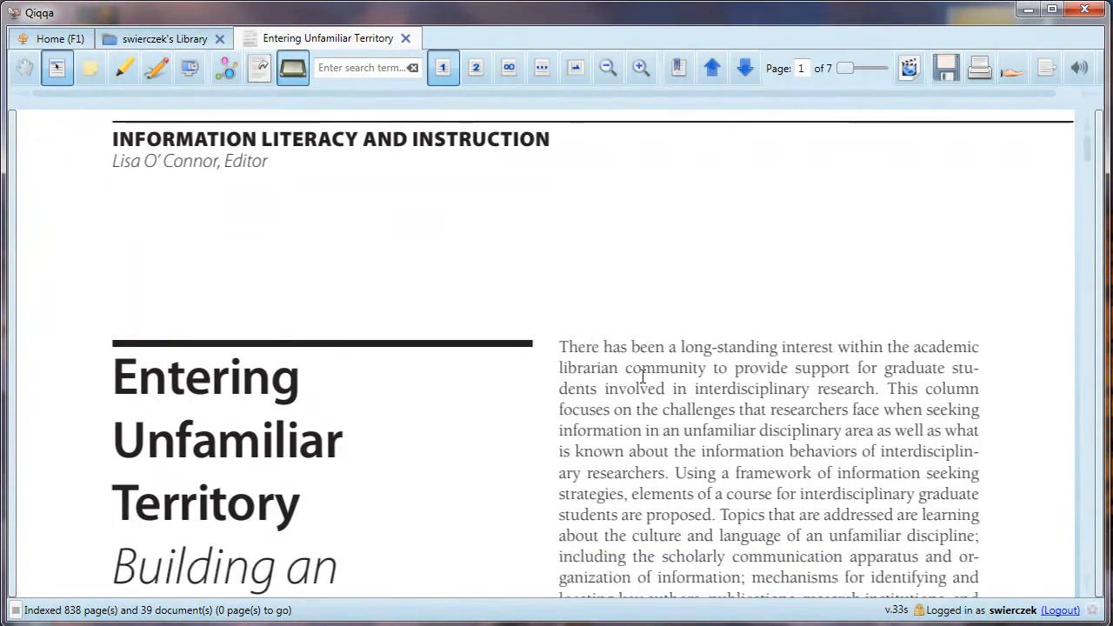
{"action": "scroll", "coordinate": [644, 375], "scroll_direction": "down", "scroll_amount": 1}
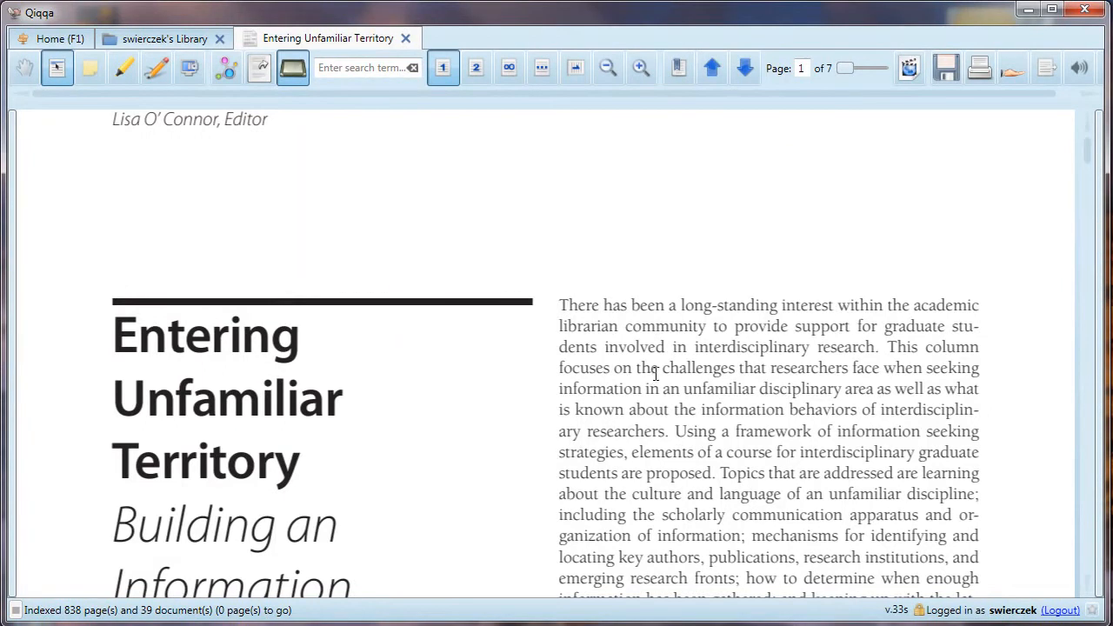
{"action": "left_click_drag", "start_coordinate": [556, 298], "coordinate": [945, 535]}
{"action": "right_click", "coordinate": [682, 389]}
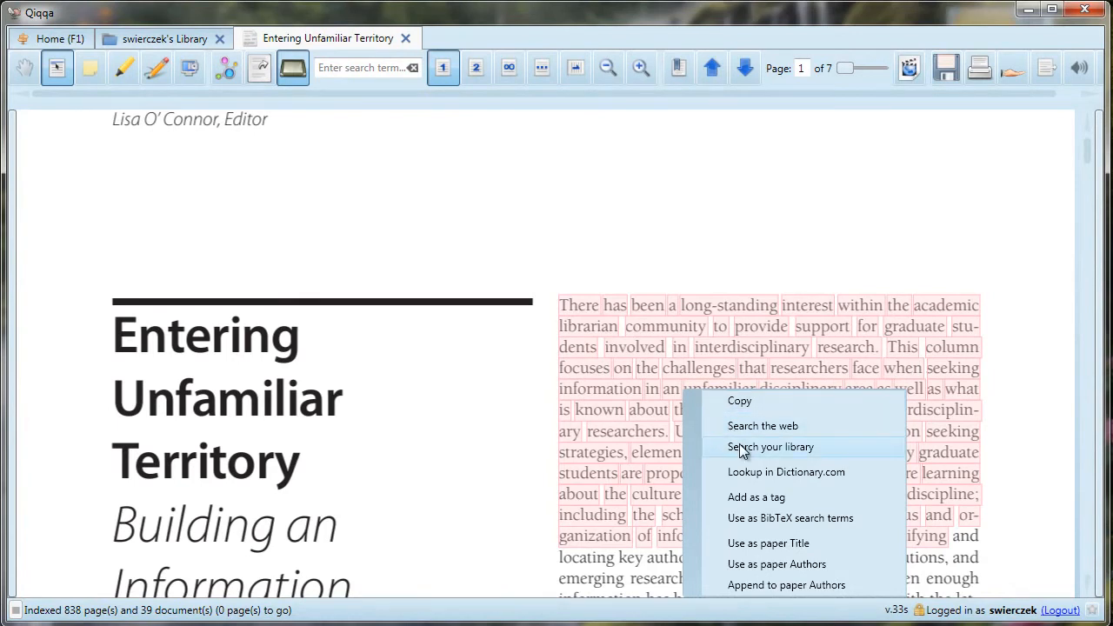
{"action": "left_click", "coordinate": [701, 308]}
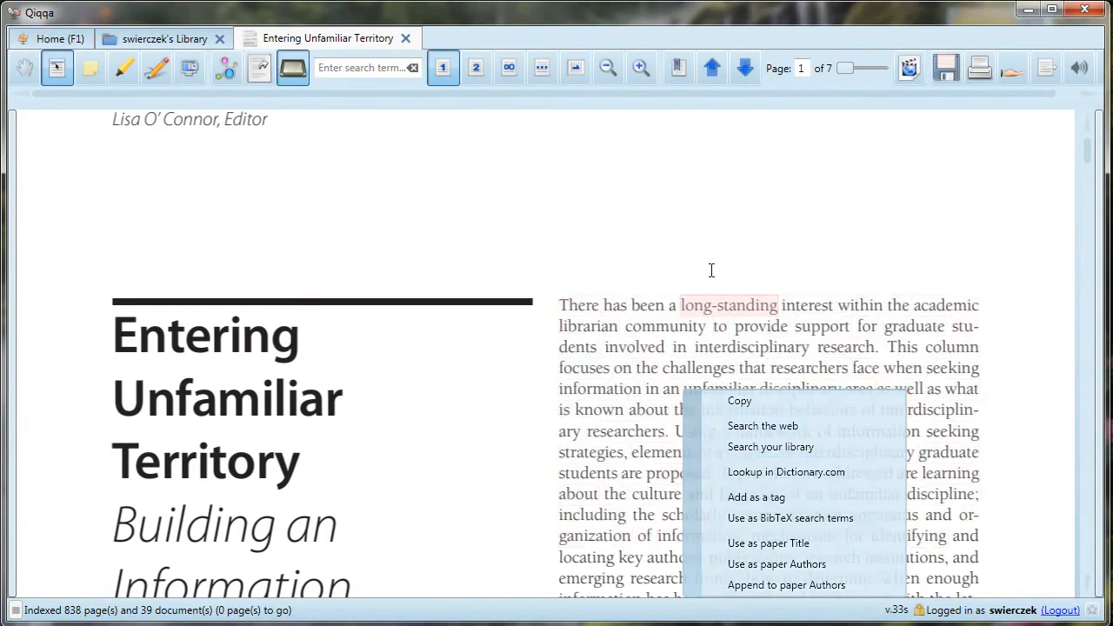
{"action": "right_click", "coordinate": [666, 326]}
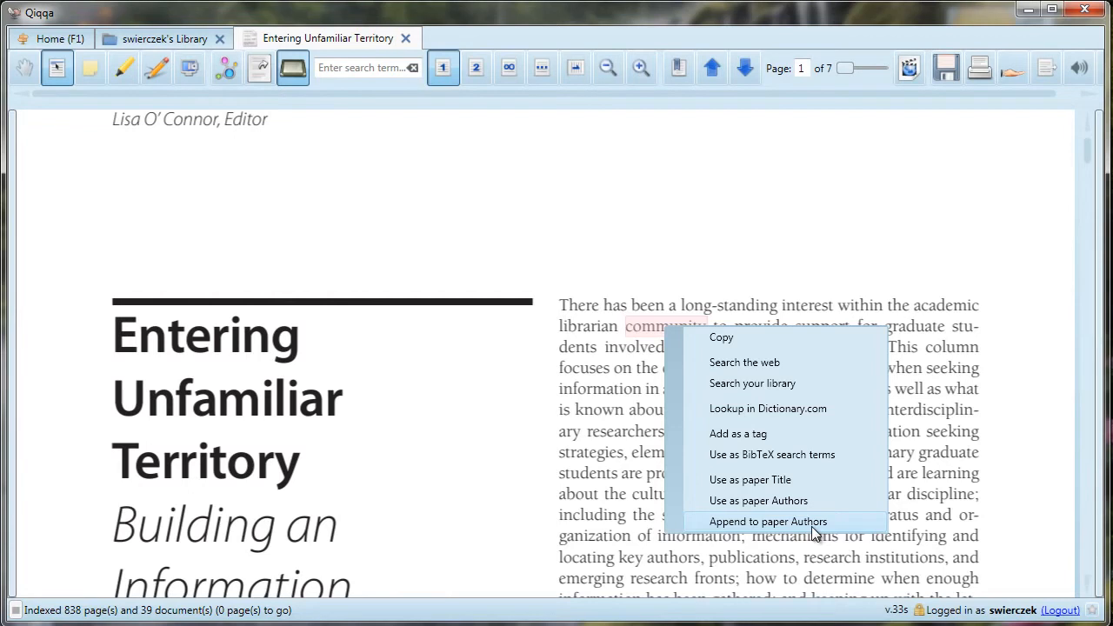
Step: Draw an annotation box around the paragraph beginning "Recent studies of the information needs" at the end of page 1
{"action": "left_click", "coordinate": [21, 73]}
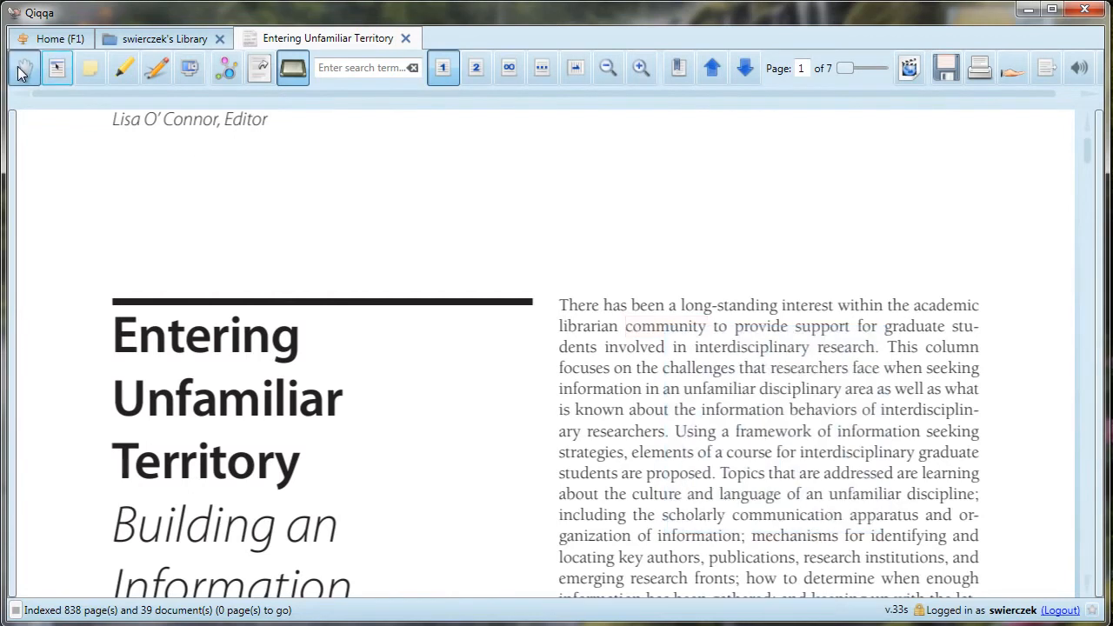
{"action": "scroll", "coordinate": [446, 339], "scroll_direction": "down", "scroll_amount": 1}
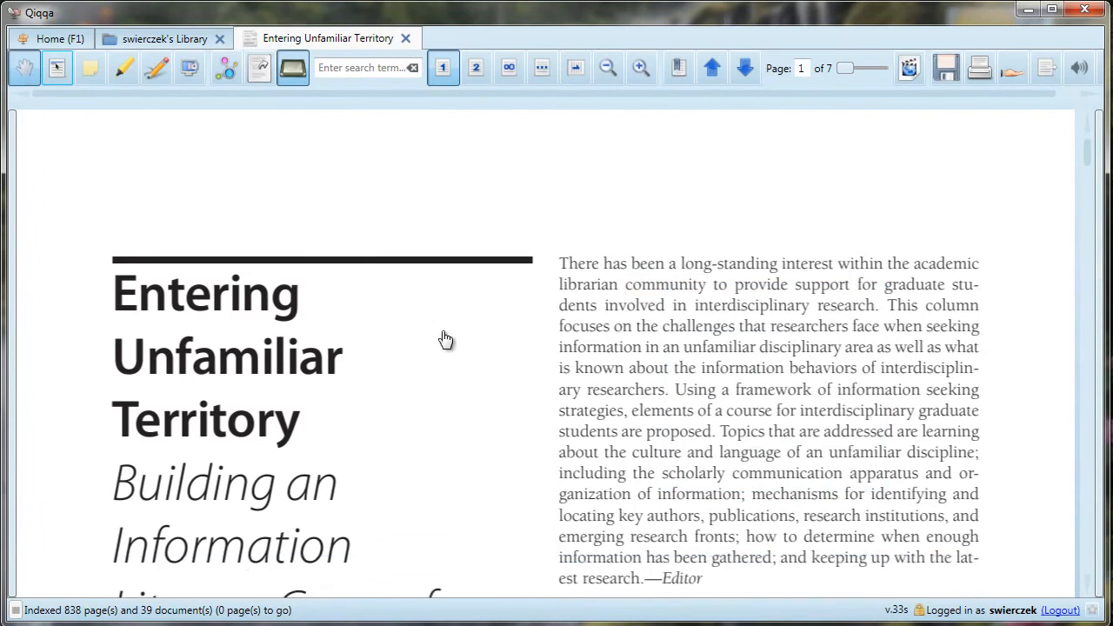
{"action": "scroll", "coordinate": [446, 339], "scroll_direction": "down", "scroll_amount": 10}
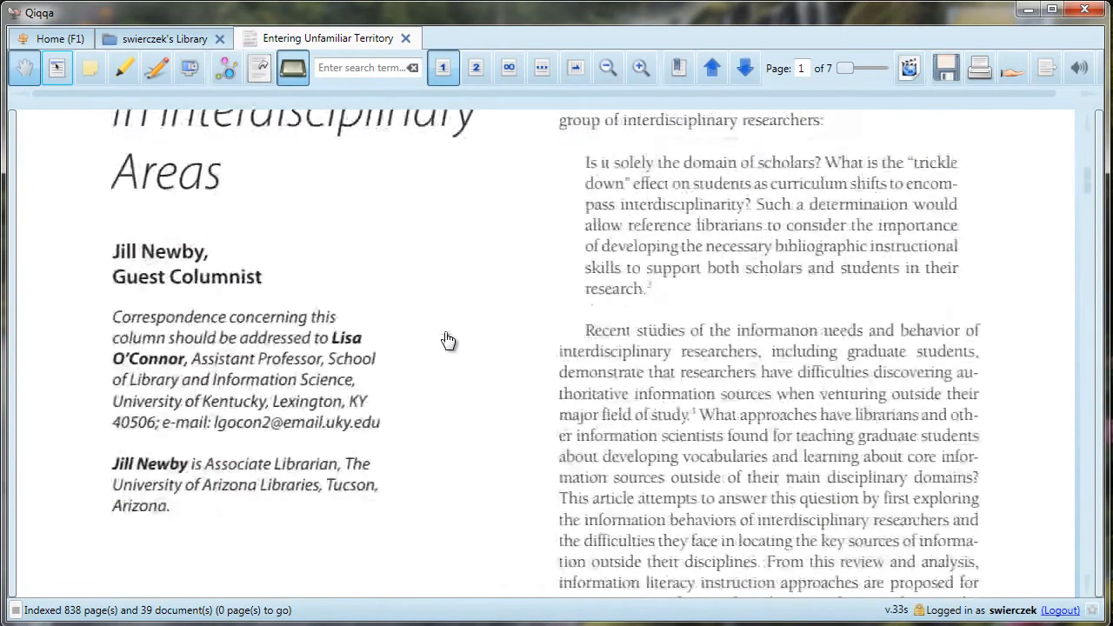
{"action": "scroll", "coordinate": [448, 340], "scroll_direction": "up", "scroll_amount": 2}
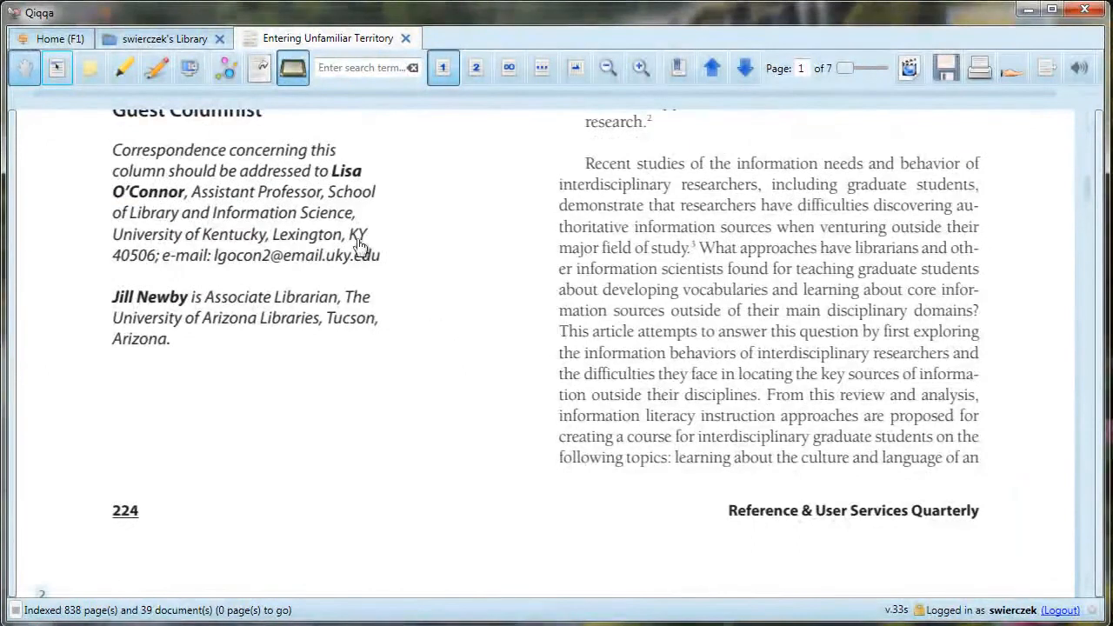
{"action": "left_click", "coordinate": [90, 69]}
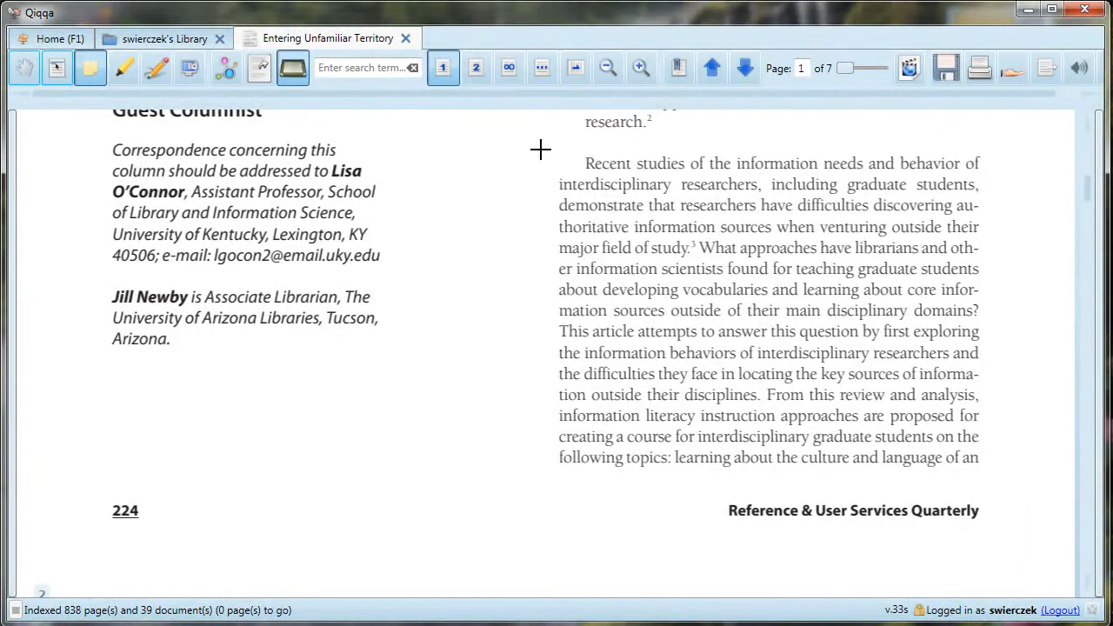
{"action": "mouse_move", "coordinate": [540, 150]}
{"action": "left_mouse_down"}
{"action": "mouse_move", "coordinate": [555, 316]}
{"action": "mouse_move", "coordinate": [1001, 475]}
{"action": "left_mouse_up"}
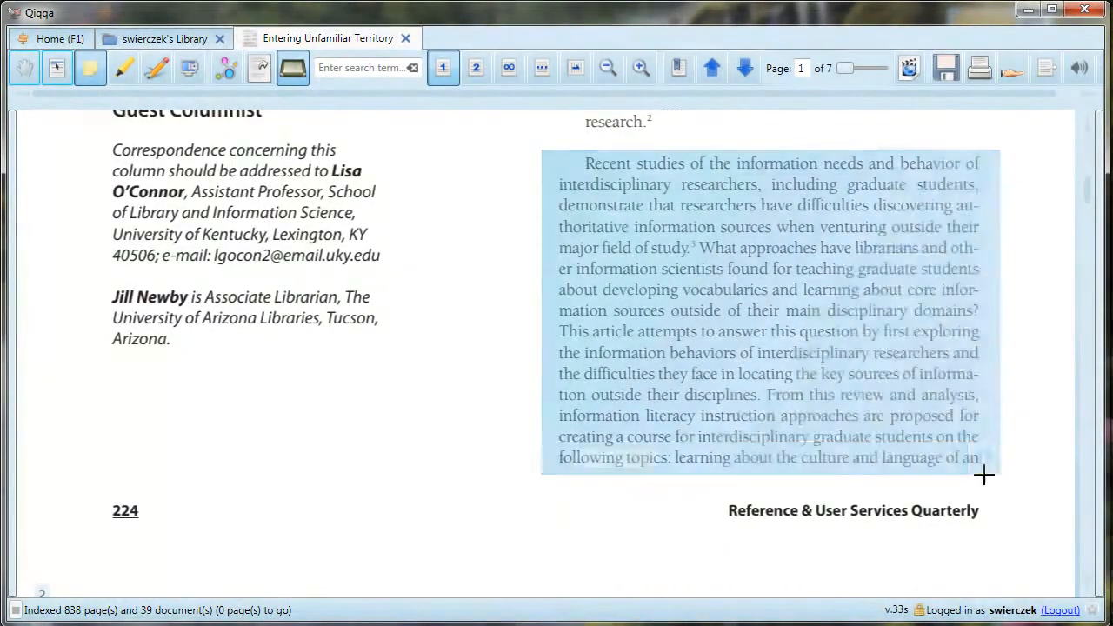
Step: Tag the new annotation "tagging" and enter the comment "this is a statement of the author's thesis"
{"action": "left_click", "coordinate": [636, 459]}
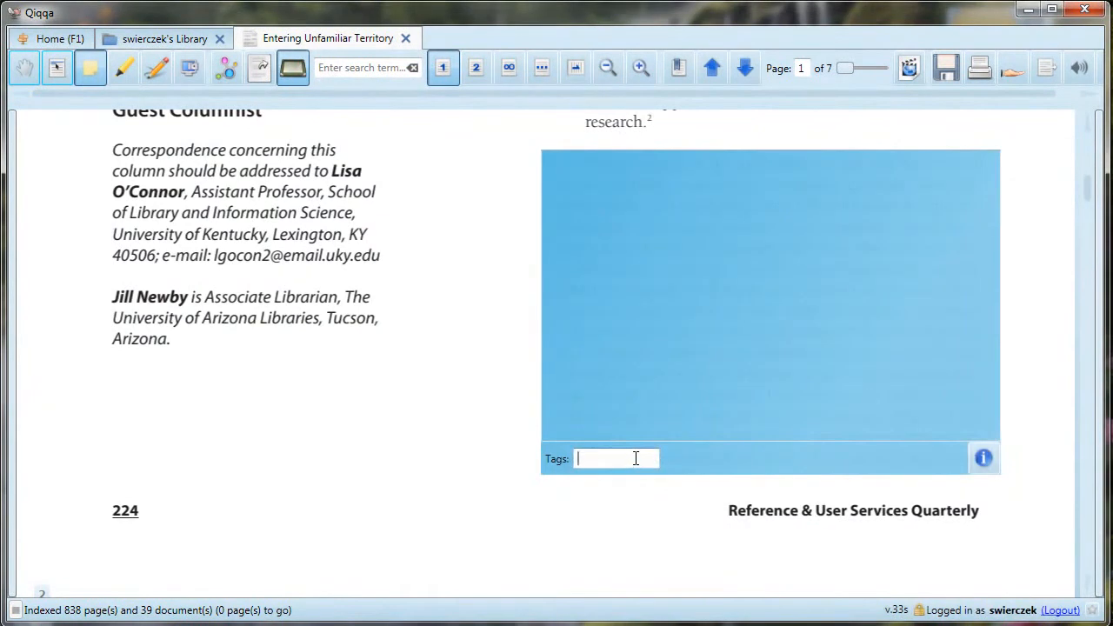
{"action": "type", "text": "tagging"}
{"action": "key", "text": "Return"}
{"action": "left_click", "coordinate": [619, 194]}
{"action": "type", "text": "this is a"}
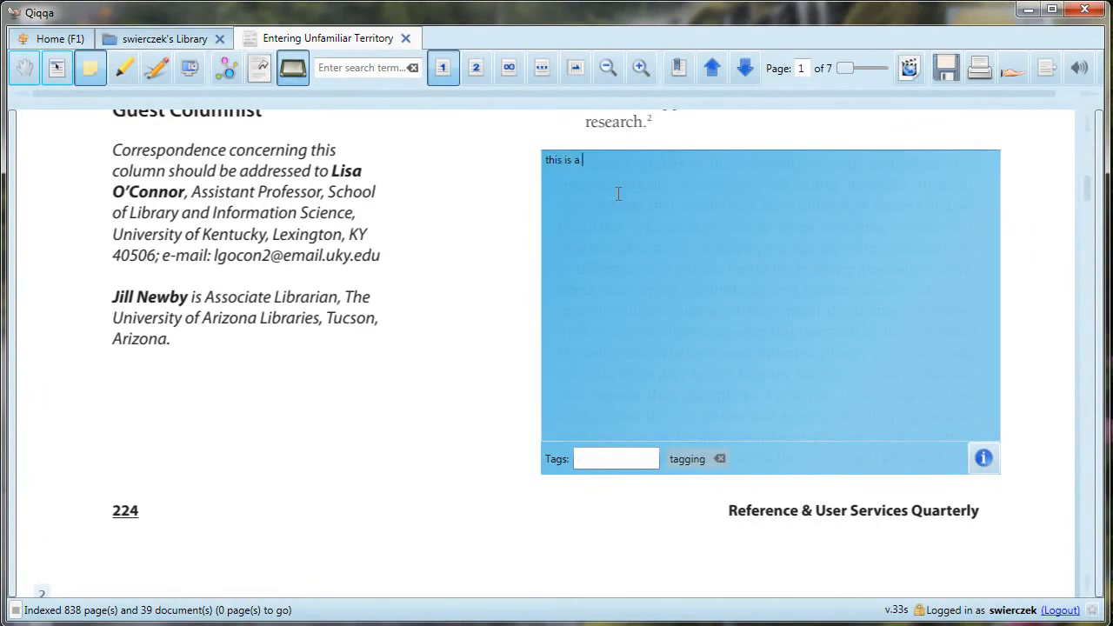
{"action": "type", "text": " statement of the author's thesis"}
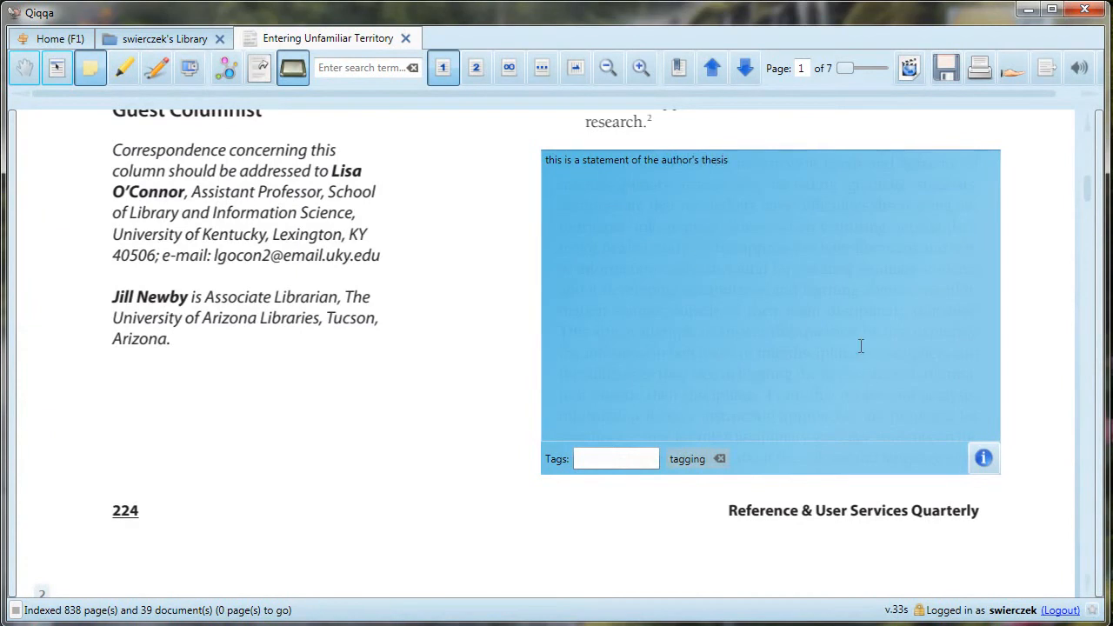
Step: Change the annotation's colour to pink, choose a rating for it, and return to panning mode
{"action": "left_click", "coordinate": [984, 461]}
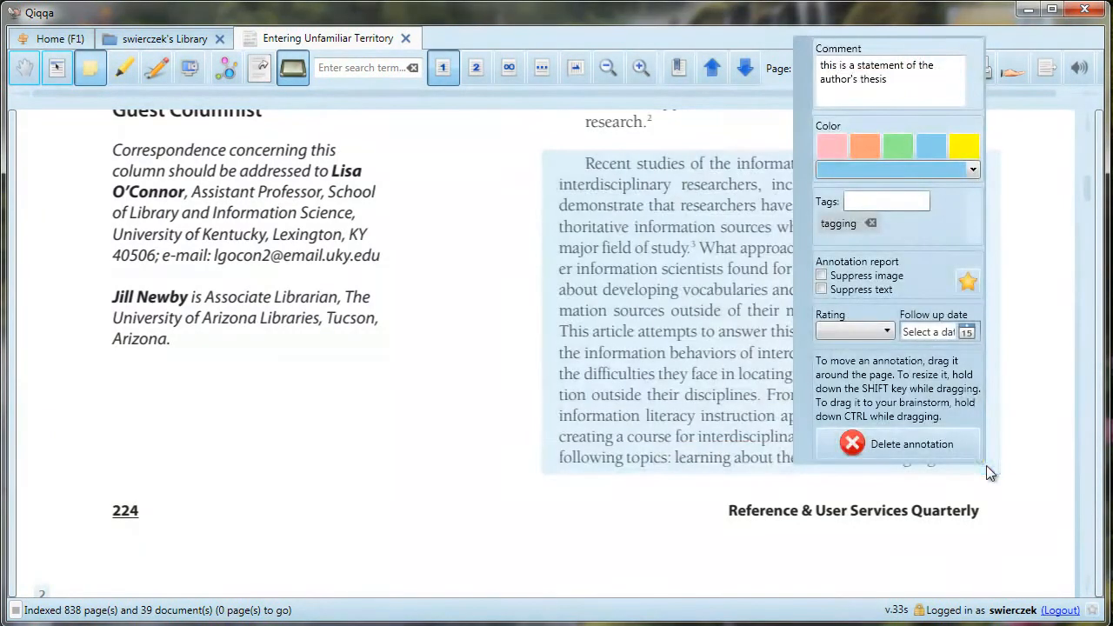
{"action": "left_click", "coordinate": [832, 149]}
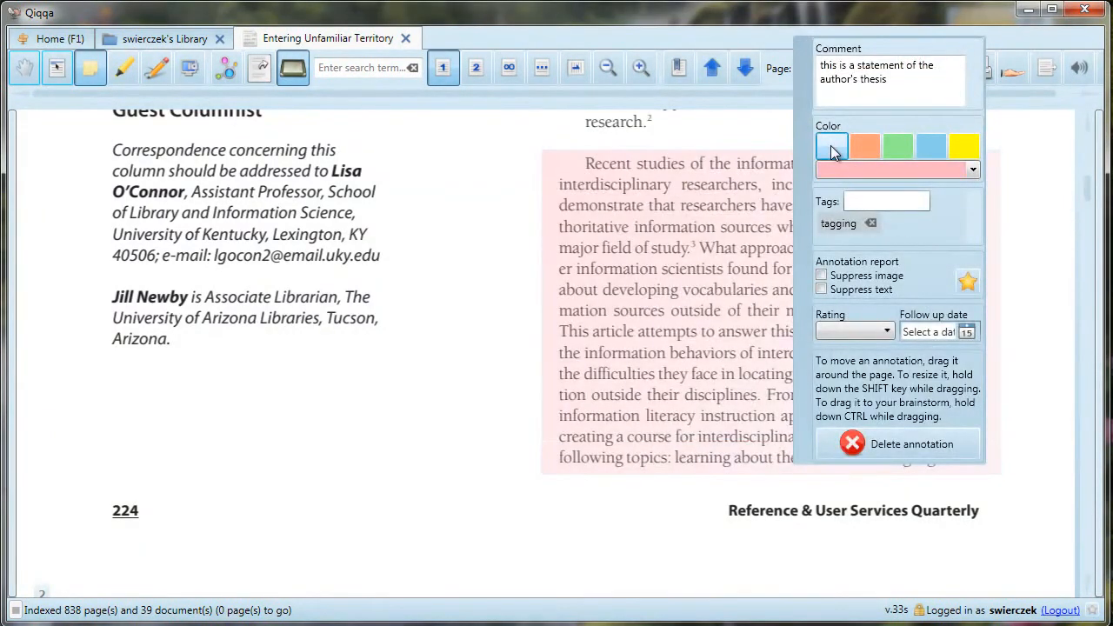
{"action": "left_click", "coordinate": [895, 201]}
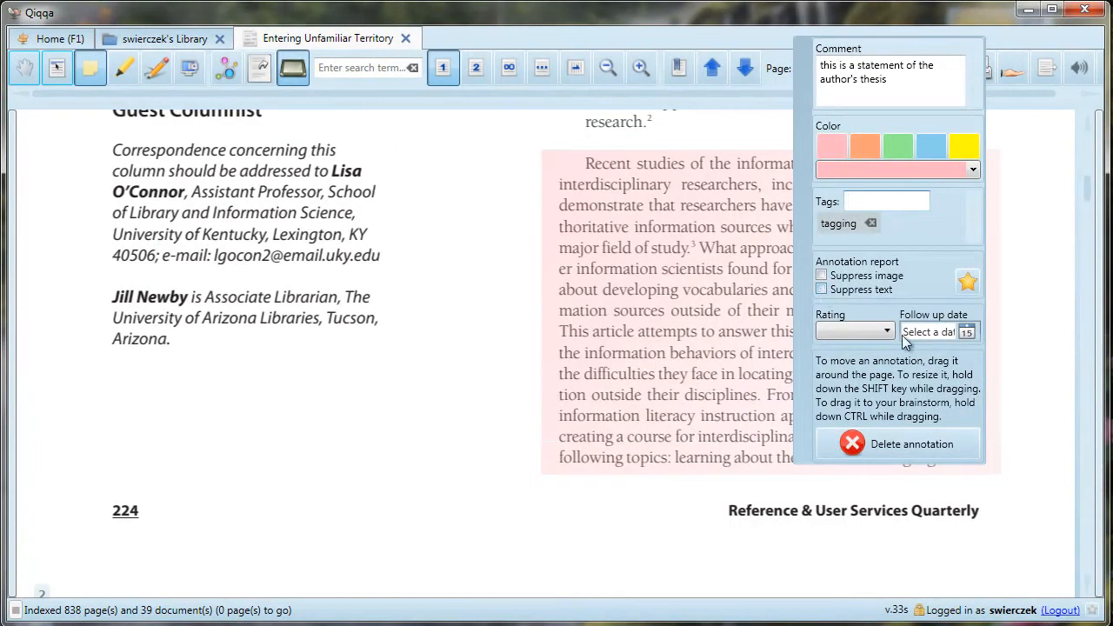
{"action": "left_click", "coordinate": [887, 332]}
{"action": "left_click", "coordinate": [875, 393]}
{"action": "left_click", "coordinate": [609, 383]}
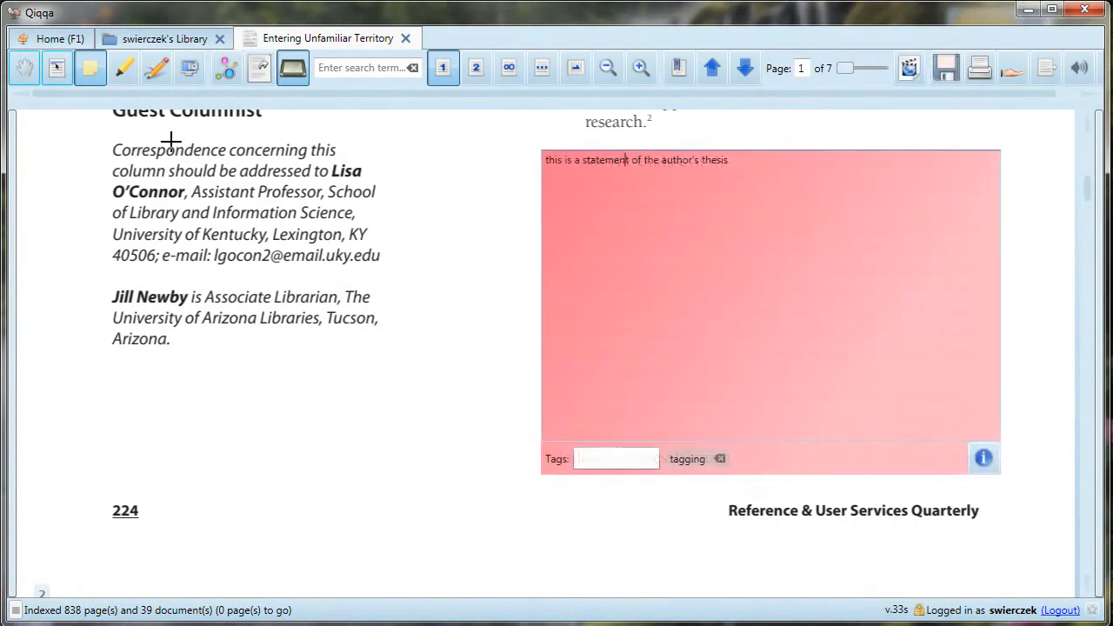
{"action": "left_click", "coordinate": [23, 70]}
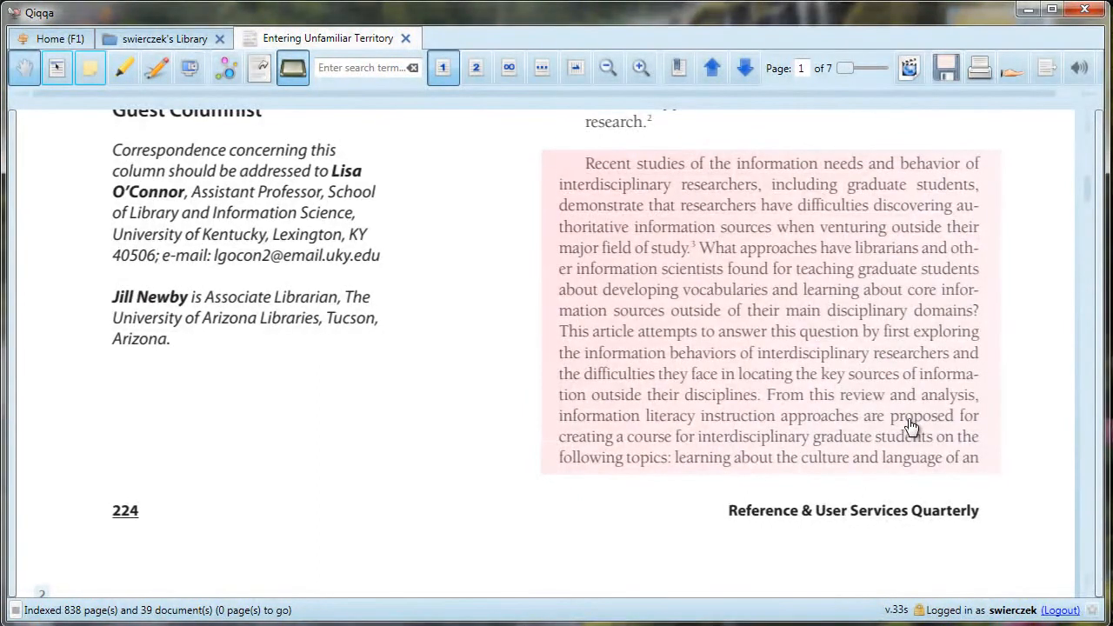
Step: Highlight the opening words of the page 2 section Challenges of Interdisciplinary Research, through "research as", clearing any highlight on "academic"
{"action": "scroll", "coordinate": [286, 181], "scroll_direction": "down", "scroll_amount": 10}
{"action": "left_click", "coordinate": [122, 72]}
{"action": "left_click_drag", "start_coordinate": [113, 303], "coordinate": [500, 304]}
{"action": "double_click", "coordinate": [425, 366]}
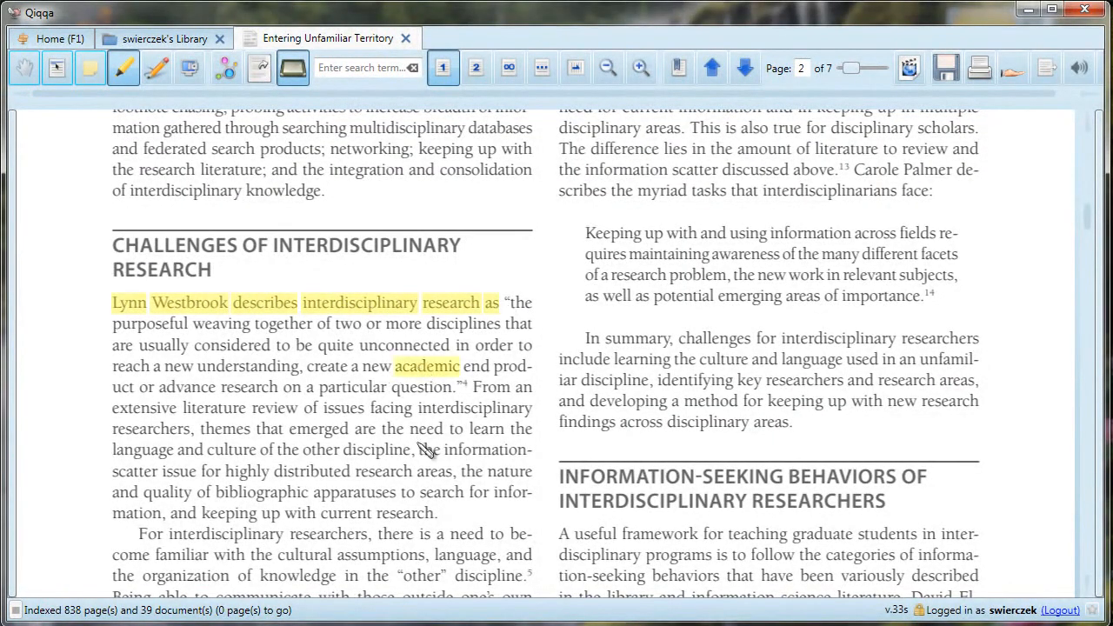
{"action": "left_click", "coordinate": [439, 367]}
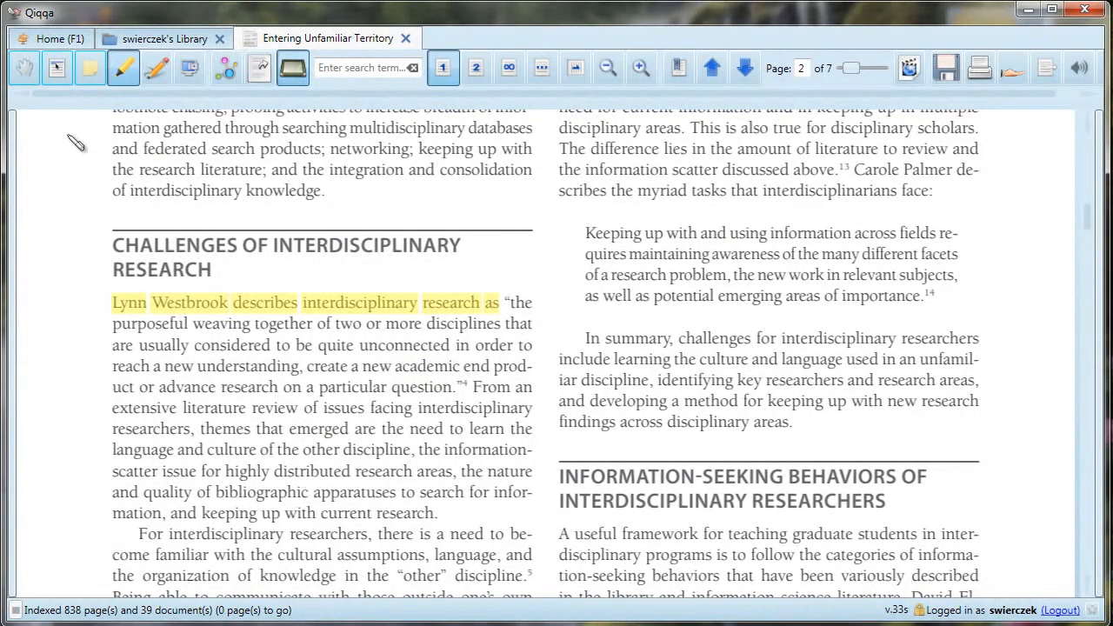
{"action": "left_click", "coordinate": [21, 75]}
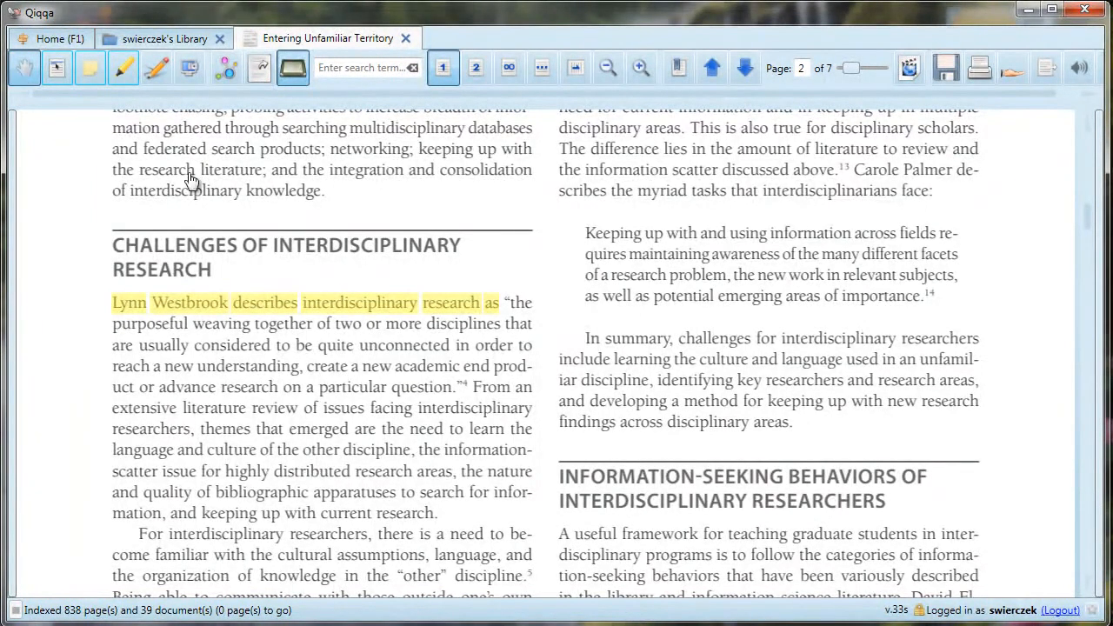
Step: Scribble a freehand ink note in the page 2 margin beside the paragraph beginning "For interdisciplinary researchers"
{"action": "scroll", "coordinate": [313, 370], "scroll_direction": "down", "scroll_amount": 4}
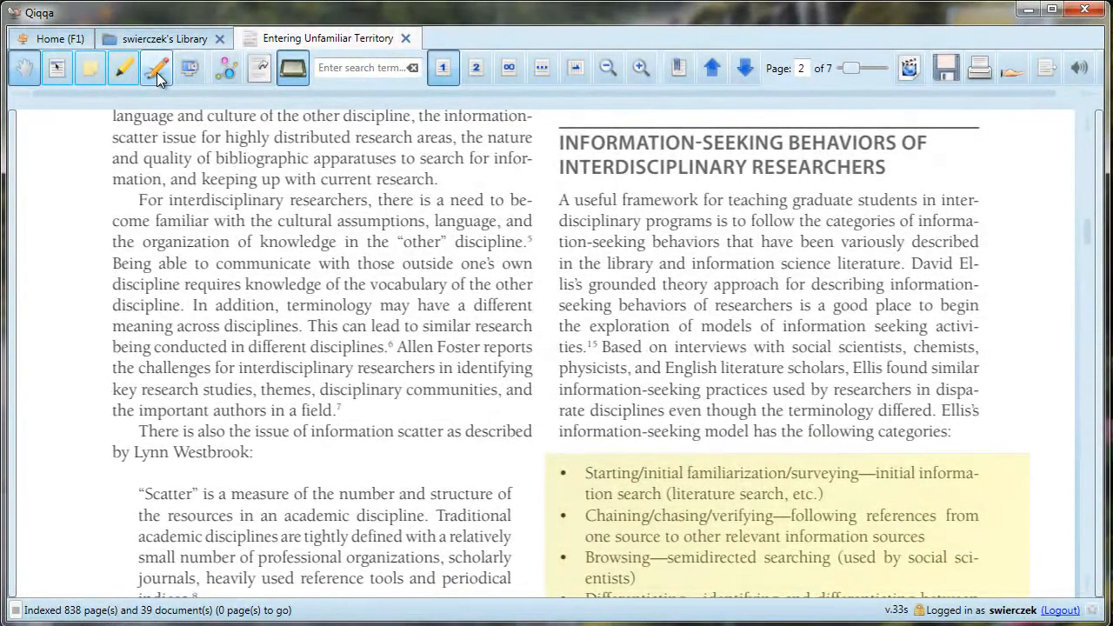
{"action": "left_click", "coordinate": [156, 71]}
{"action": "left_click_drag", "start_coordinate": [38, 230], "coordinate": [45, 251]}
{"action": "mouse_move", "coordinate": [43, 229]}
{"action": "left_mouse_down"}
{"action": "mouse_move", "coordinate": [57, 252]}
{"action": "mouse_move", "coordinate": [74, 247]}
{"action": "left_mouse_up"}
{"action": "left_click", "coordinate": [32, 71]}
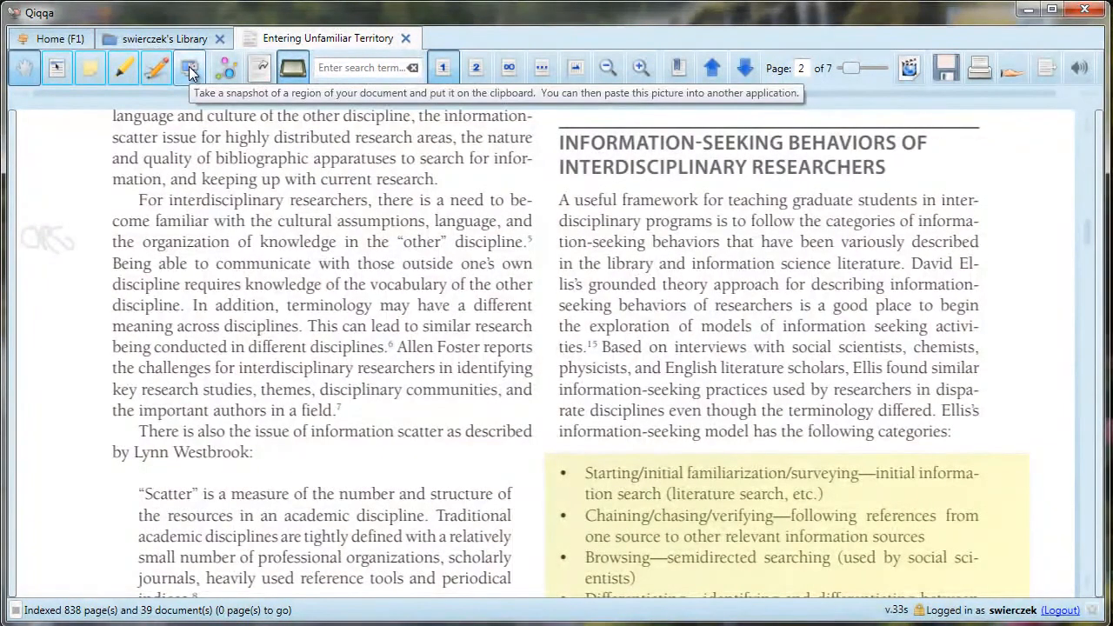
Step: Copy a snapshot of the page 3 bulleted list, from "Opening or beginning exploration" through "Consolidation", to the clipboard
{"action": "scroll", "coordinate": [392, 235], "scroll_direction": "down", "scroll_amount": 3}
{"action": "scroll", "coordinate": [391, 235], "scroll_direction": "down", "scroll_amount": 9}
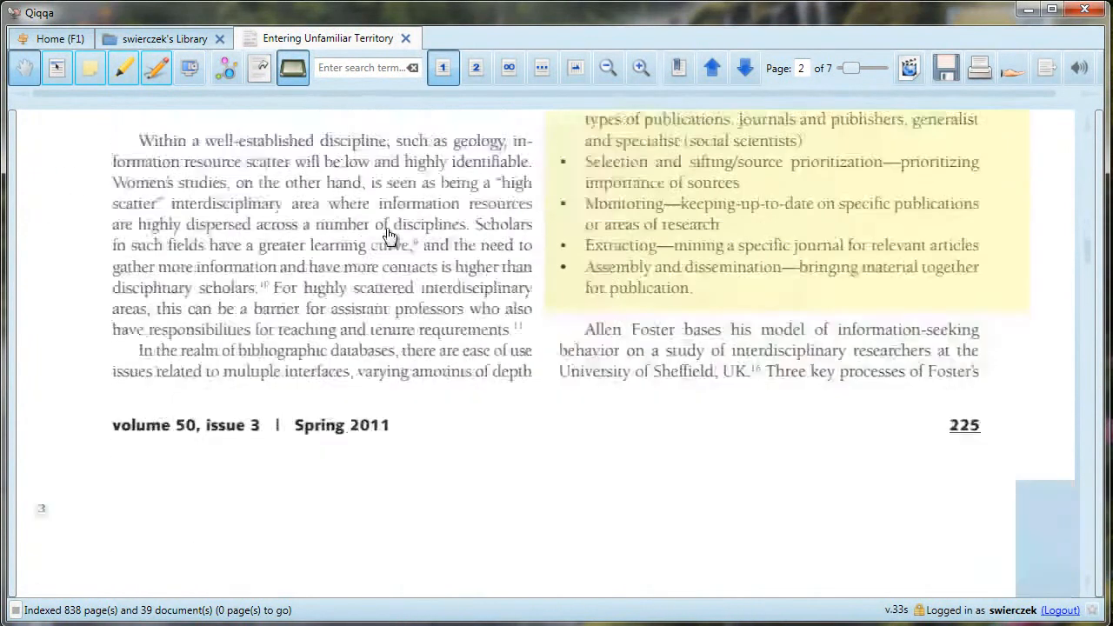
{"action": "scroll", "coordinate": [388, 239], "scroll_direction": "up", "scroll_amount": 1}
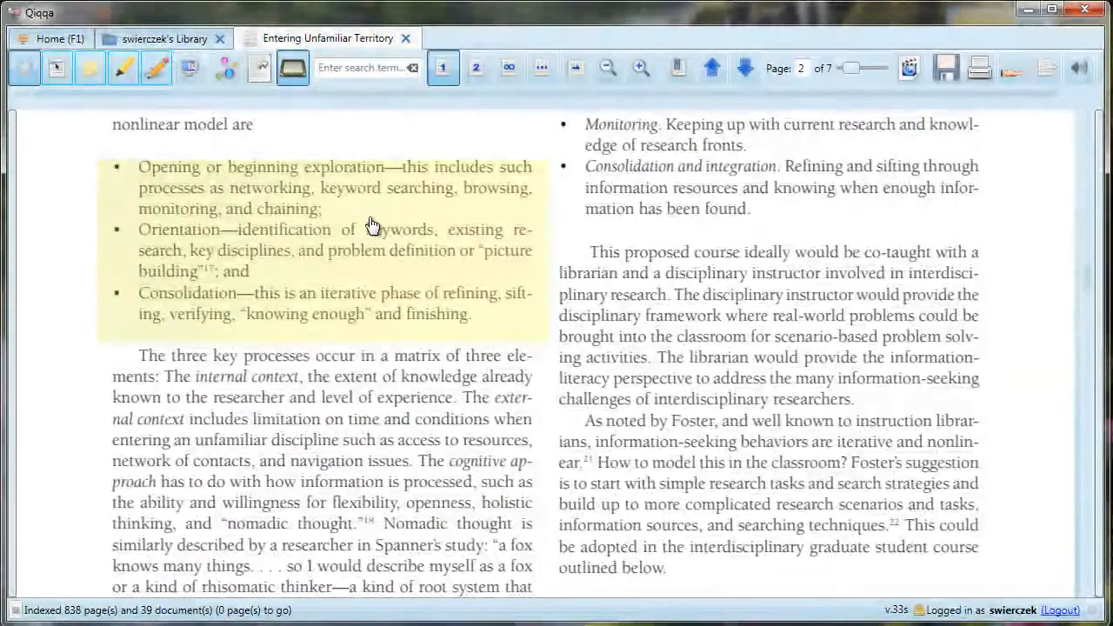
{"action": "left_click", "coordinate": [188, 70]}
{"action": "left_click_drag", "start_coordinate": [99, 155], "coordinate": [546, 328]}
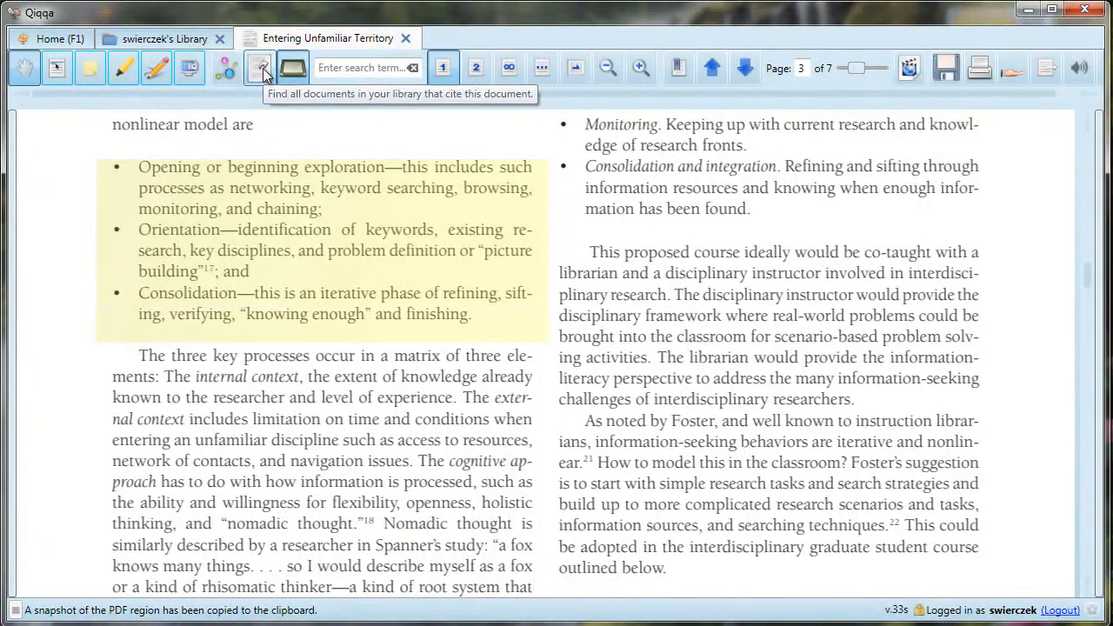
Step: Find all documents in the library that cite this article
{"action": "left_click", "coordinate": [261, 69]}
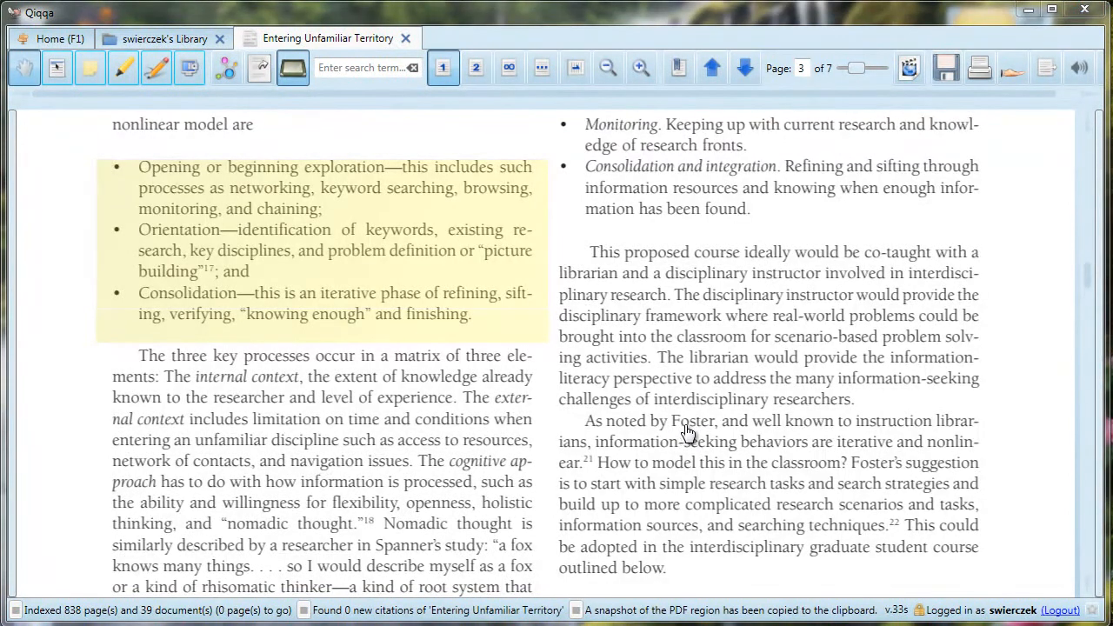
Step: View the article two pages across, as an overview of all seven pages, and with pages 1 and 2 side by side
{"action": "left_click", "coordinate": [480, 71]}
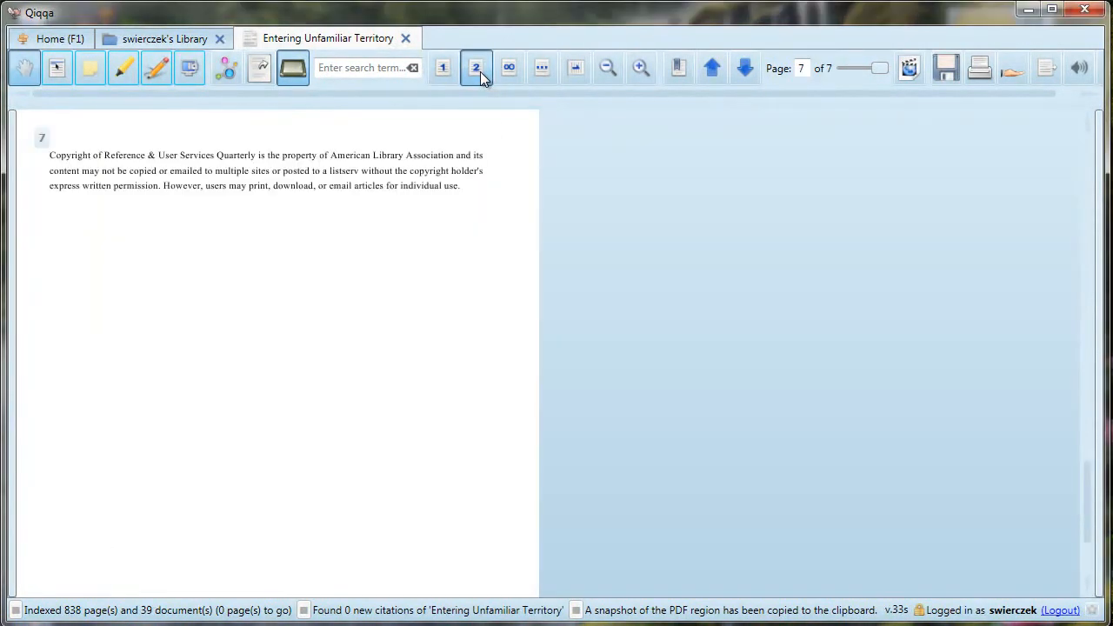
{"action": "scroll", "coordinate": [455, 313], "scroll_direction": "up", "scroll_amount": 5}
{"action": "scroll", "coordinate": [477, 335], "scroll_direction": "up", "scroll_amount": 10}
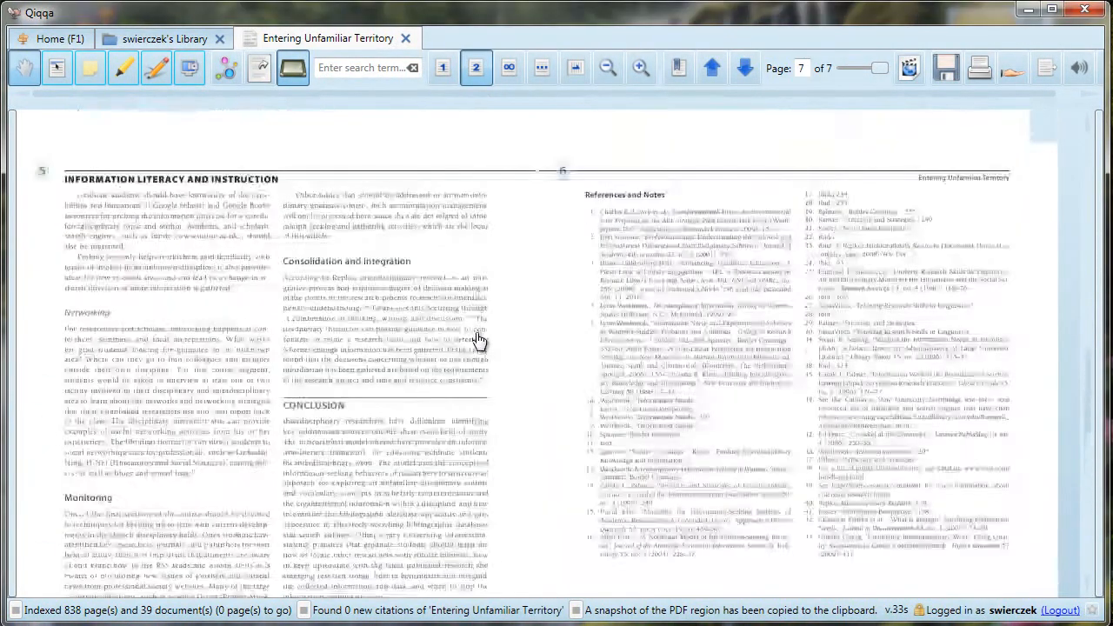
{"action": "left_click", "coordinate": [511, 69]}
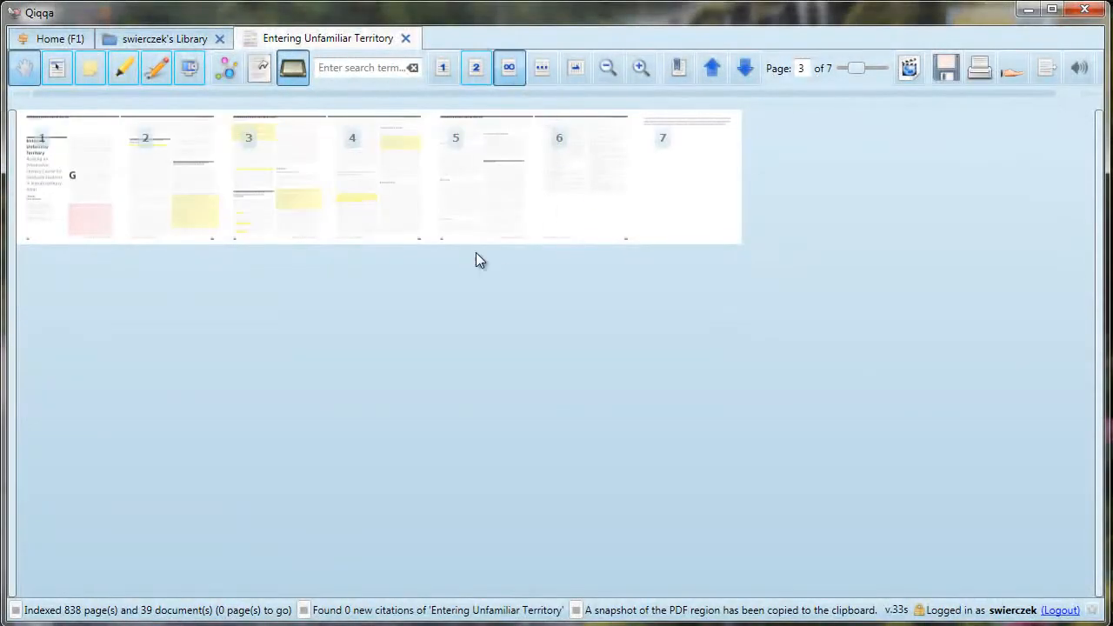
{"action": "left_click", "coordinate": [206, 217]}
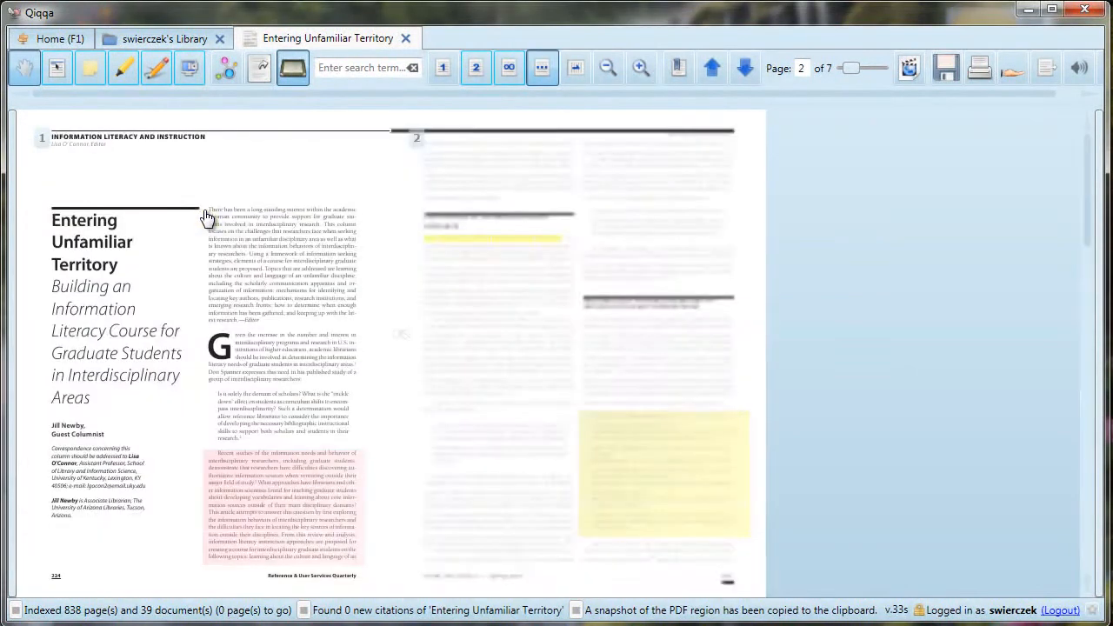
Step: Rotate page 2 in quarter turns through a full circle until it is upright
{"action": "left_click", "coordinate": [574, 71]}
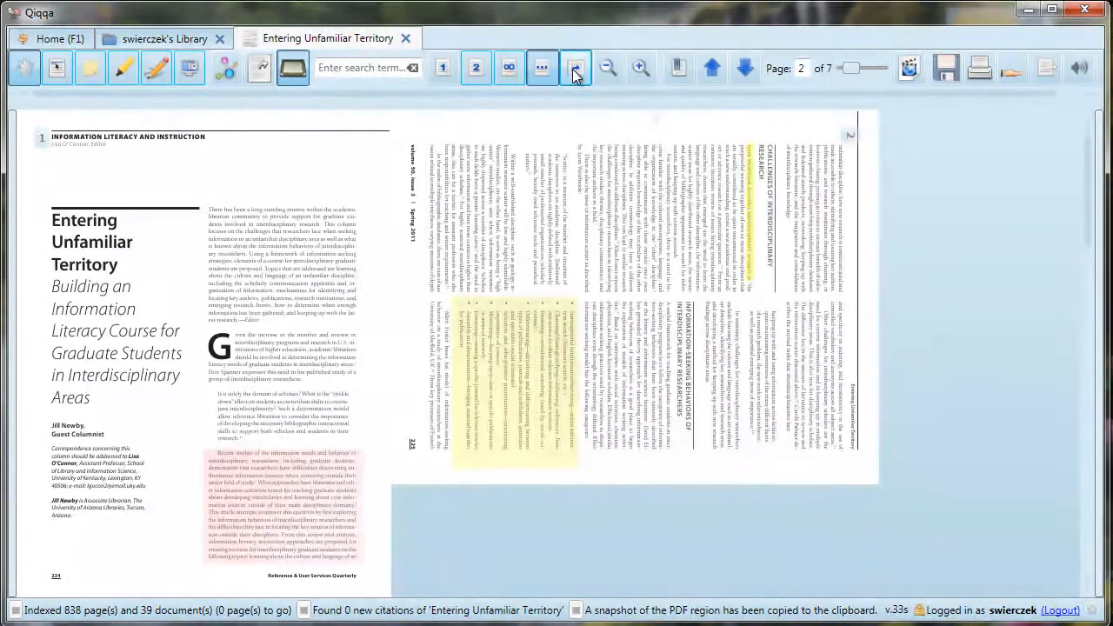
{"action": "left_click", "coordinate": [574, 72]}
{"action": "left_click", "coordinate": [574, 71]}
{"action": "left_click", "coordinate": [574, 71]}
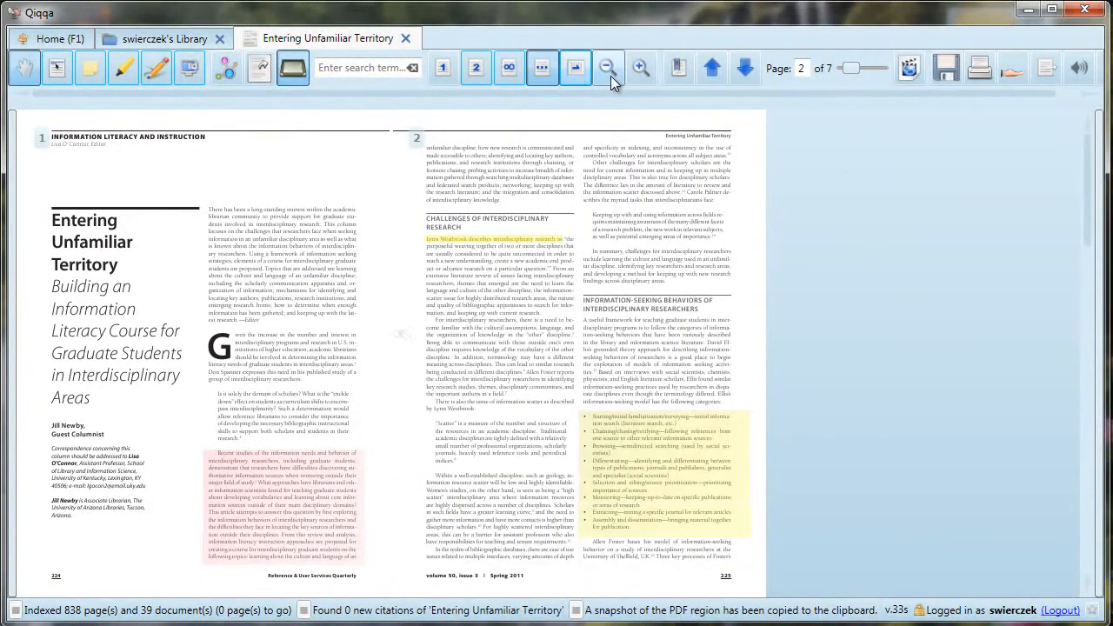
Step: Zoom the article out one level and back in to a larger page size
{"action": "left_click", "coordinate": [608, 69]}
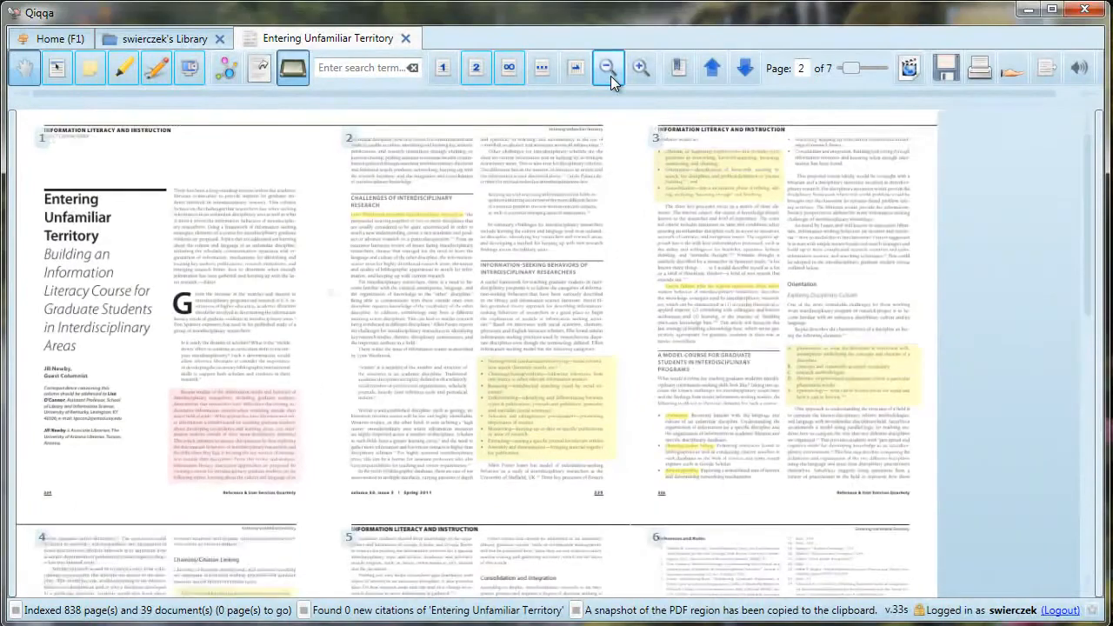
{"action": "left_click", "coordinate": [637, 75]}
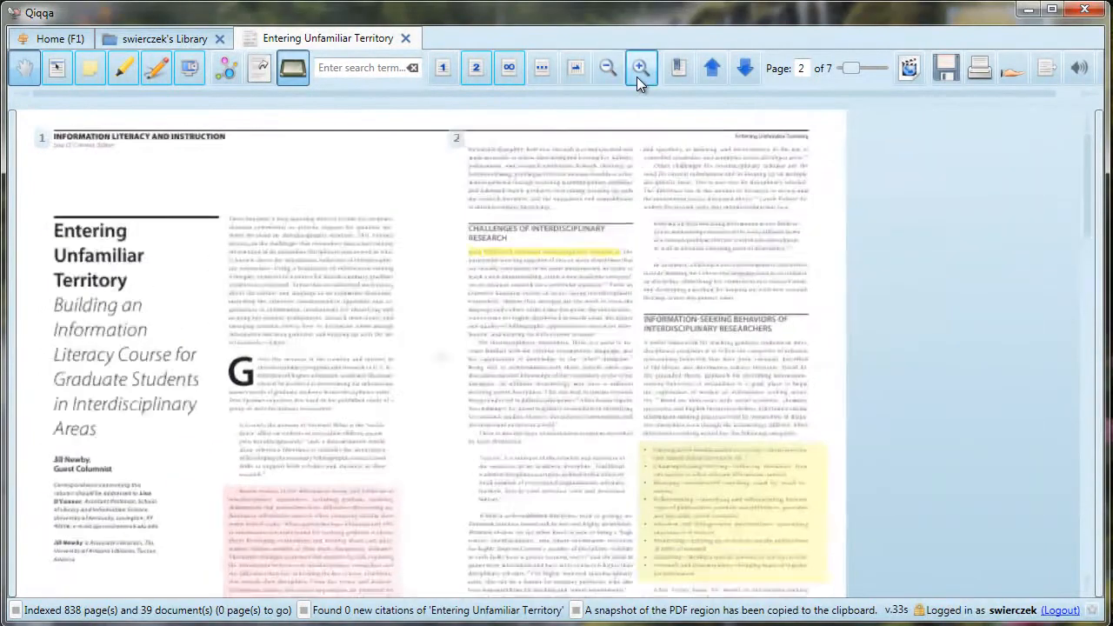
{"action": "left_click", "coordinate": [636, 77]}
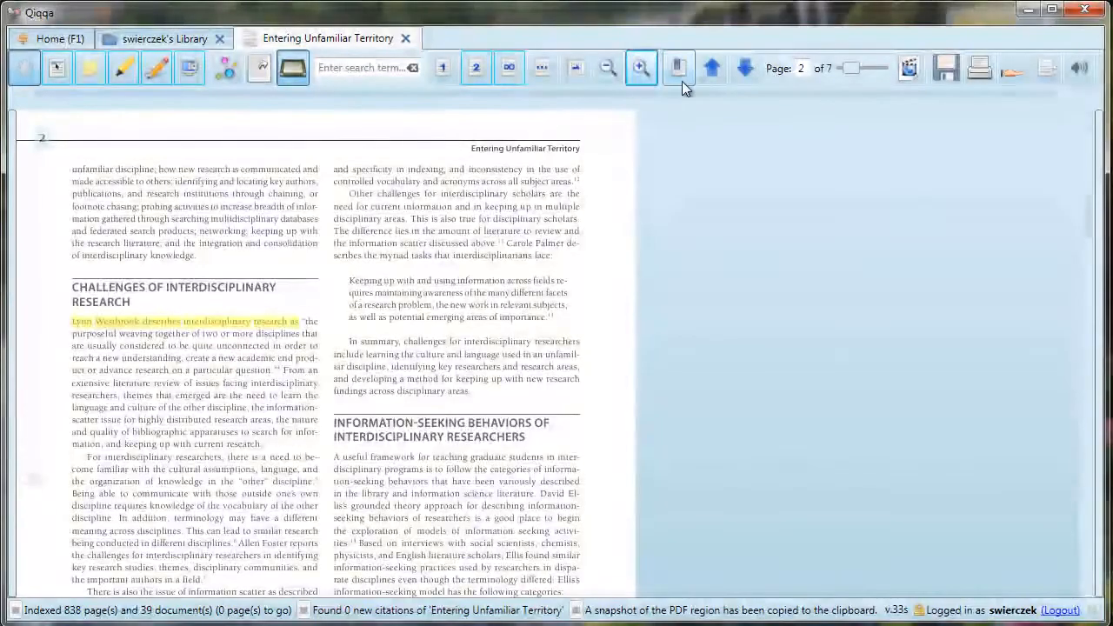
Step: Jump to the article's Conclusion section from its list of bookmarks and sections, and read through it
{"action": "left_click", "coordinate": [681, 73]}
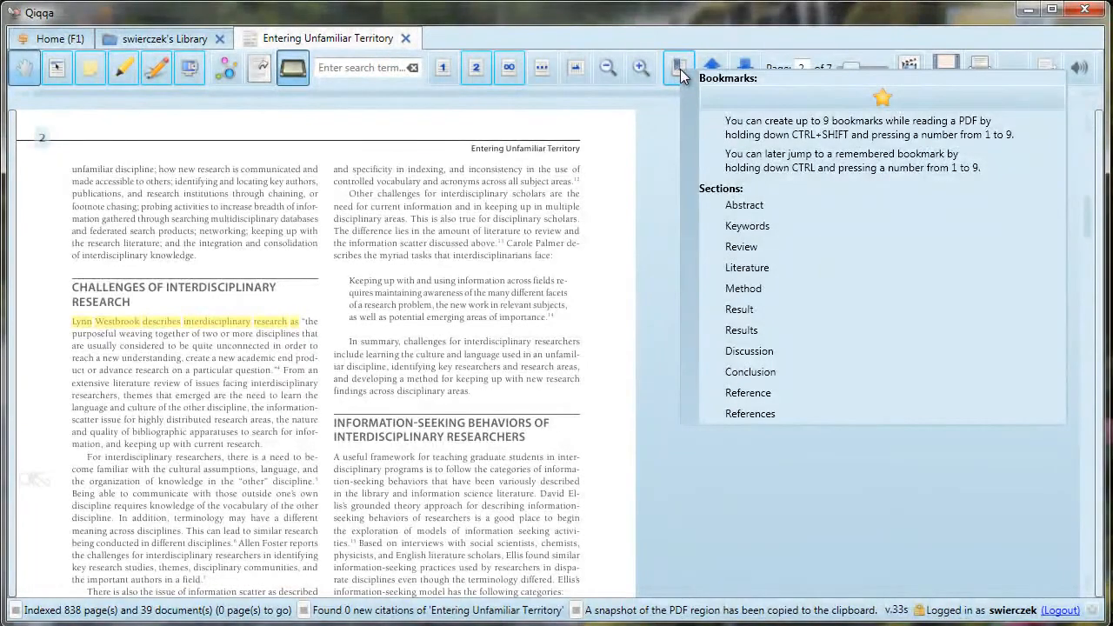
{"action": "left_click", "coordinate": [750, 372]}
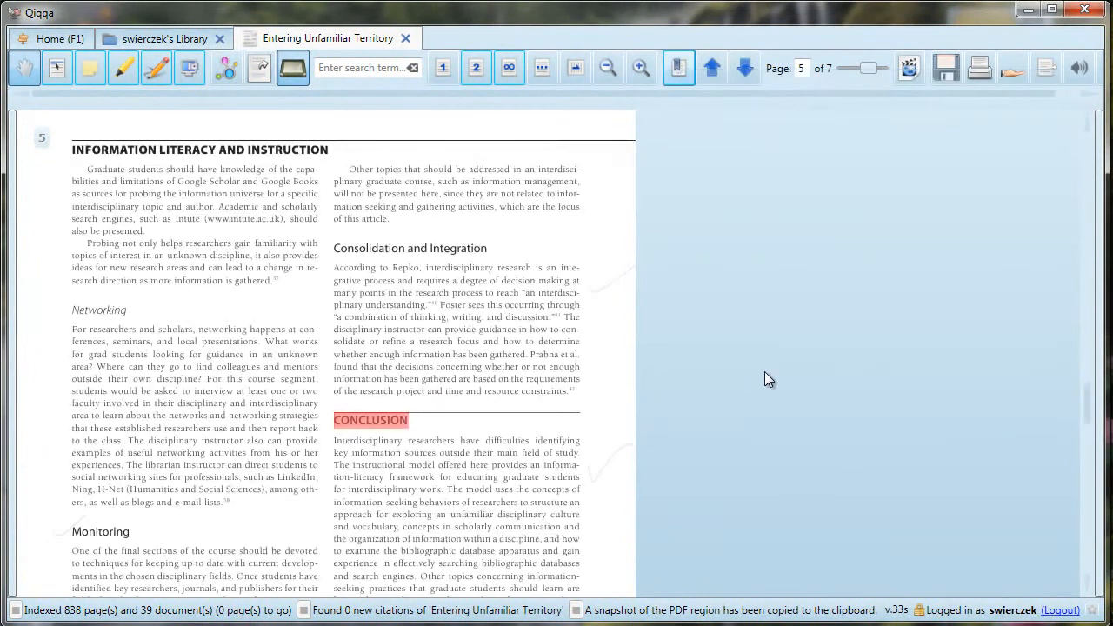
{"action": "scroll", "coordinate": [472, 430], "scroll_direction": "down", "scroll_amount": 3}
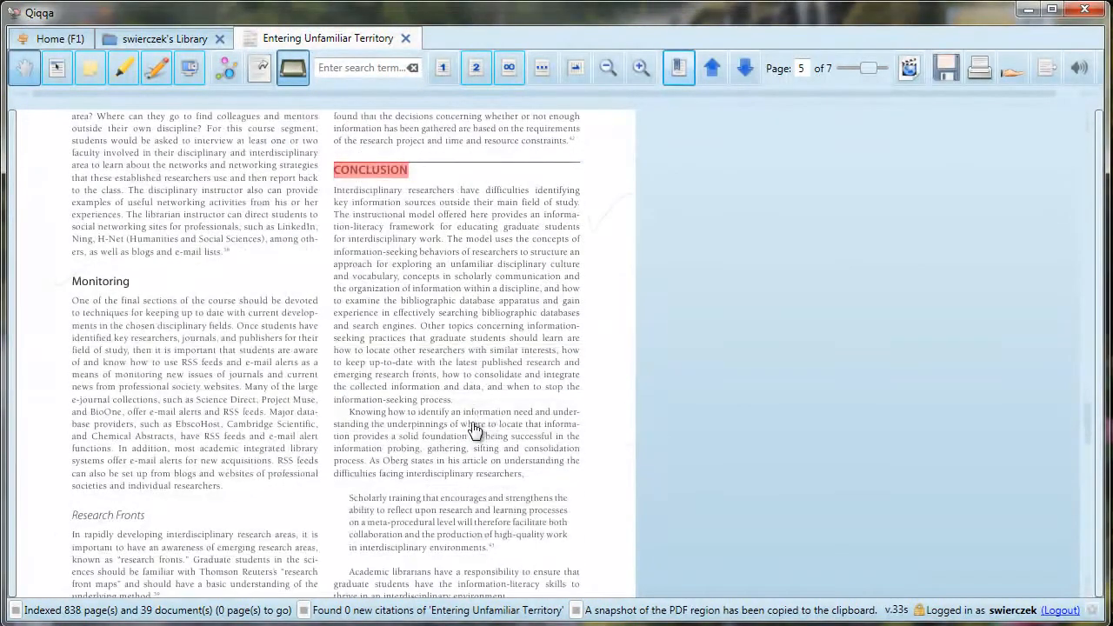
Step: Page back through the article to page 3, forward to page 4, and back again with the page slider
{"action": "left_click", "coordinate": [714, 78]}
{"action": "left_click", "coordinate": [713, 79]}
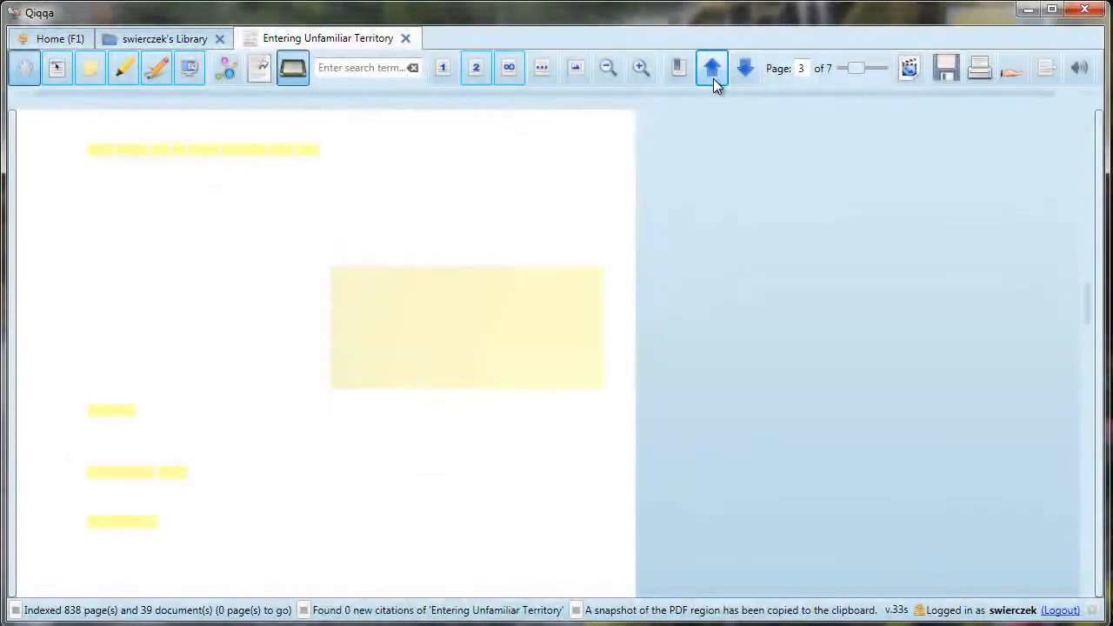
{"action": "left_click", "coordinate": [745, 76]}
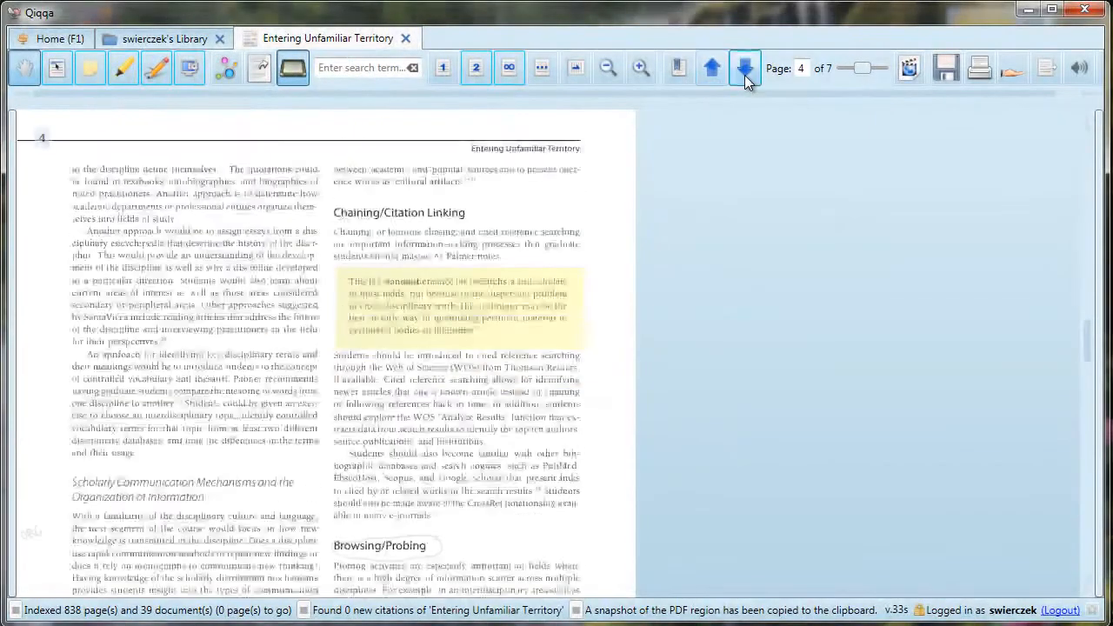
{"action": "left_click_drag", "start_coordinate": [865, 67], "coordinate": [856, 66]}
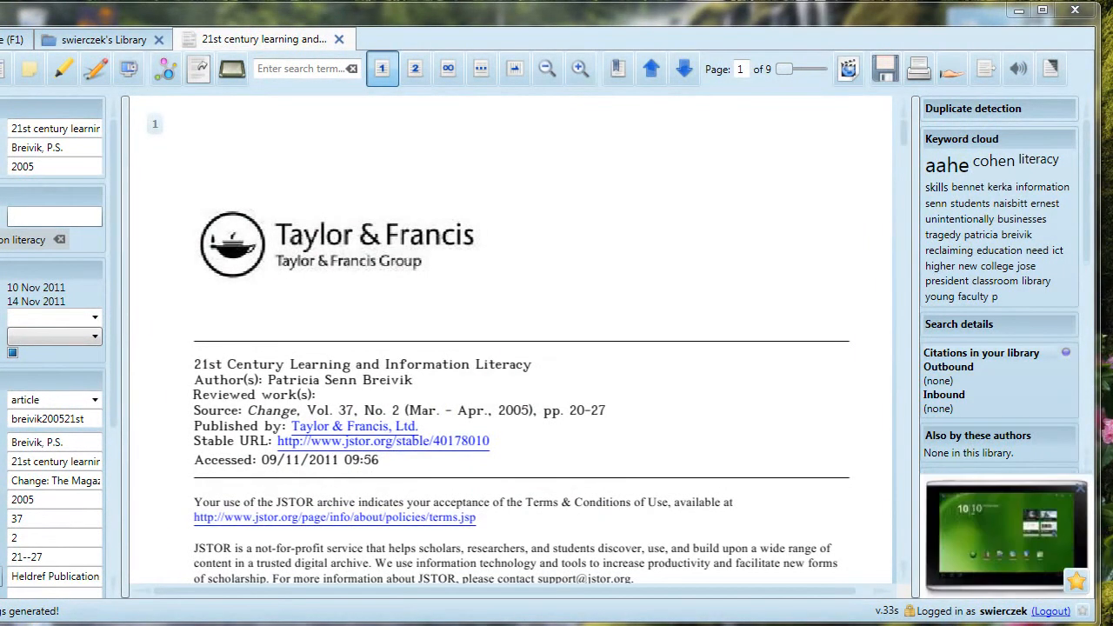
Step: Share the article "21st century learning and information literacy" online through a download link and close the sharing notice
{"action": "left_click", "coordinate": [889, 75]}
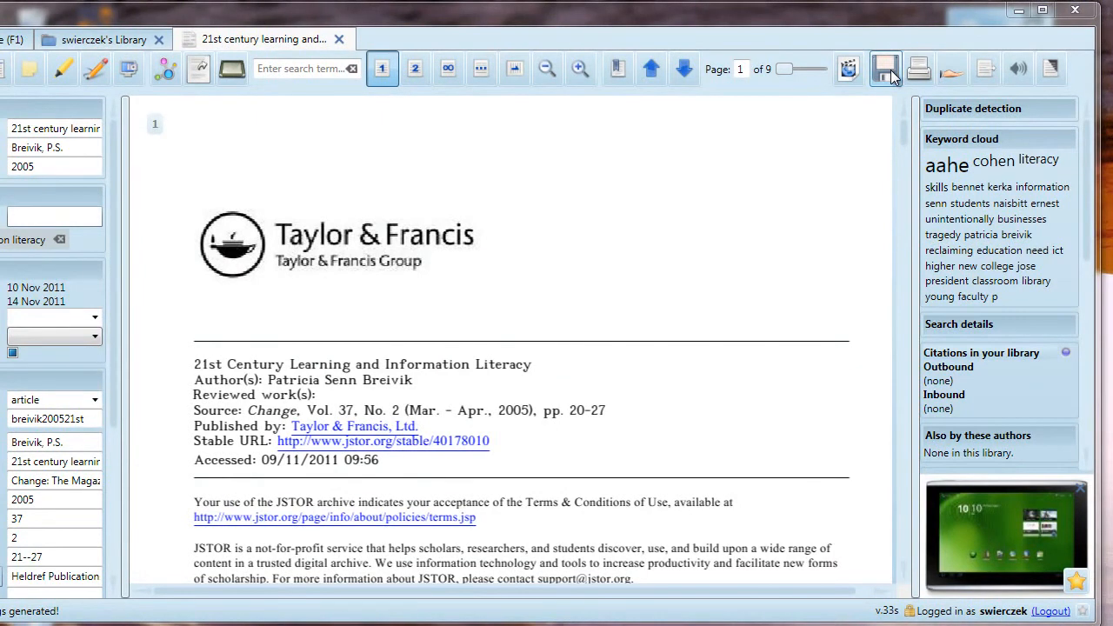
{"action": "left_click", "coordinate": [950, 78]}
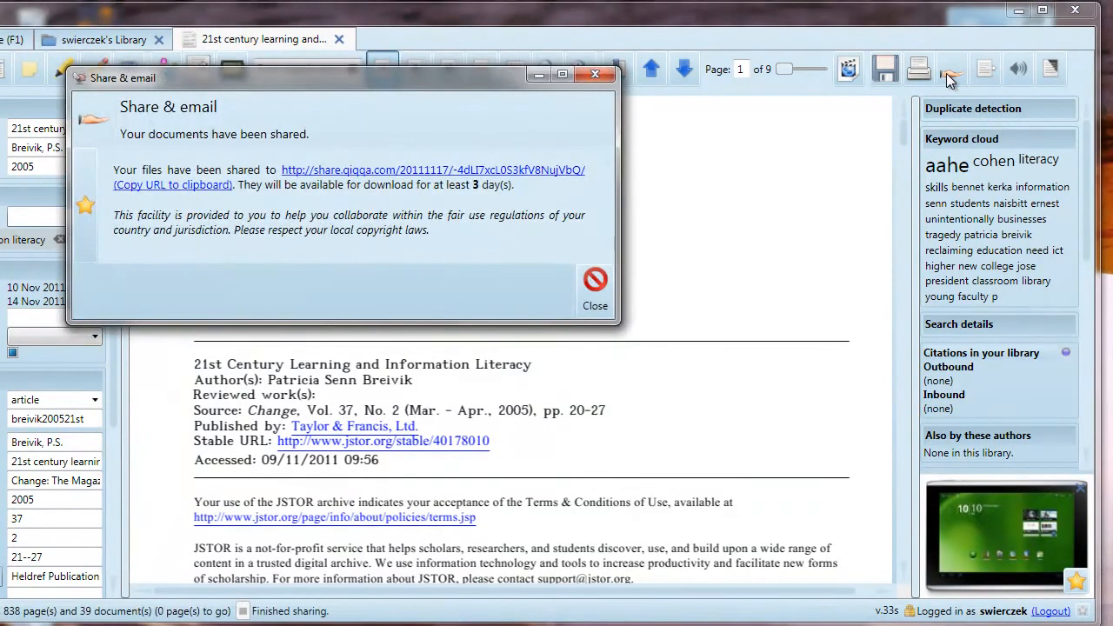
{"action": "left_click", "coordinate": [592, 284]}
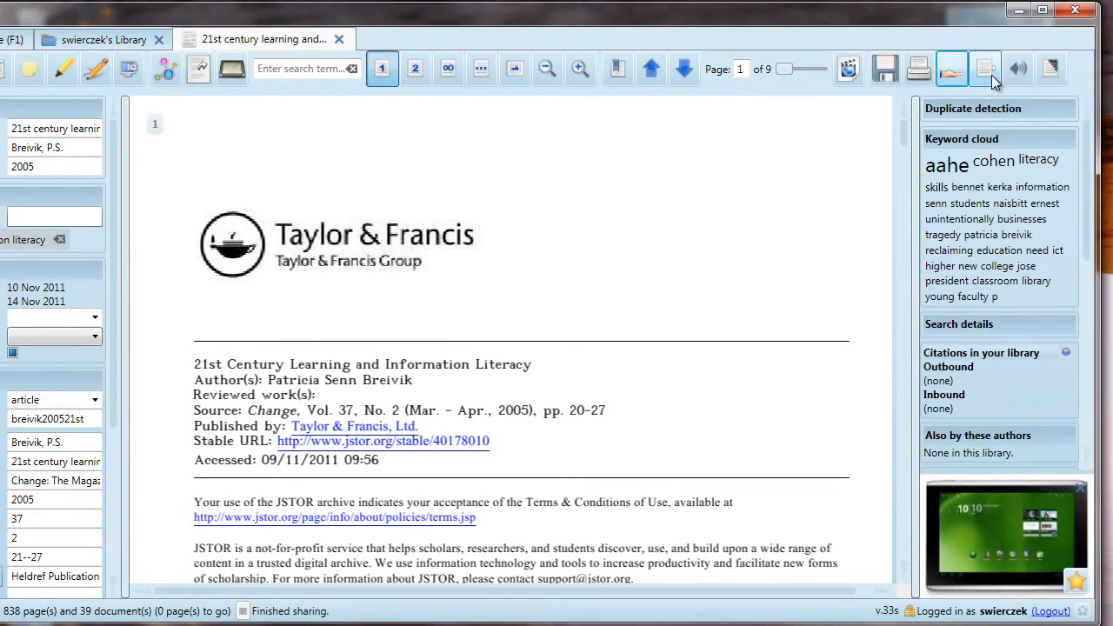
Step: Switch the article's inverted colours on and off twice, comparing white-on-black text with the normal page
{"action": "left_click", "coordinate": [1050, 76]}
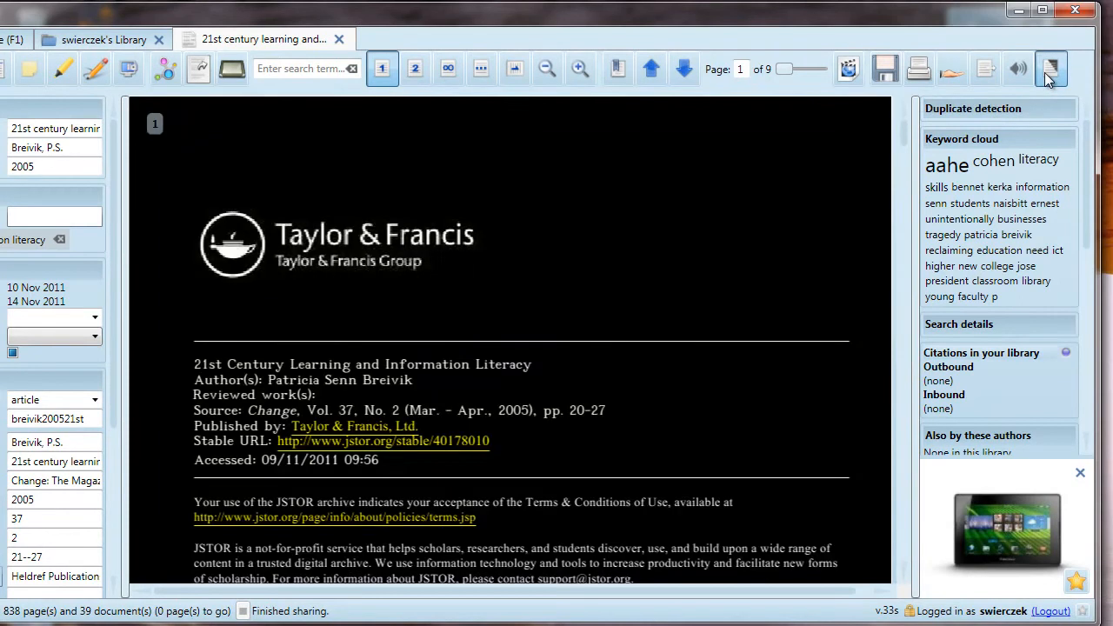
{"action": "left_click", "coordinate": [1049, 76]}
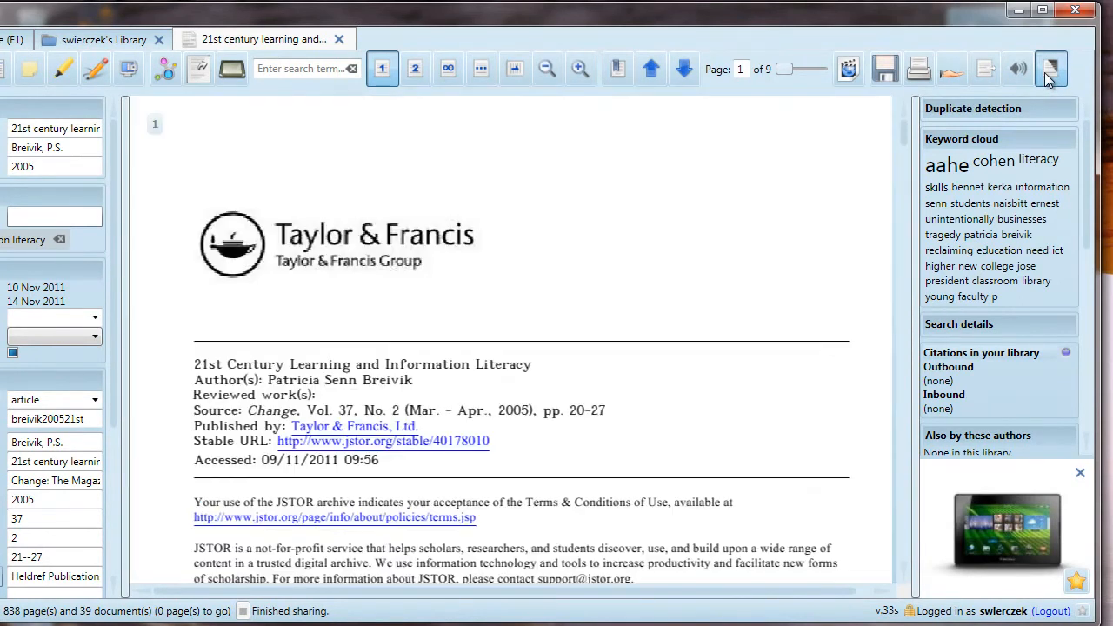
{"action": "left_click", "coordinate": [1049, 76]}
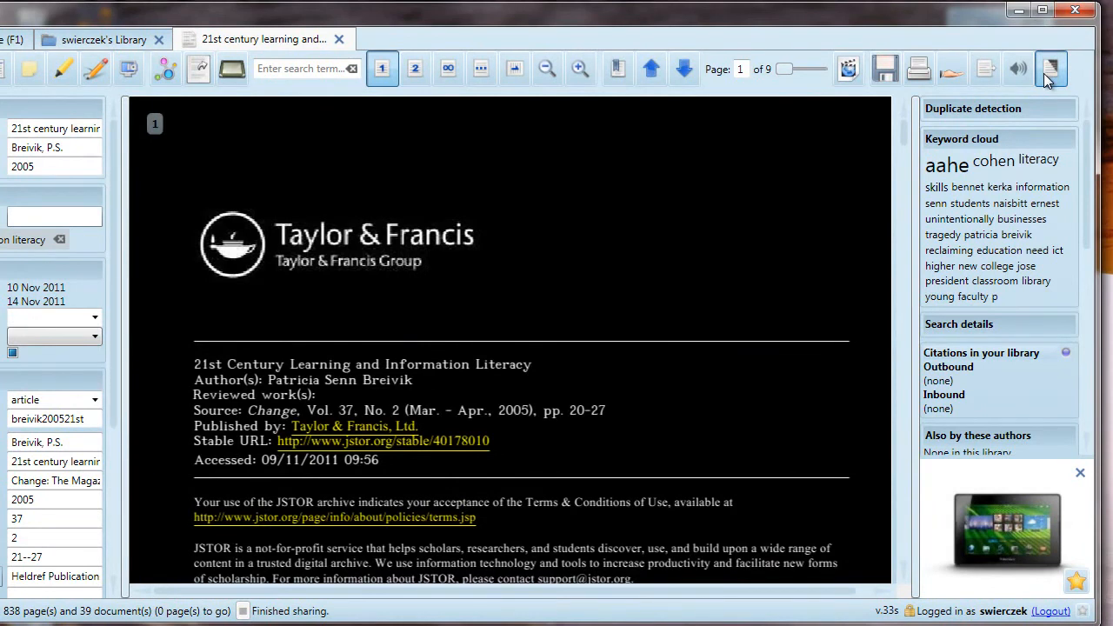
{"action": "left_click", "coordinate": [1050, 77]}
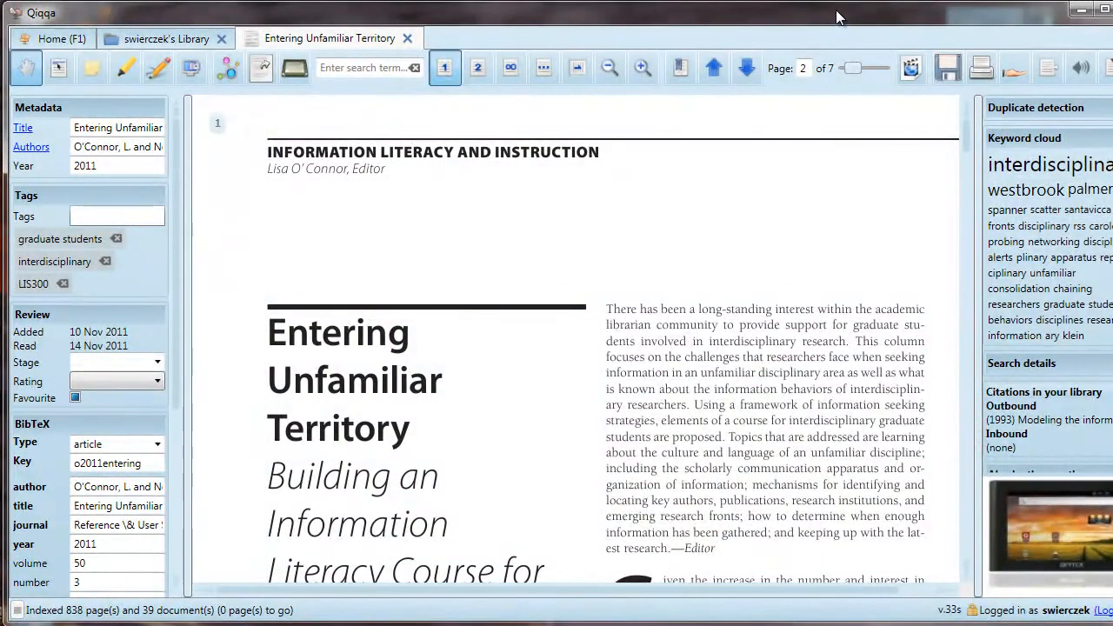
Step: Close the open article, filter the library by the tag "interdisciplinary", and remove the tag filter
{"action": "left_click", "coordinate": [407, 40]}
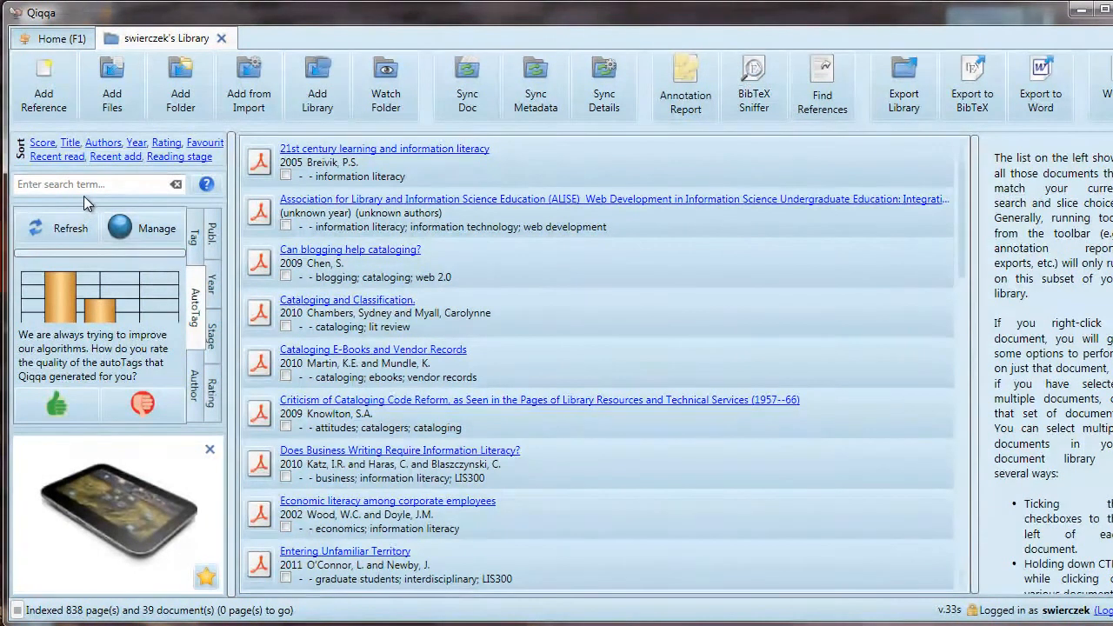
{"action": "left_click", "coordinate": [195, 233]}
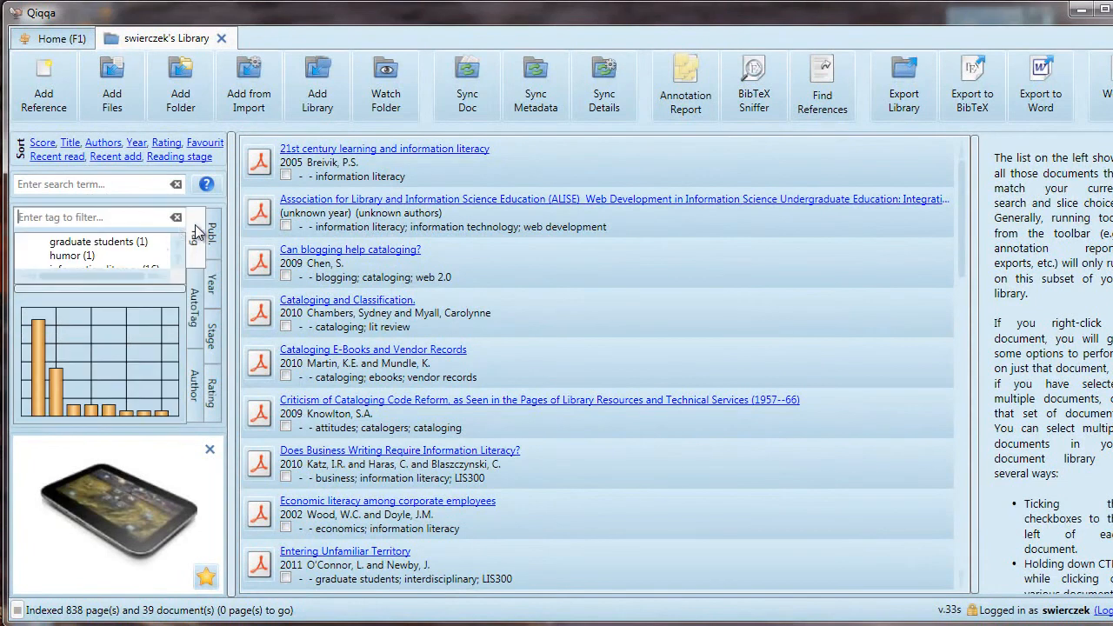
{"action": "scroll", "coordinate": [179, 257], "scroll_direction": "down", "scroll_amount": 2}
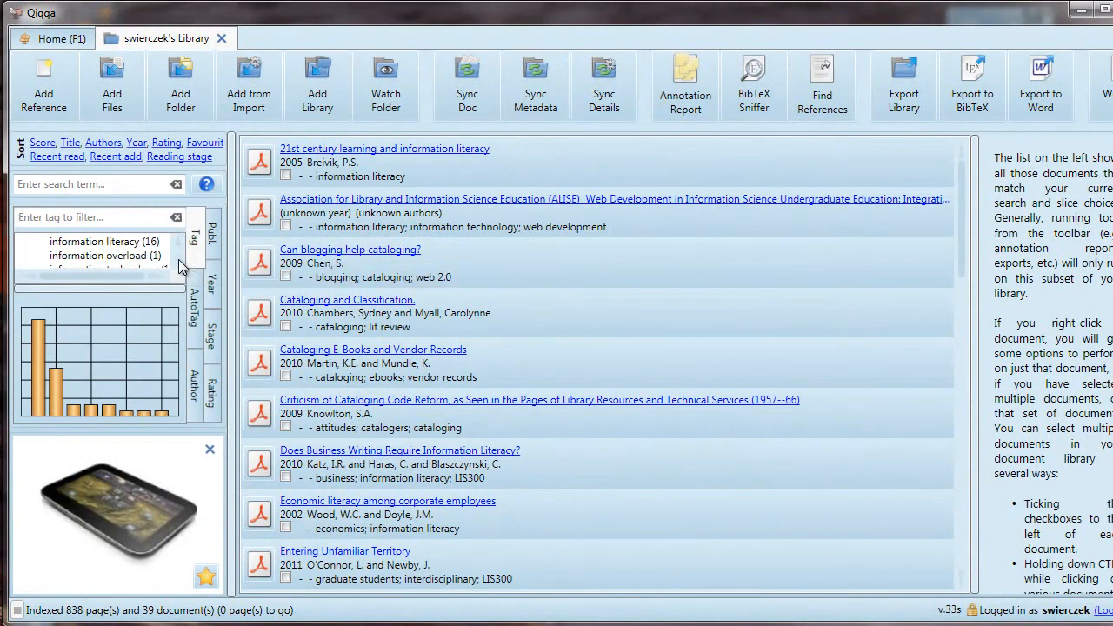
{"action": "scroll", "coordinate": [179, 264], "scroll_direction": "down", "scroll_amount": 1}
{"action": "left_click", "coordinate": [130, 255]}
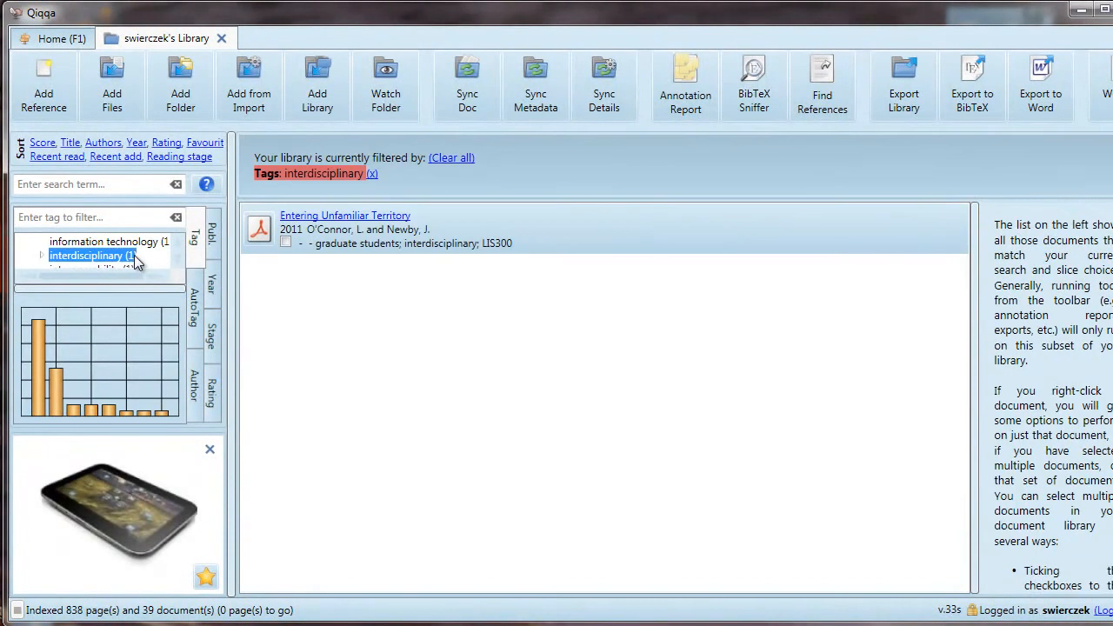
{"action": "left_click", "coordinate": [371, 173]}
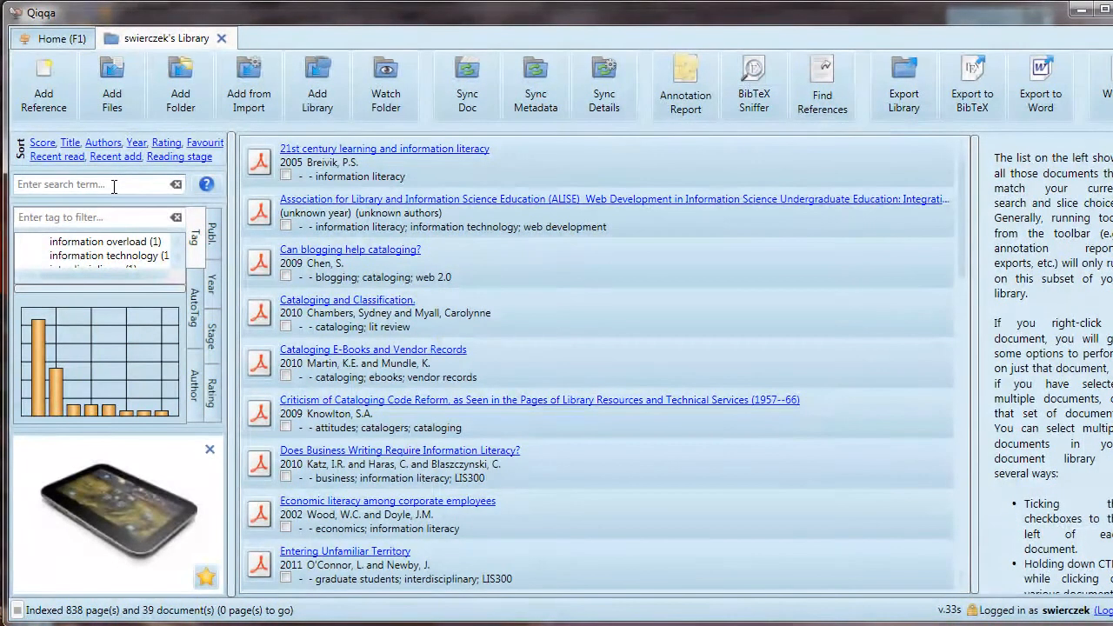
Step: Search the whole library for "interdisciplinary" and clear the search filter
{"action": "type", "text": "interdisciplinary"}
{"action": "key", "text": "Return"}
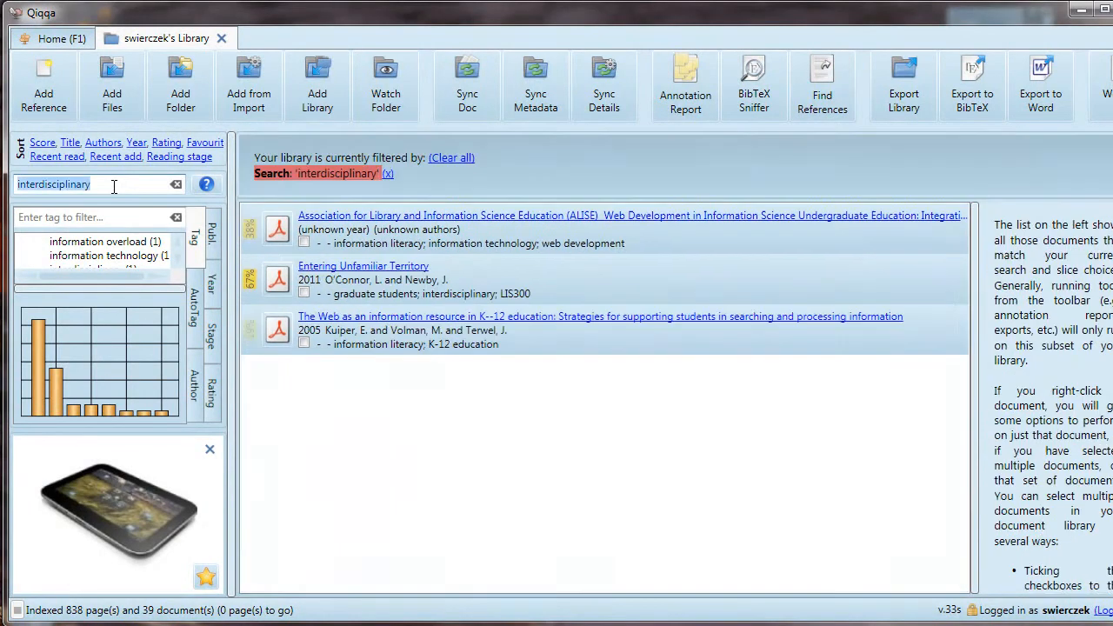
{"action": "left_click", "coordinate": [388, 174]}
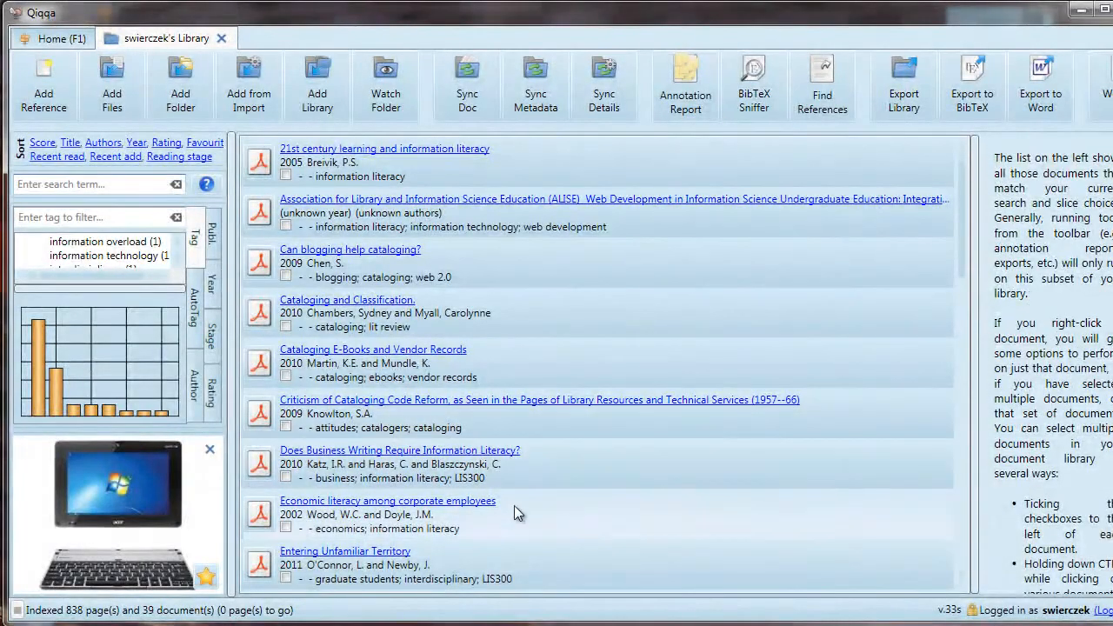
Step: Tick "Entering Unfamiliar Territory" in the library and generate an annotation report with all annotation tags selected
{"action": "left_click", "coordinate": [286, 580]}
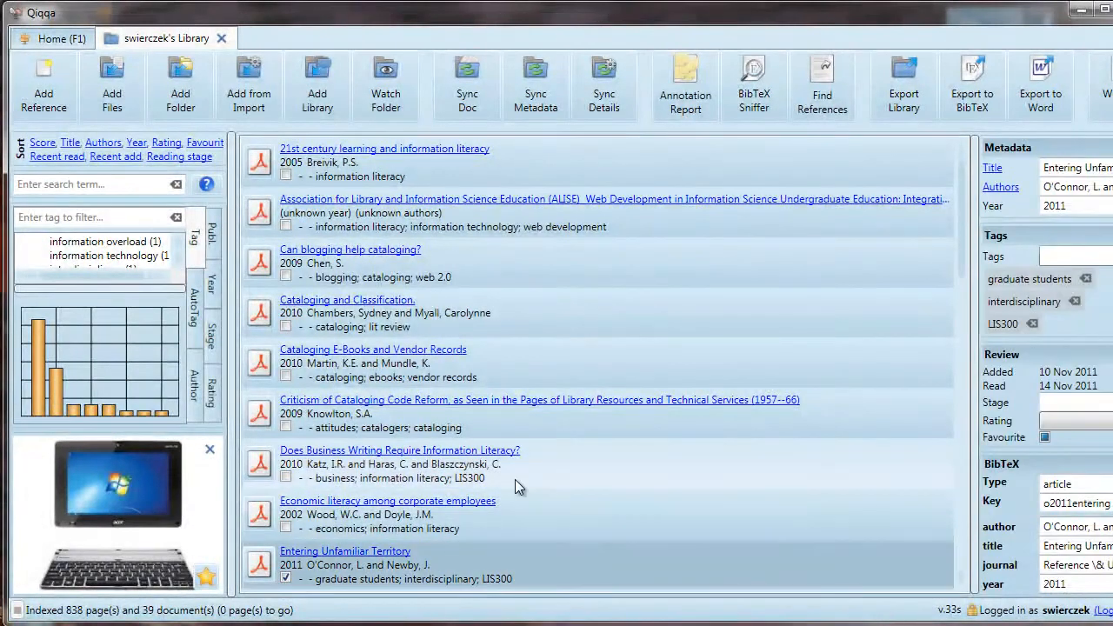
{"action": "scroll", "coordinate": [639, 483], "scroll_direction": "down", "scroll_amount": 2}
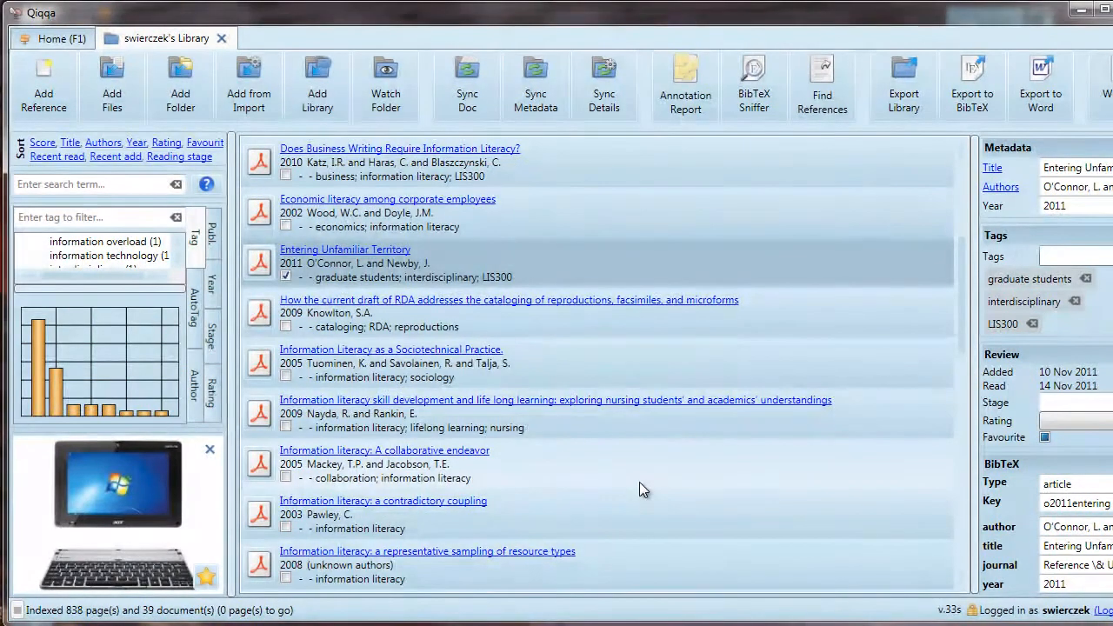
{"action": "scroll", "coordinate": [640, 483], "scroll_direction": "down", "scroll_amount": 3}
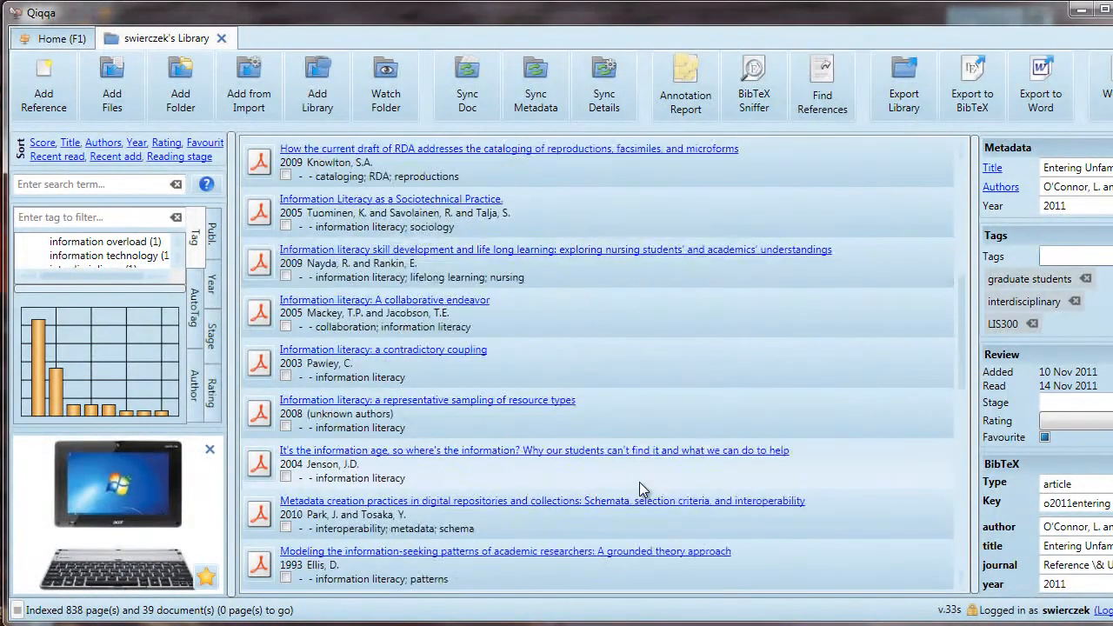
{"action": "scroll", "coordinate": [639, 483], "scroll_direction": "down", "scroll_amount": 1}
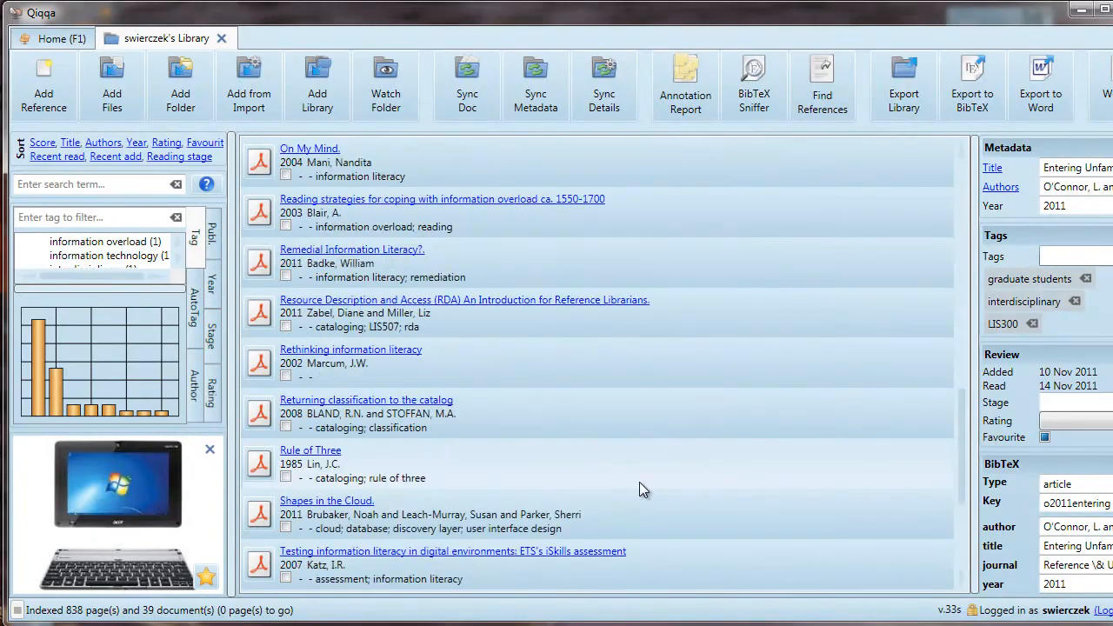
{"action": "scroll", "coordinate": [639, 482], "scroll_direction": "down", "scroll_amount": 1}
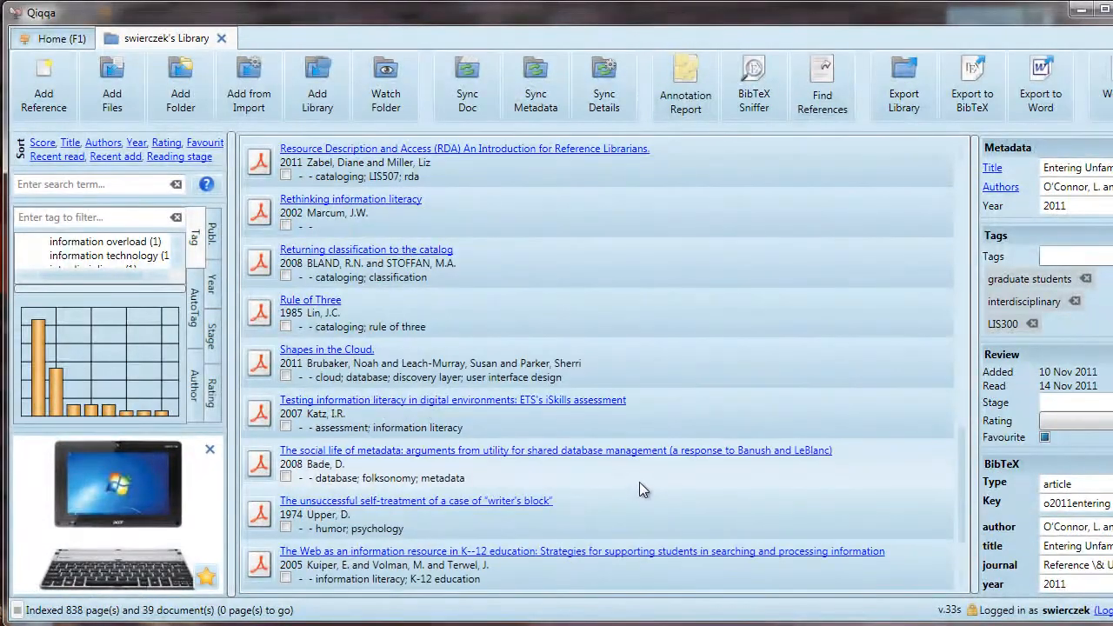
{"action": "scroll", "coordinate": [639, 483], "scroll_direction": "up", "scroll_amount": 7}
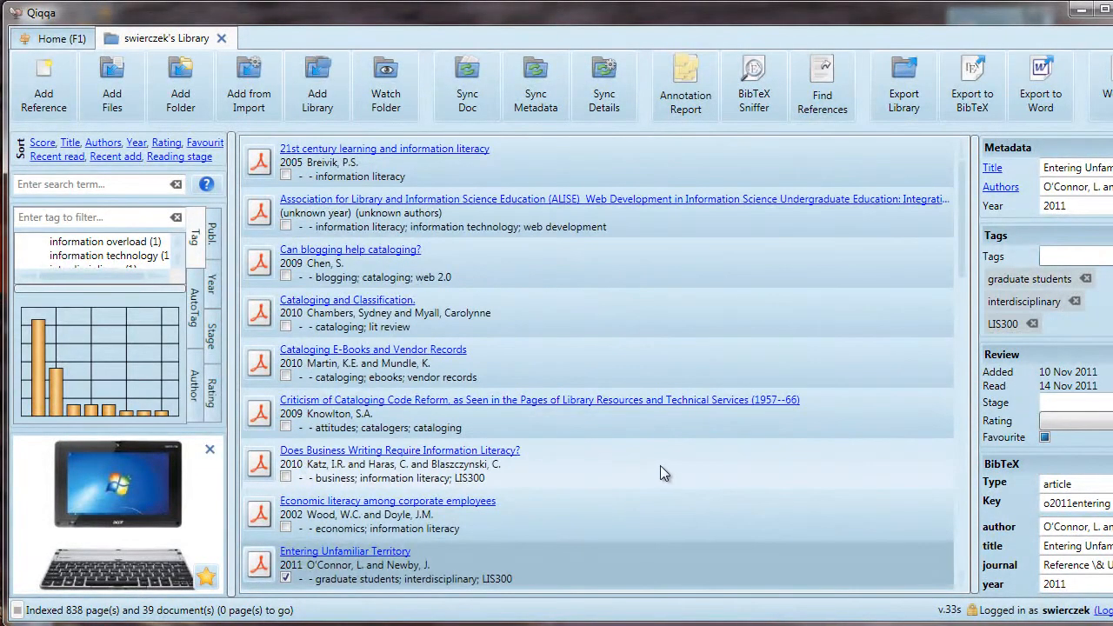
{"action": "left_click", "coordinate": [702, 87]}
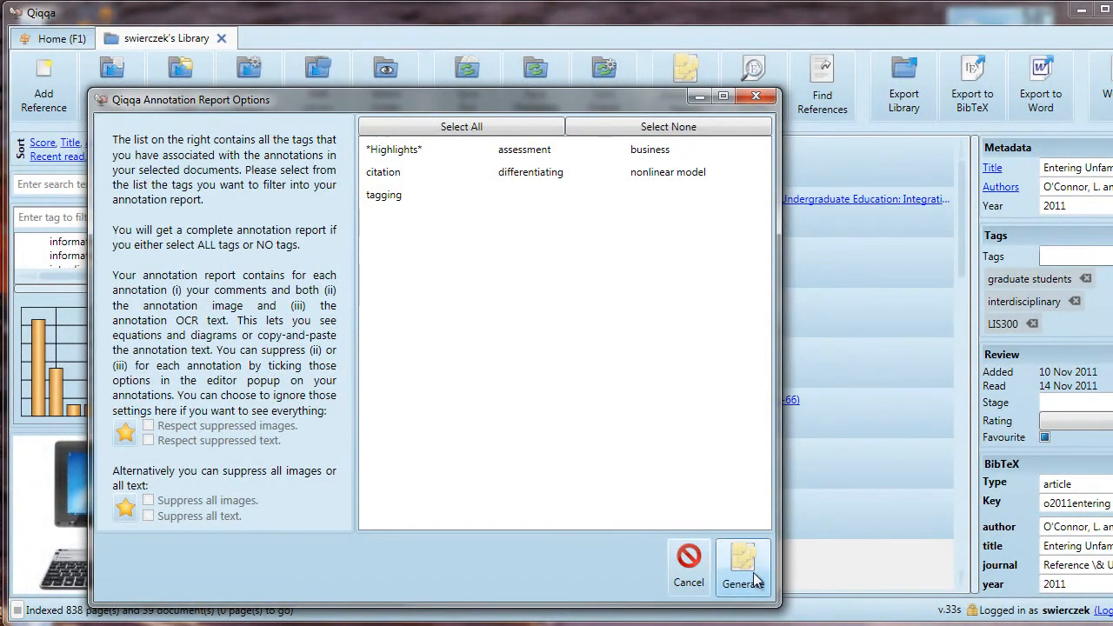
{"action": "left_click", "coordinate": [502, 131]}
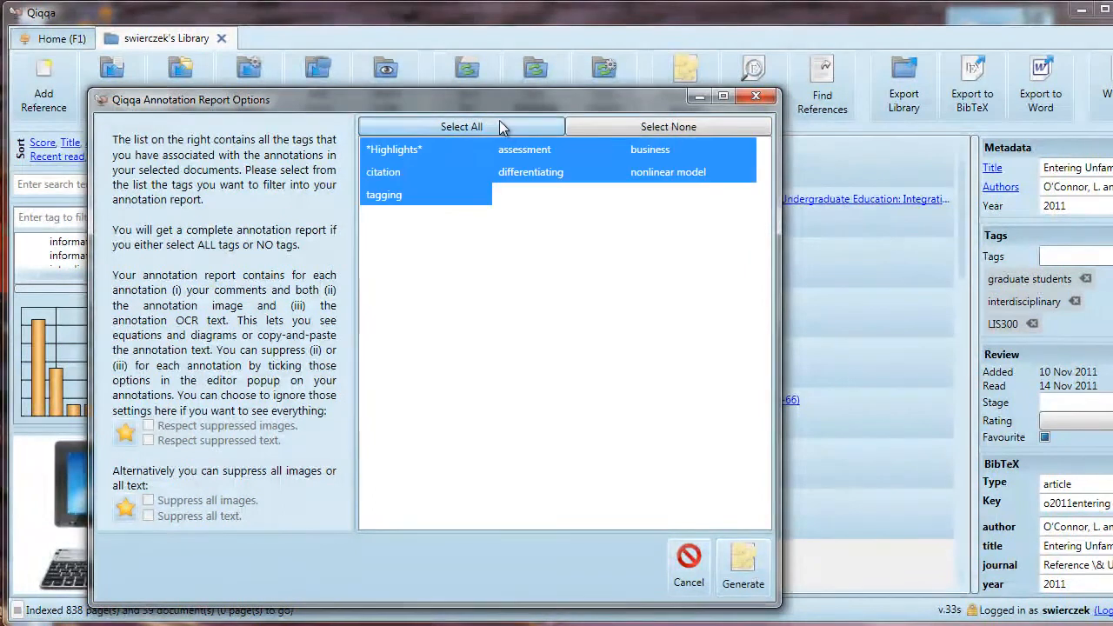
{"action": "left_click", "coordinate": [743, 579]}
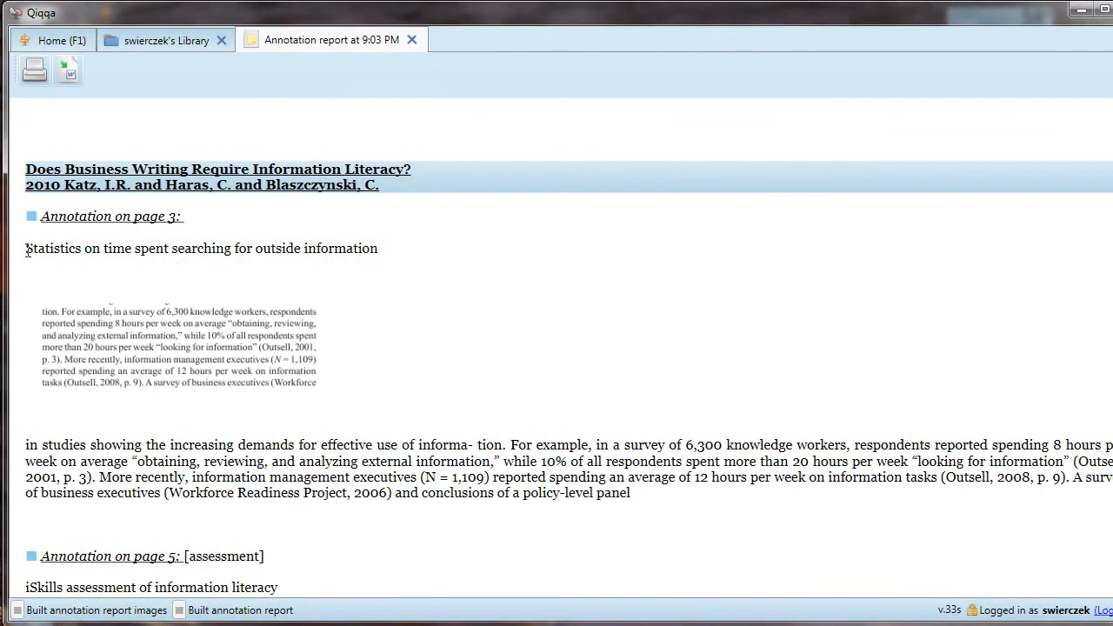
Step: Examine the comment, image and extracted text of the page 3 annotation in the report, and read on to the page 12 highlights
{"action": "left_click_drag", "start_coordinate": [26, 250], "coordinate": [422, 248]}
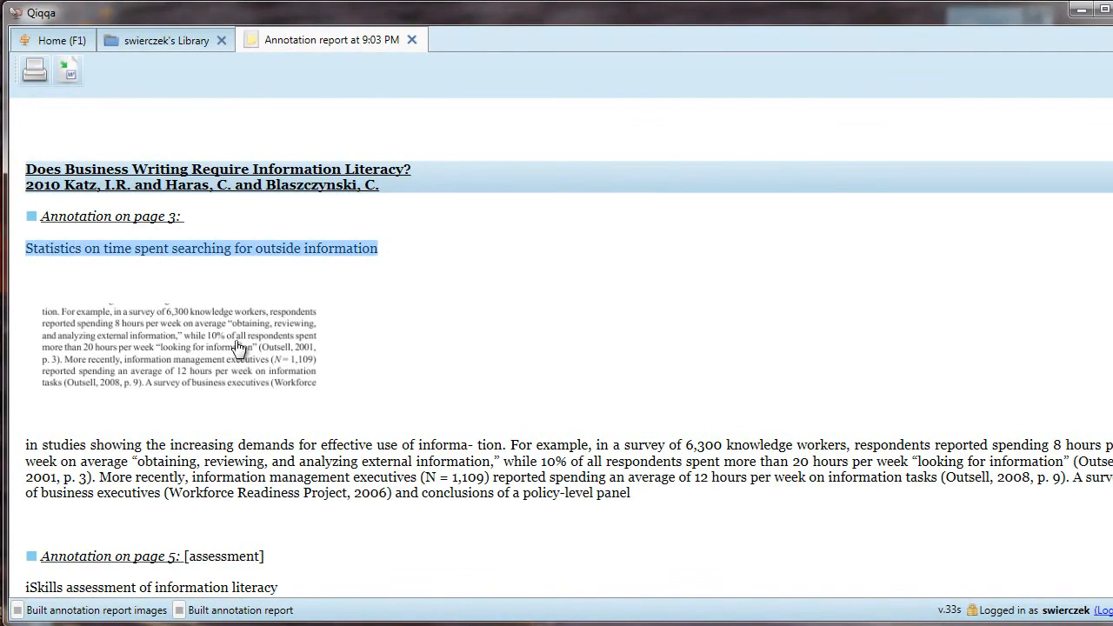
{"action": "left_click", "coordinate": [346, 474]}
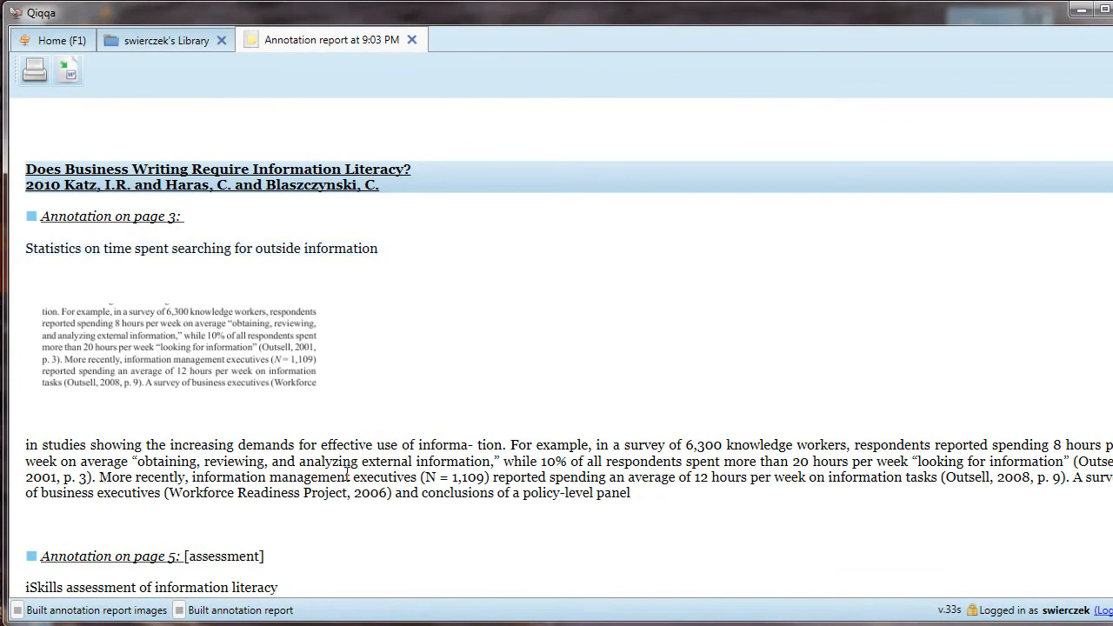
{"action": "scroll", "coordinate": [346, 474], "scroll_direction": "down", "scroll_amount": 1}
{"action": "left_click_drag", "start_coordinate": [650, 432], "coordinate": [2, 398]}
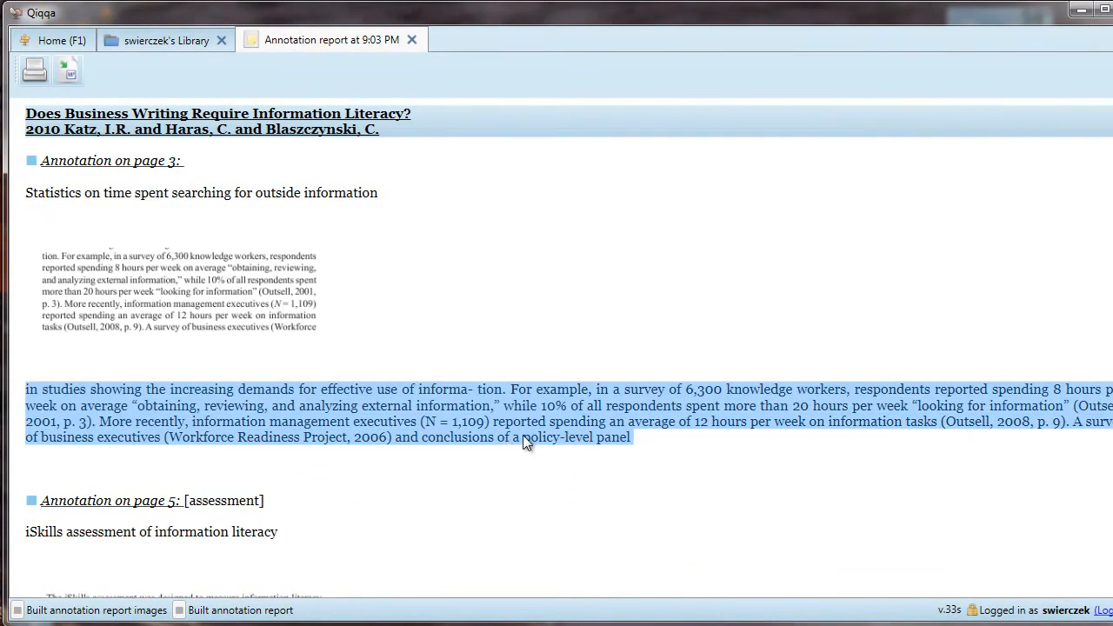
{"action": "left_click", "coordinate": [652, 462]}
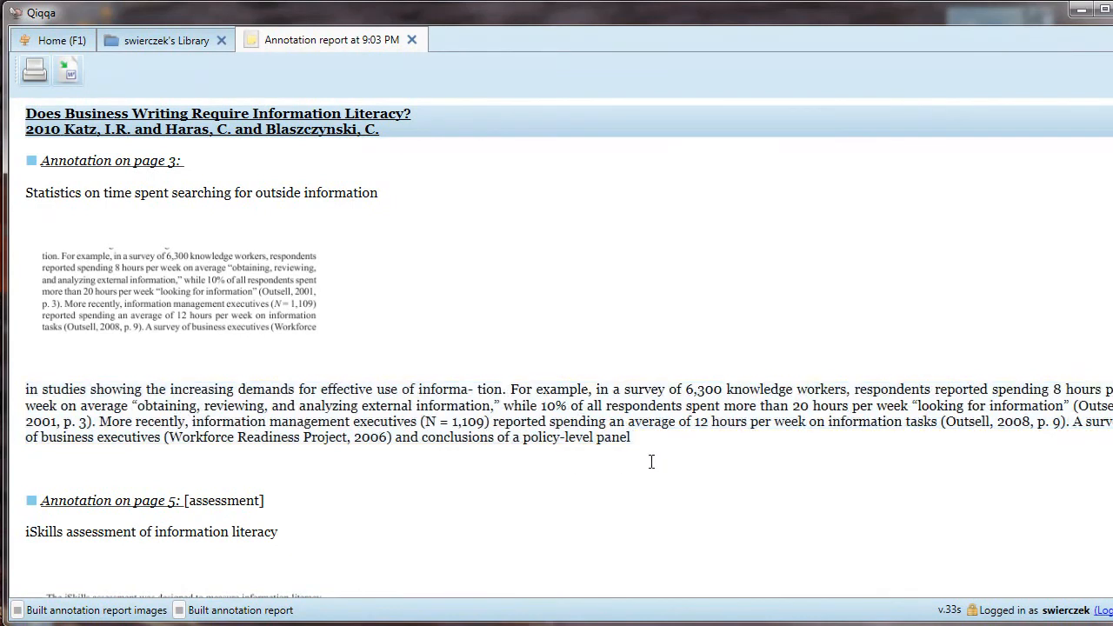
{"action": "scroll", "coordinate": [582, 487], "scroll_direction": "down", "scroll_amount": 3}
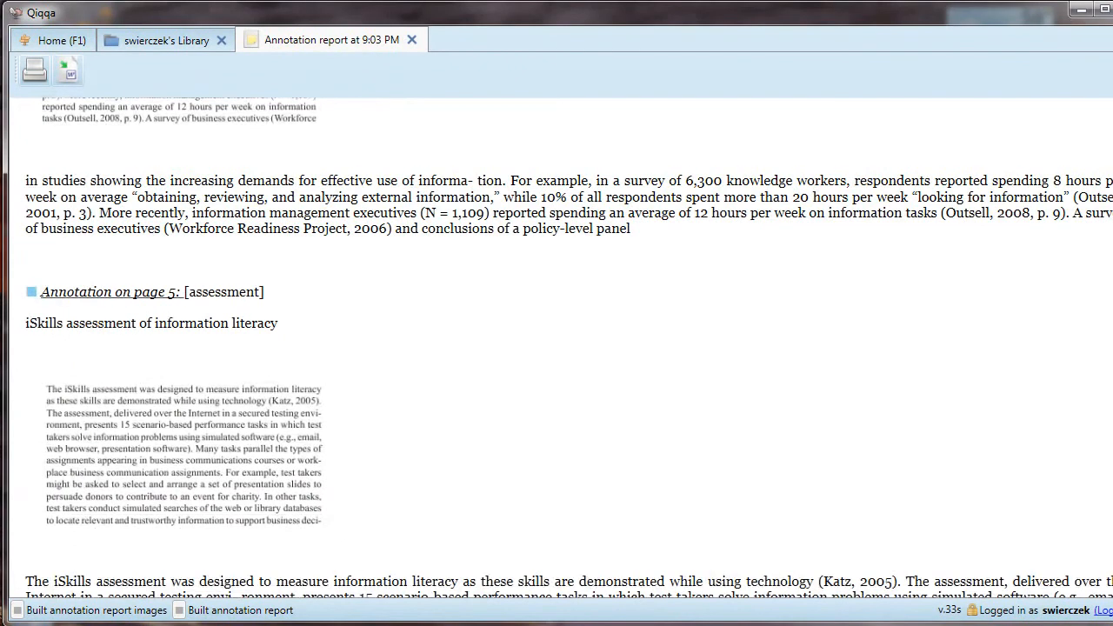
{"action": "scroll", "coordinate": [568, 348], "scroll_direction": "down", "scroll_amount": 15}
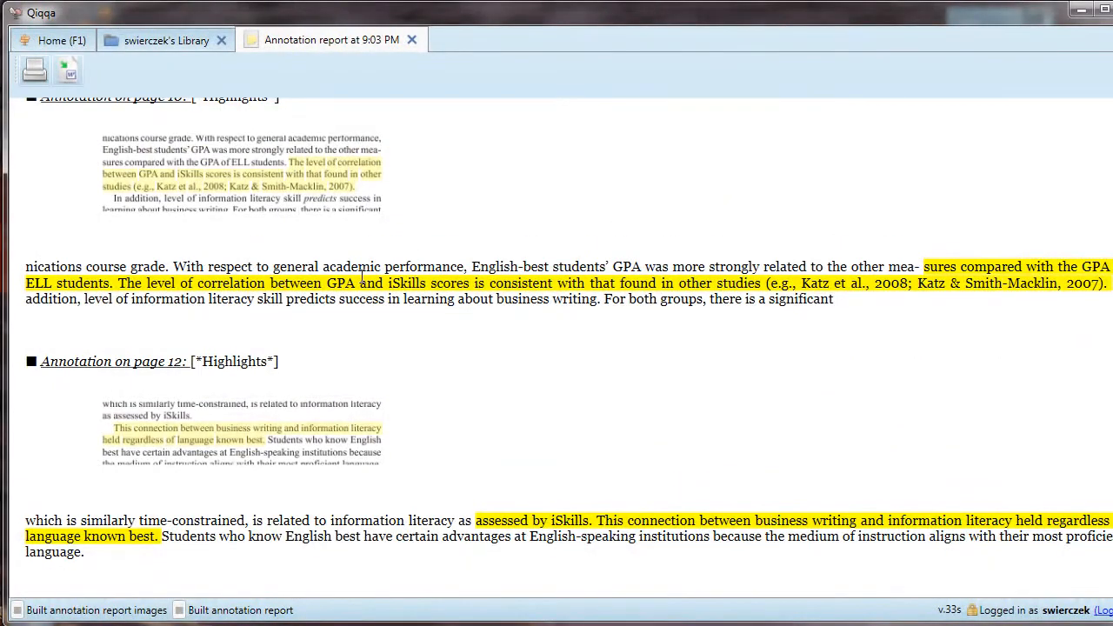
Step: Open the source article from a page 12 highlight, view its highlighted passages, and return to the report to read on to "Entering Unfamiliar Territory"
{"action": "left_click", "coordinate": [257, 435]}
{"action": "scroll", "coordinate": [496, 424], "scroll_direction": "down", "scroll_amount": 10}
{"action": "scroll", "coordinate": [498, 420], "scroll_direction": "up", "scroll_amount": 18}
{"action": "scroll", "coordinate": [498, 420], "scroll_direction": "up", "scroll_amount": 3}
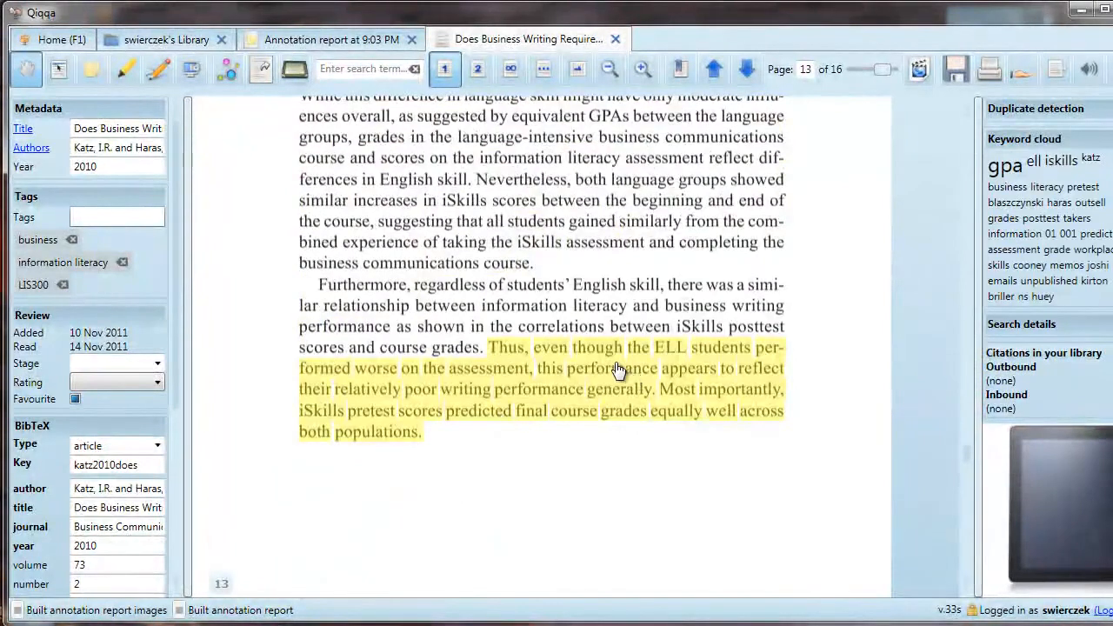
{"action": "left_click", "coordinate": [353, 43]}
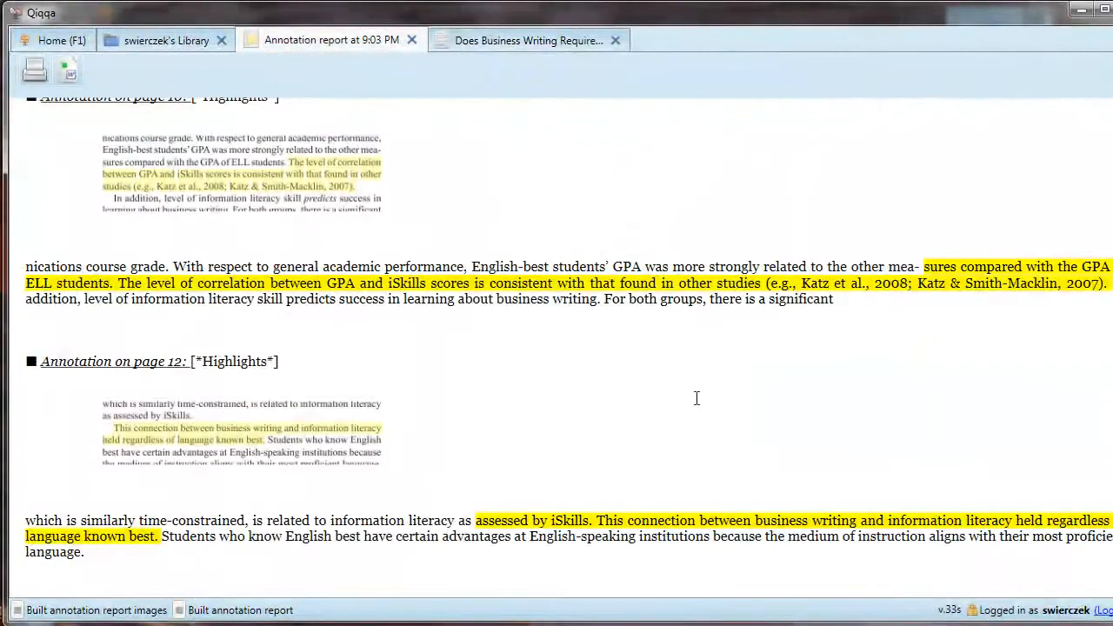
{"action": "scroll", "coordinate": [703, 415], "scroll_direction": "down", "scroll_amount": 3}
{"action": "scroll", "coordinate": [705, 416], "scroll_direction": "down", "scroll_amount": 9}
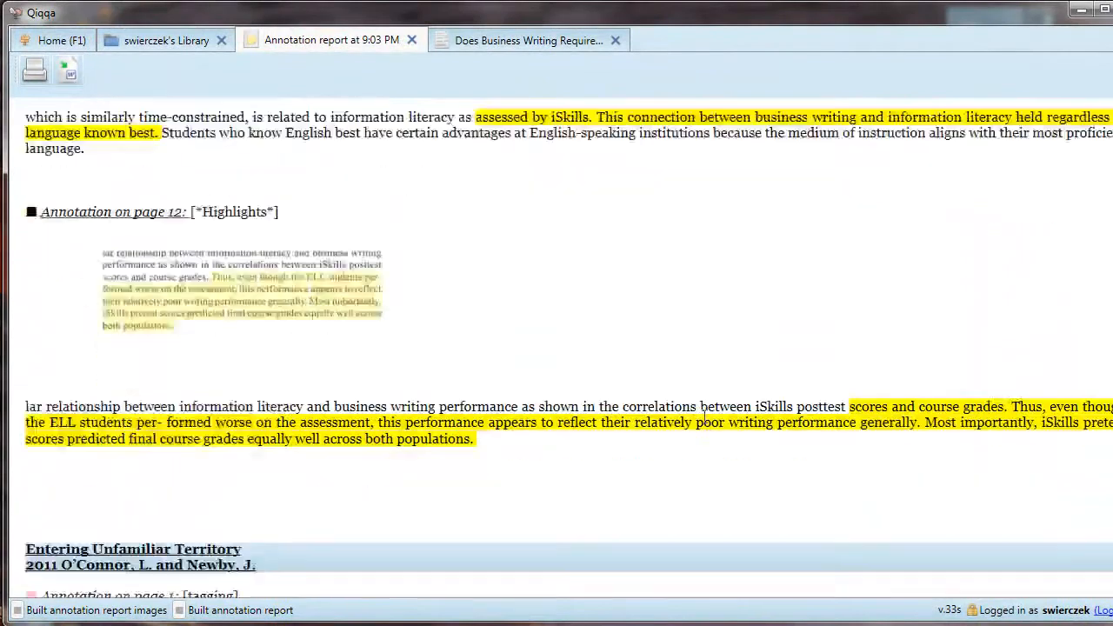
Step: View the "Entering Unfamiliar Territory" annotations in the report and export the annotation report to Word
{"action": "scroll", "coordinate": [692, 403], "scroll_direction": "down", "scroll_amount": 5}
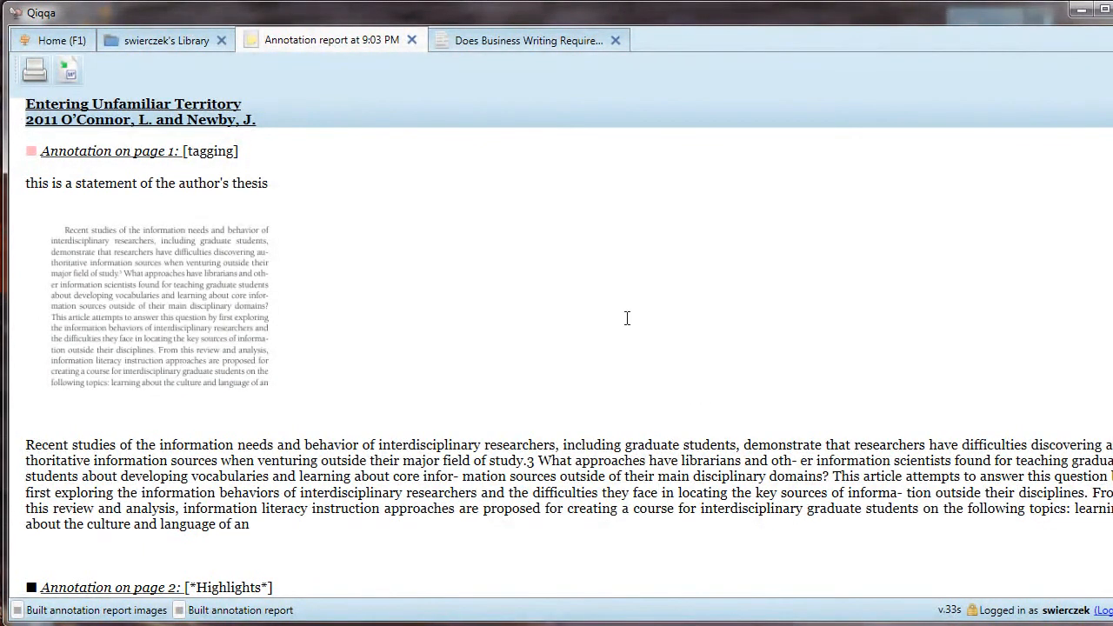
{"action": "left_click", "coordinate": [68, 67]}
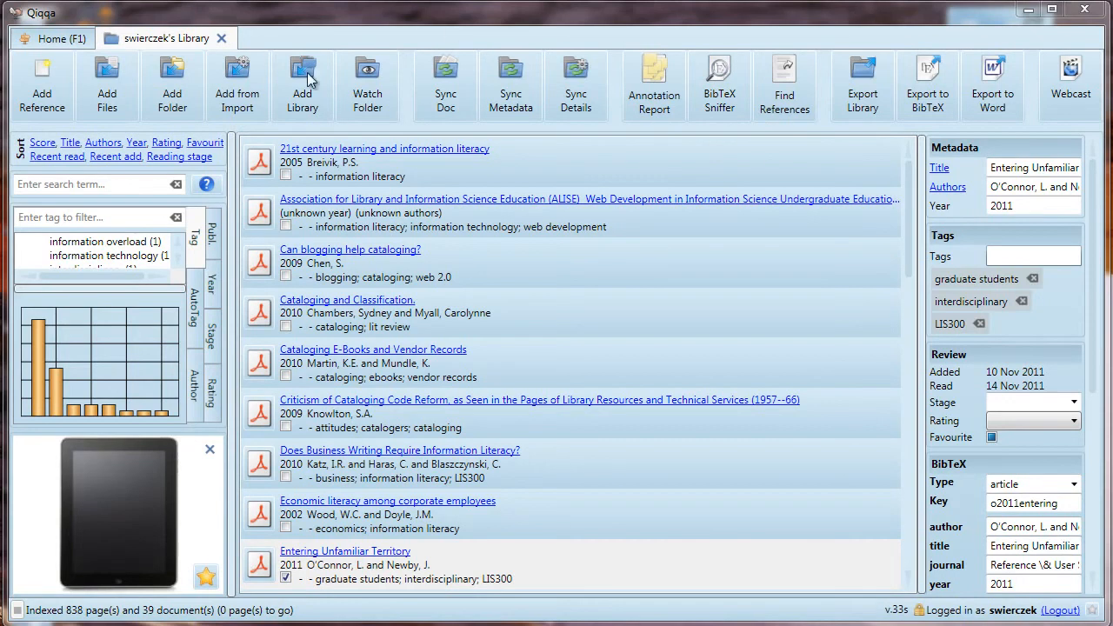
Step: Open the library's online web version in Firefox from the home page and look over its documents
{"action": "left_click", "coordinate": [61, 40]}
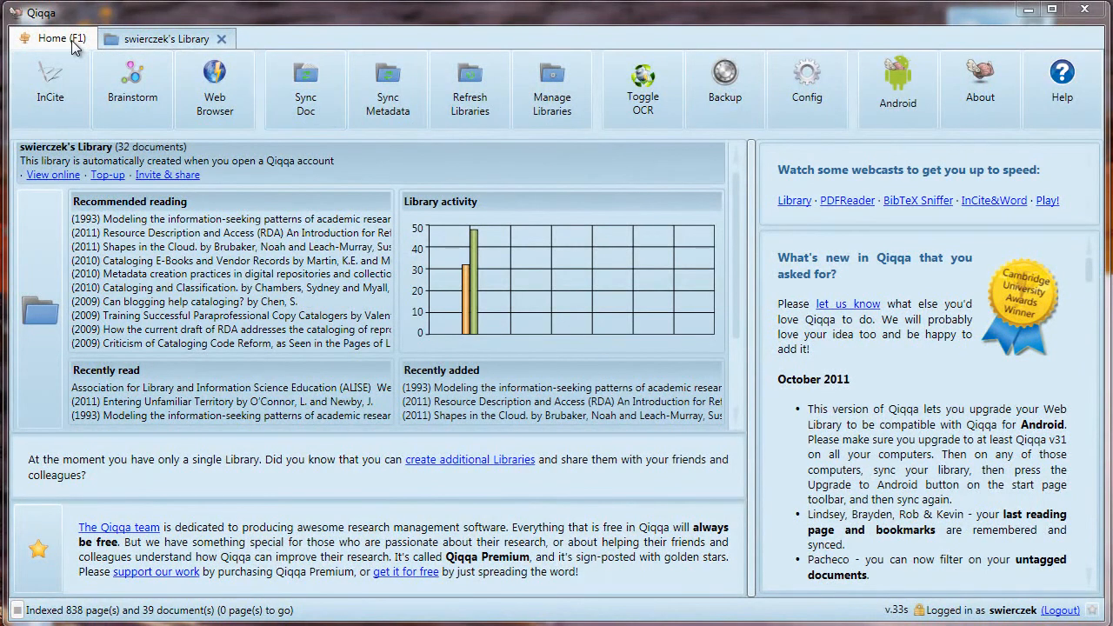
{"action": "left_click", "coordinate": [42, 176]}
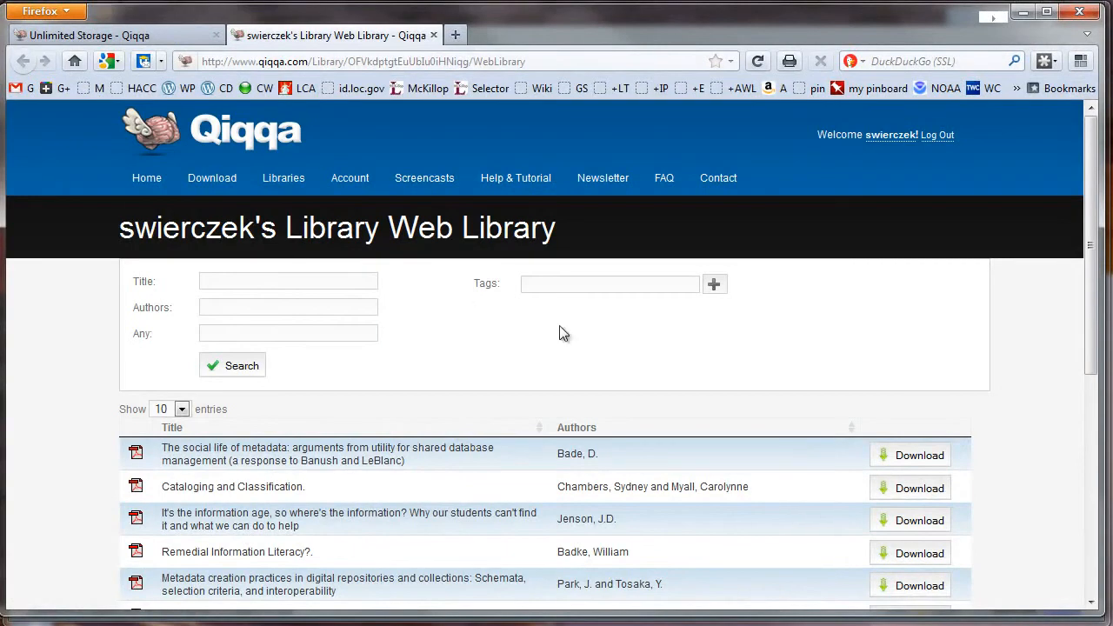
{"action": "scroll", "coordinate": [1009, 375], "scroll_direction": "down", "scroll_amount": 2}
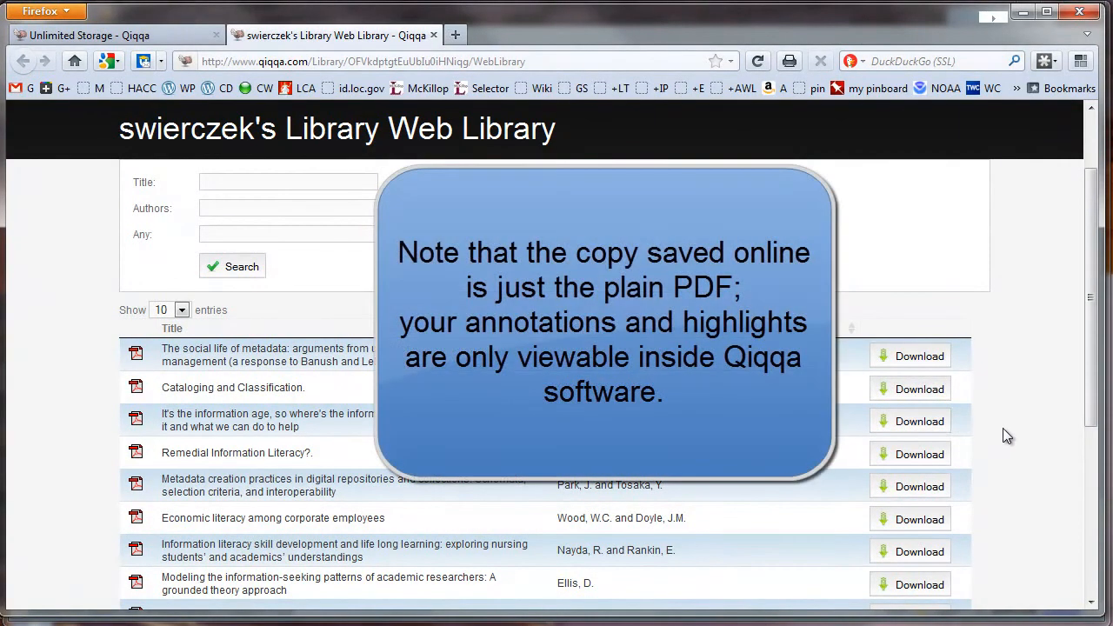
{"action": "scroll", "coordinate": [1004, 428], "scroll_direction": "up", "scroll_amount": 2}
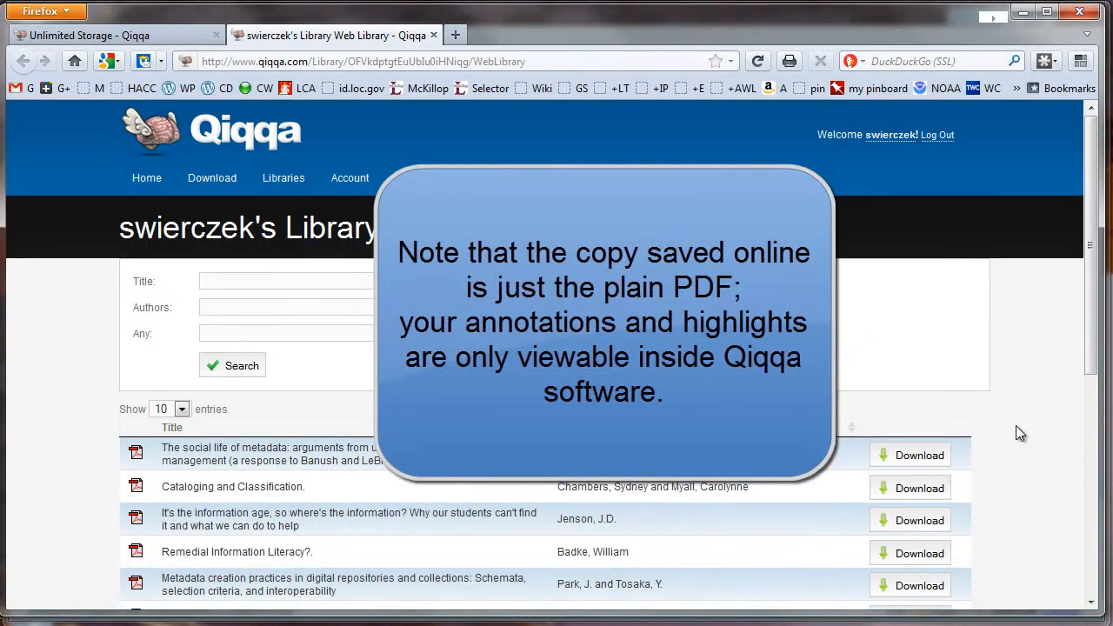
Step: Open the library's top-up page on the Qiqqa site, and read the unlimited storage details and monthly cost examples
{"action": "left_click", "coordinate": [284, 180]}
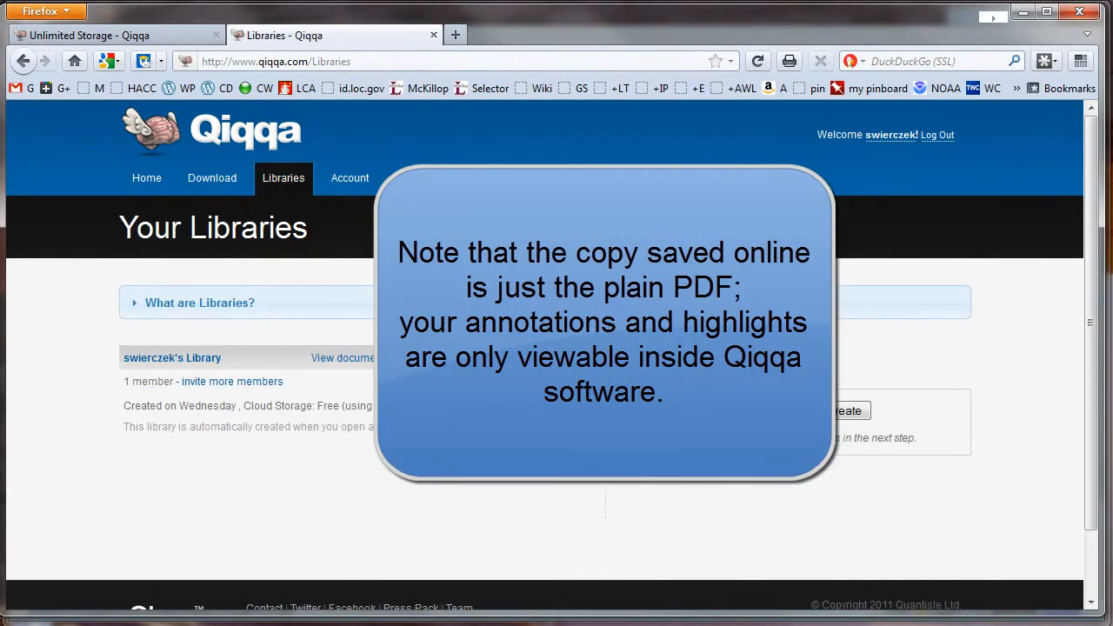
{"action": "left_click", "coordinate": [482, 406]}
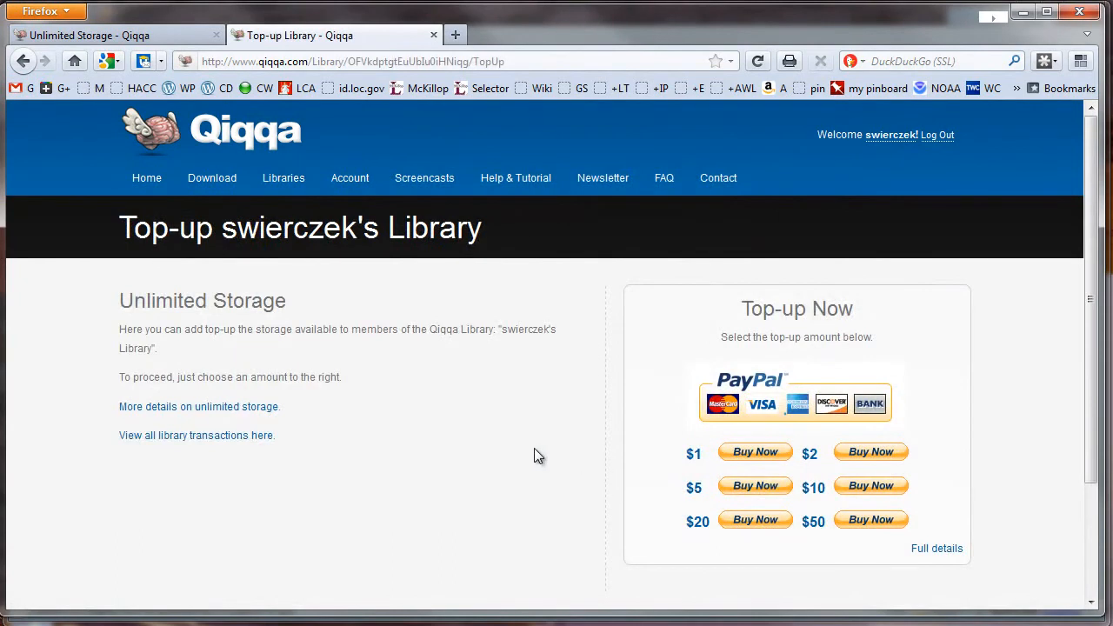
{"action": "left_click", "coordinate": [236, 409]}
{"action": "scroll", "coordinate": [487, 439], "scroll_direction": "down", "scroll_amount": 4}
{"action": "scroll", "coordinate": [507, 451], "scroll_direction": "down", "scroll_amount": 4}
{"action": "left_click_drag", "start_coordinate": [184, 330], "coordinate": [139, 329]}
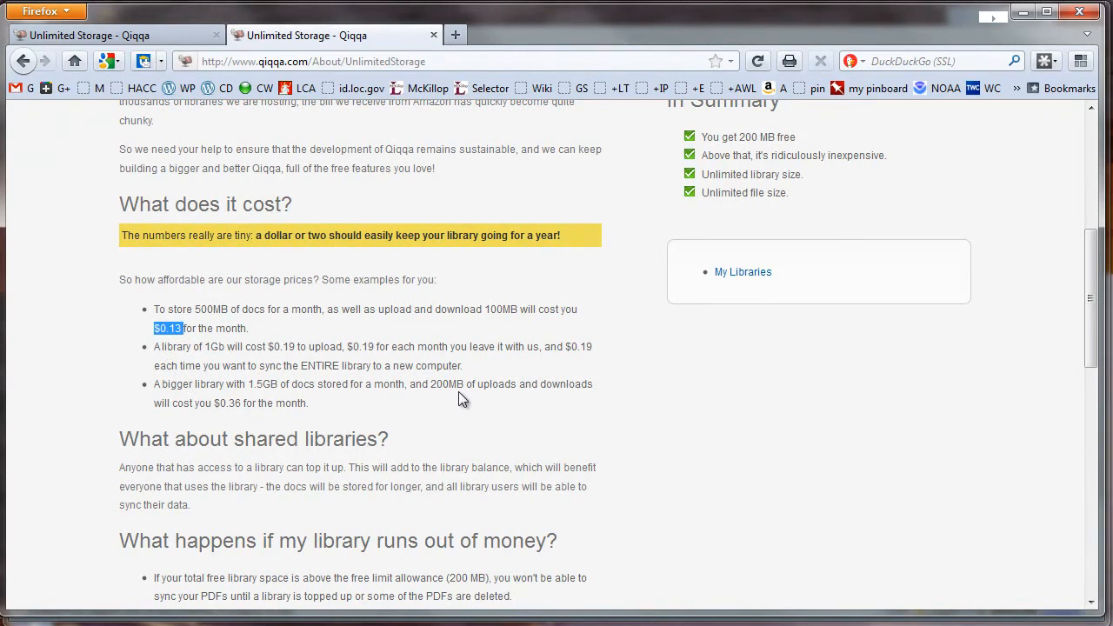
{"action": "left_click_drag", "start_coordinate": [245, 404], "coordinate": [195, 403]}
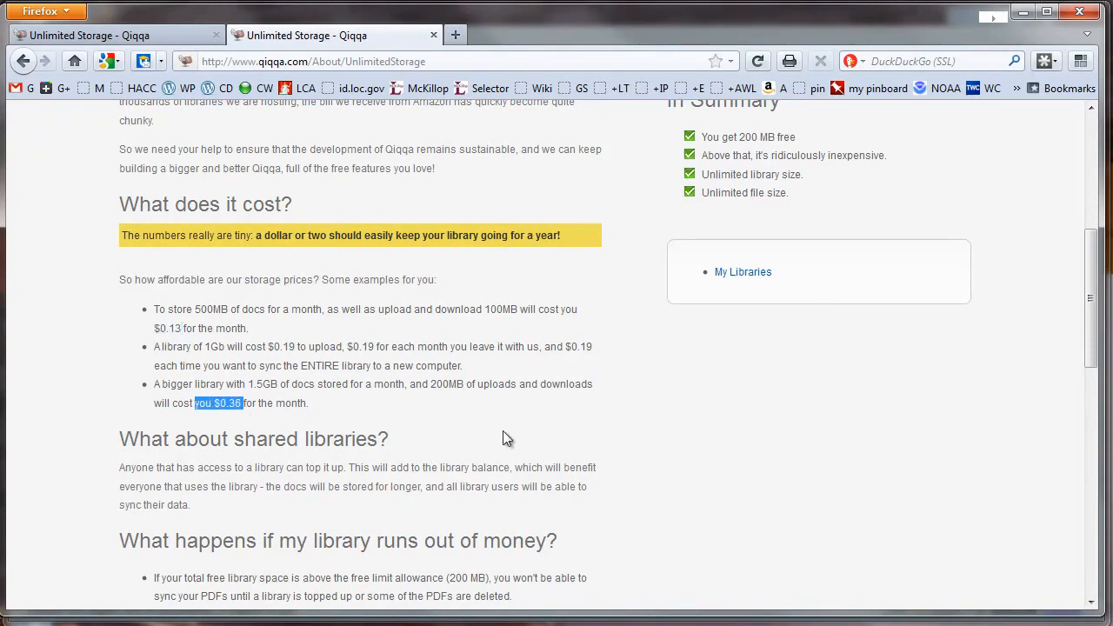
{"action": "left_click", "coordinate": [655, 430]}
{"action": "scroll", "coordinate": [655, 430], "scroll_direction": "up", "scroll_amount": 4}
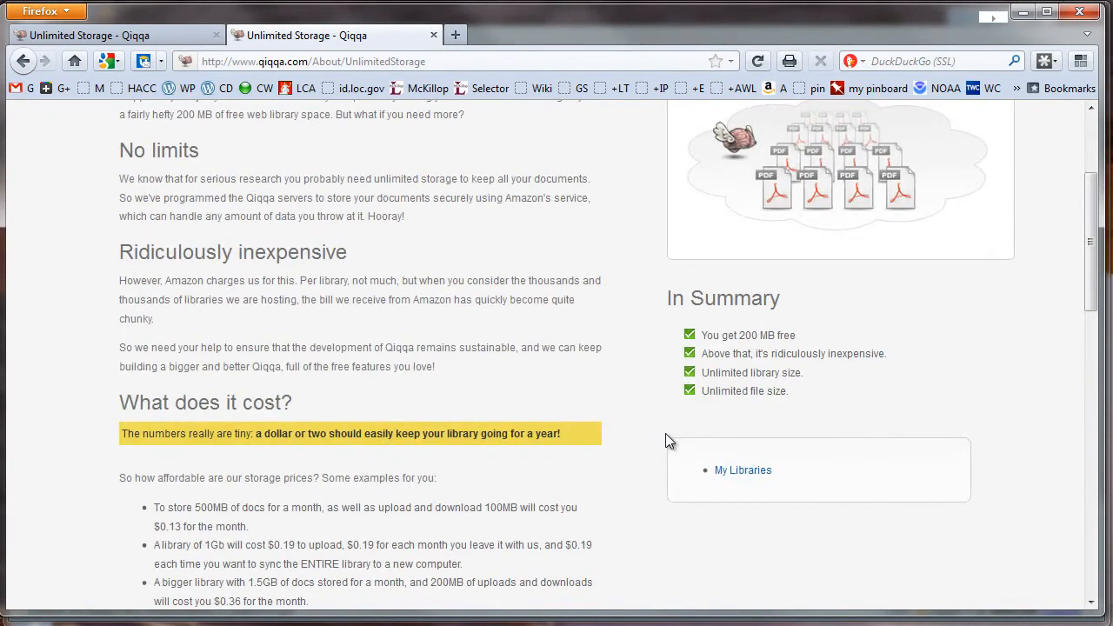
{"action": "scroll", "coordinate": [669, 441], "scroll_direction": "down", "scroll_amount": 2}
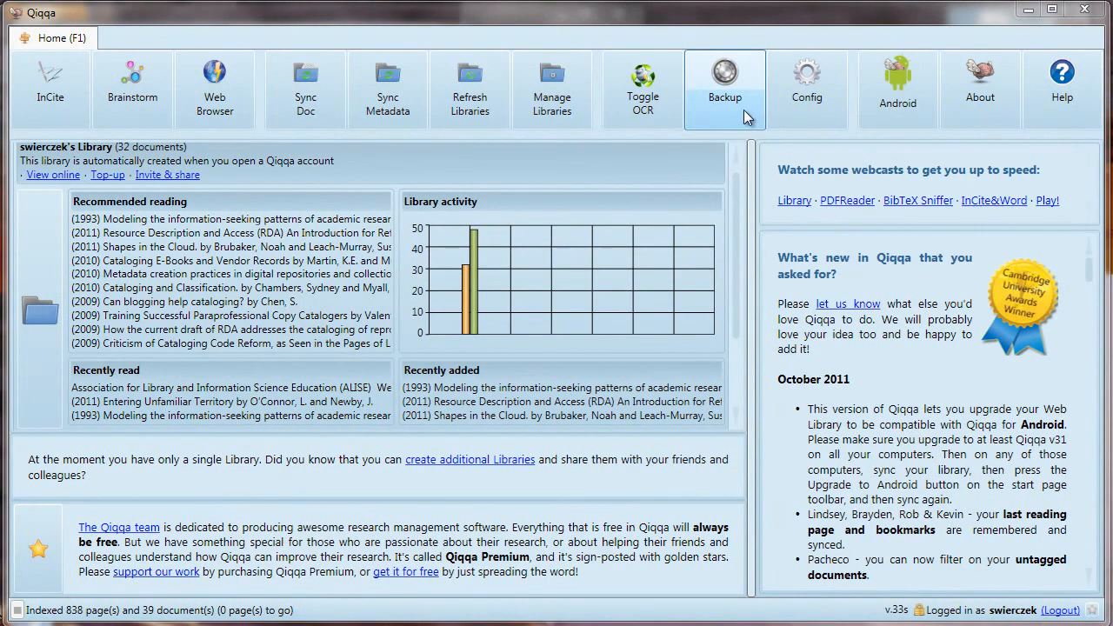
{"action": "left_click", "coordinate": [745, 112]}
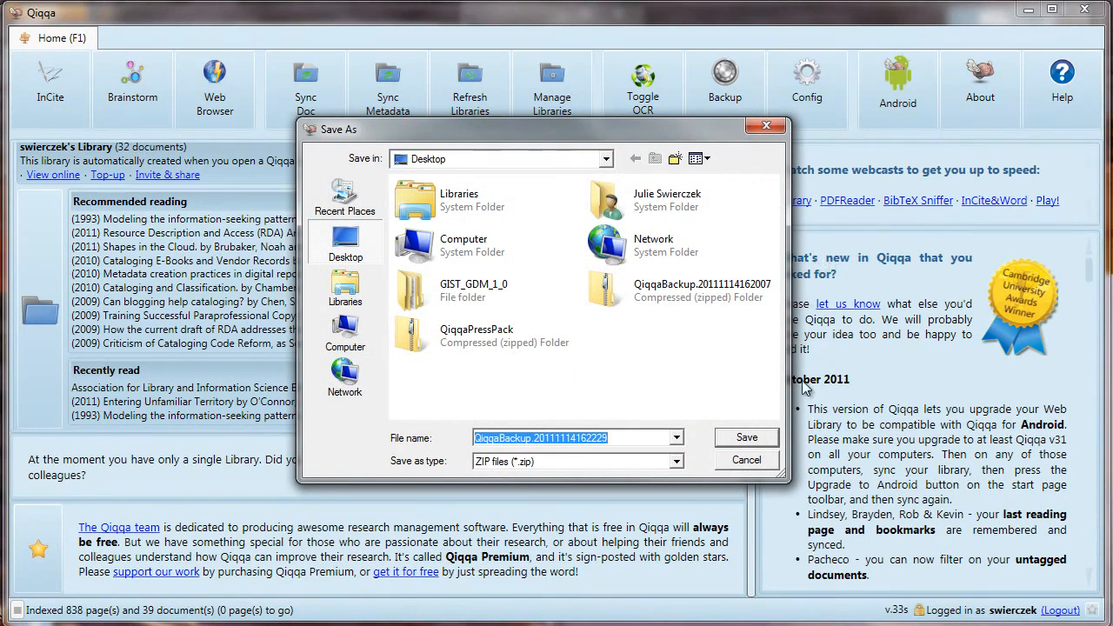
{"action": "left_click", "coordinate": [769, 469]}
{"action": "left_click", "coordinate": [686, 499]}
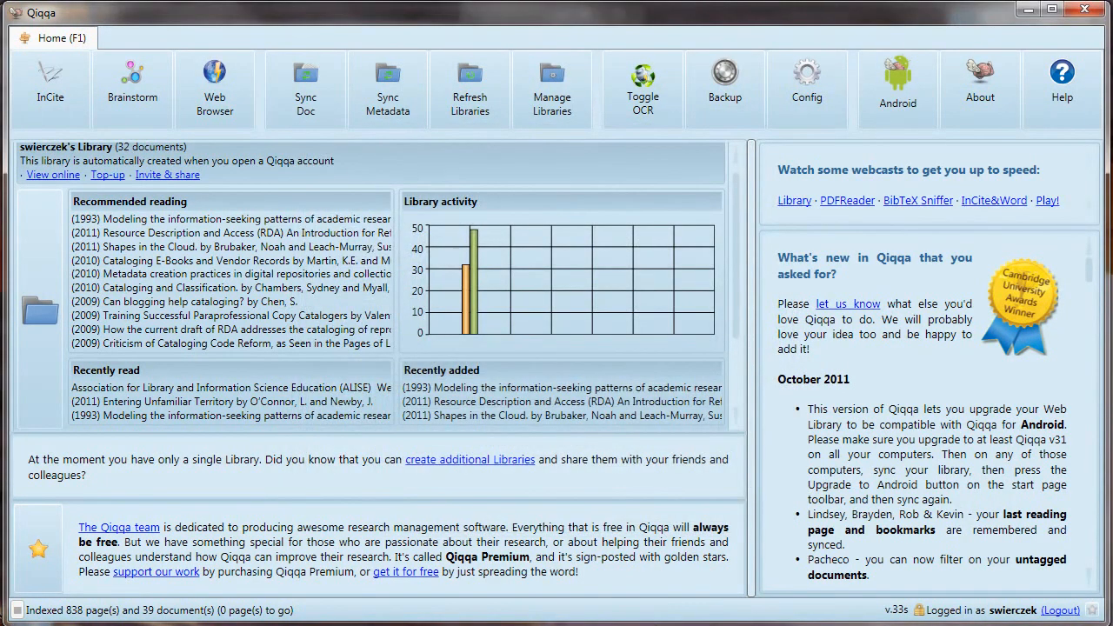
Step: Switch to Windows Explorer, bring up the Desktop and AppData\Local folder windows, and open the Qiqqa folder inside Quantisle
{"action": "left_click", "coordinate": [171, 624]}
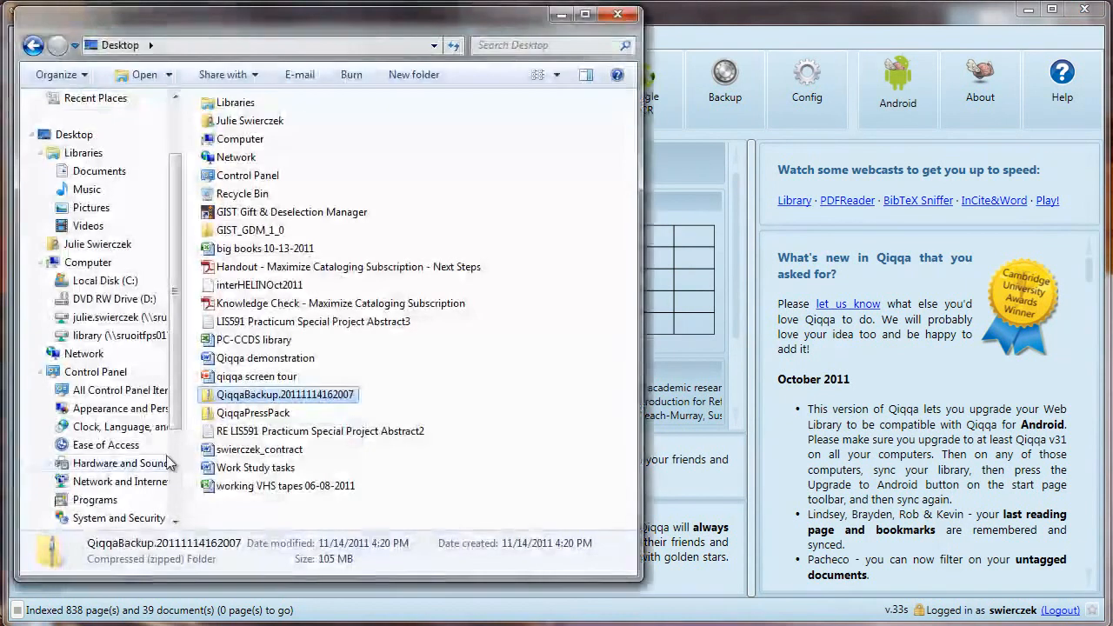
{"action": "left_click", "coordinate": [260, 625]}
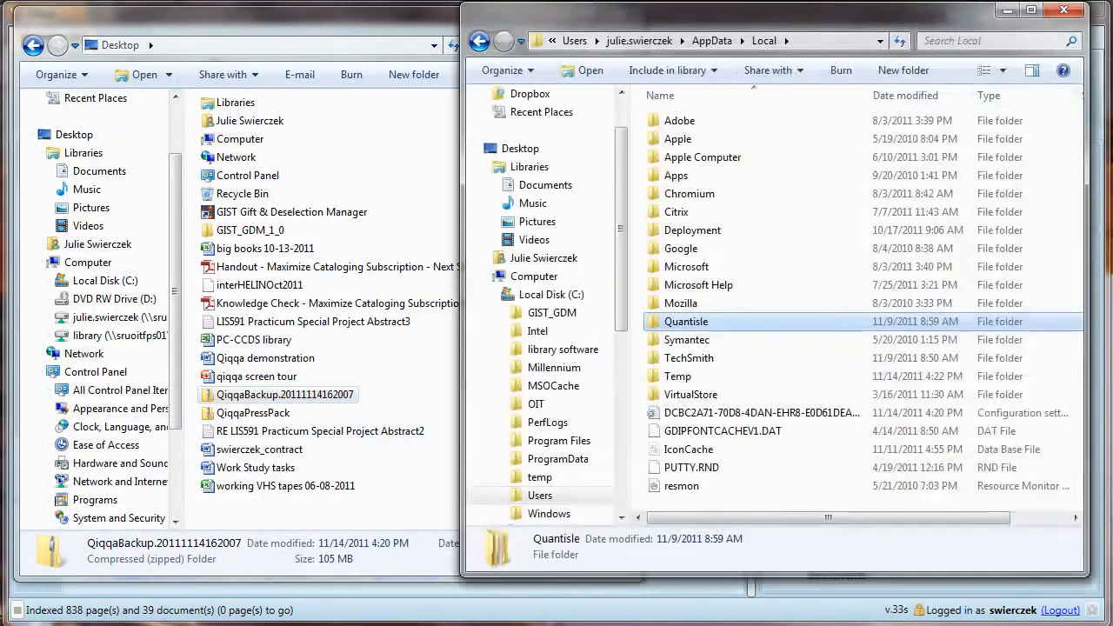
{"action": "mouse_move", "coordinate": [737, 325]}
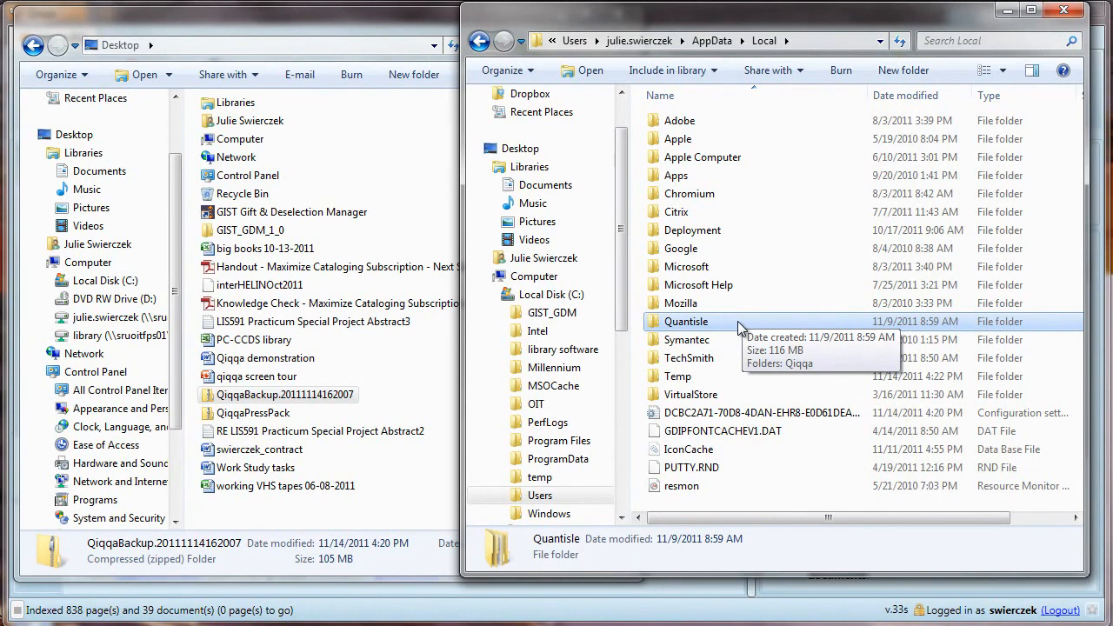
{"action": "double_click", "coordinate": [737, 320]}
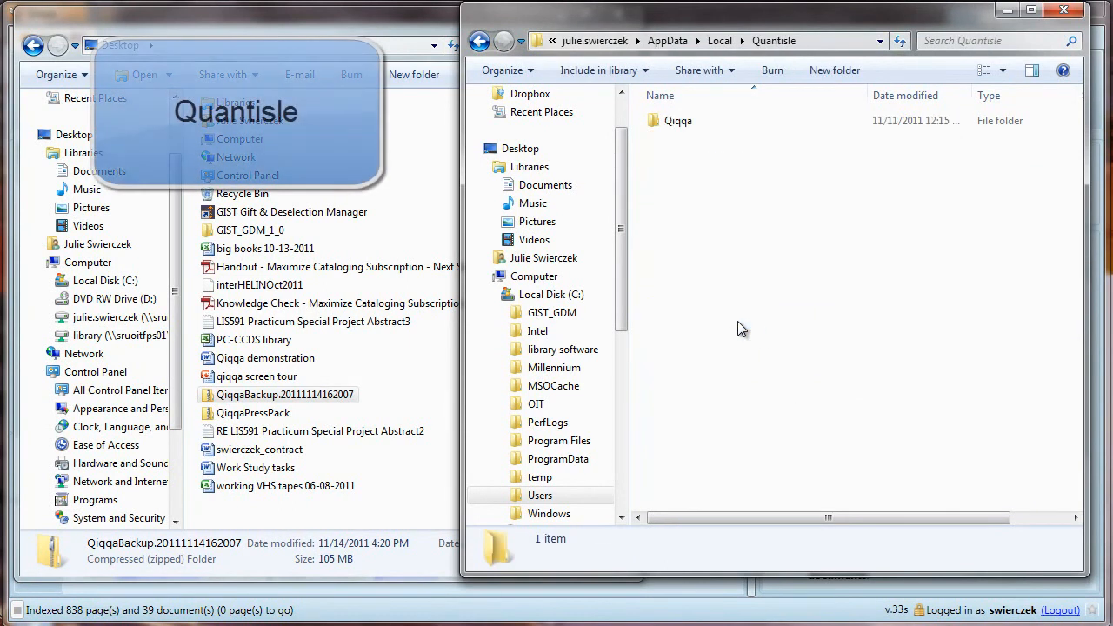
{"action": "double_click", "coordinate": [678, 120]}
Step: Copy the account folder from the Qiqqa folder in the QiqqaBackup.20111114162007 archive and select the matching folder in the local Quantisle\Qiqqa data
{"action": "double_click", "coordinate": [329, 396]}
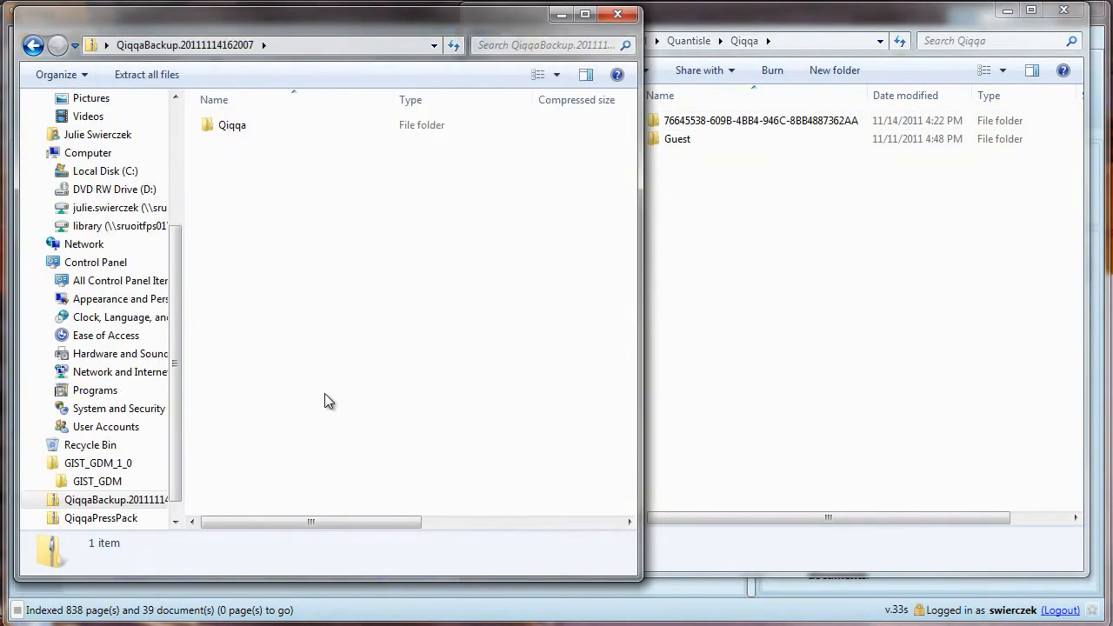
{"action": "double_click", "coordinate": [233, 125]}
{"action": "left_click", "coordinate": [278, 127]}
{"action": "right_click", "coordinate": [278, 127]}
{"action": "left_click", "coordinate": [348, 192]}
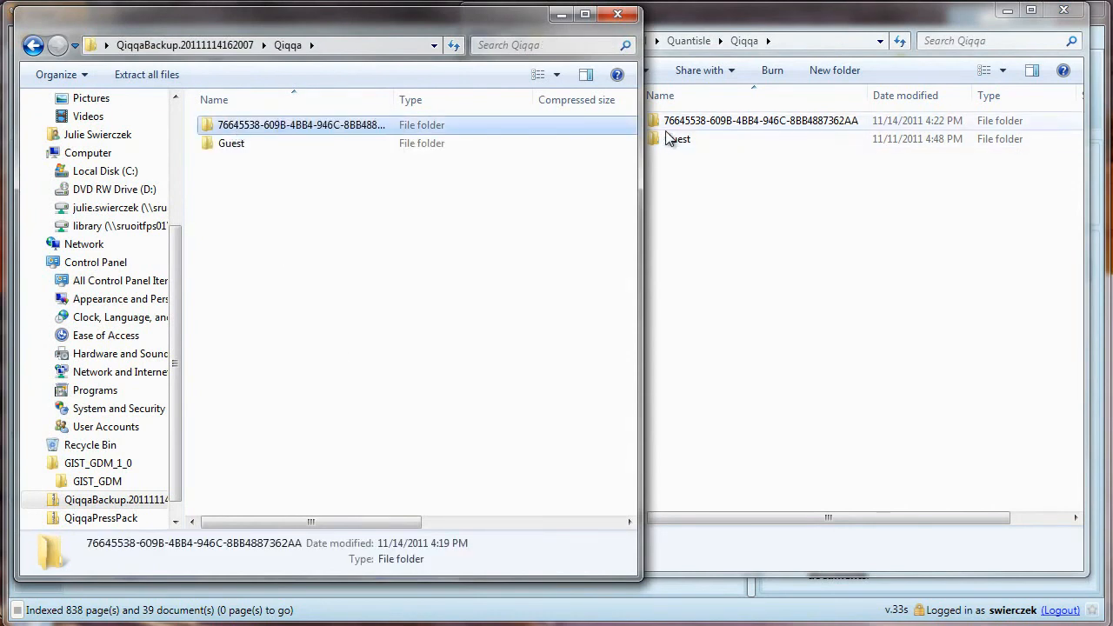
{"action": "left_click", "coordinate": [683, 121]}
{"action": "right_click", "coordinate": [683, 120]}
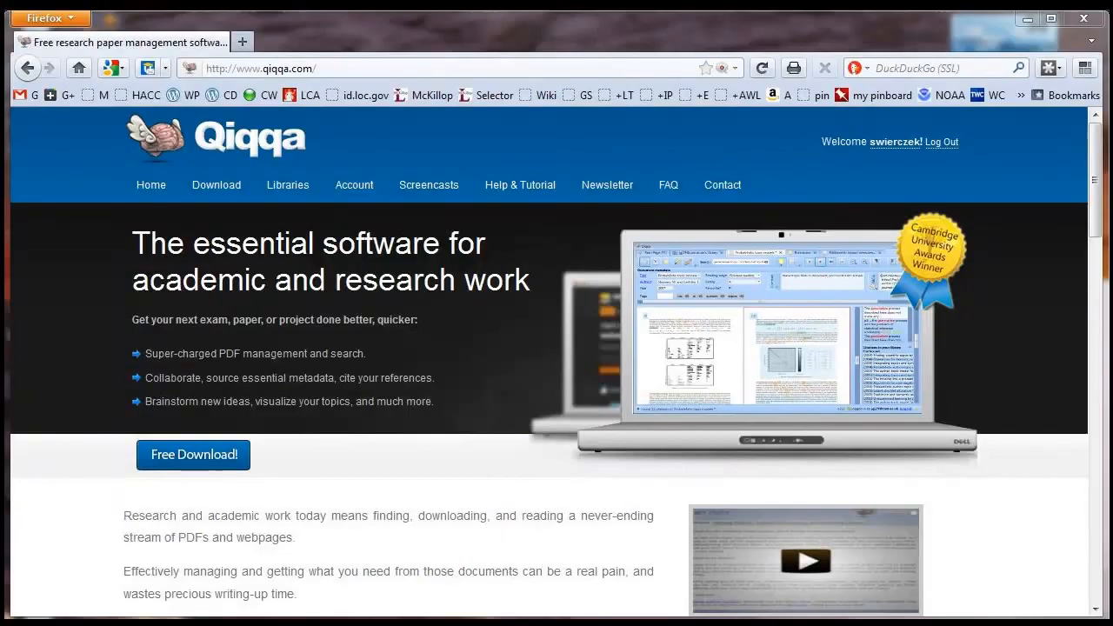